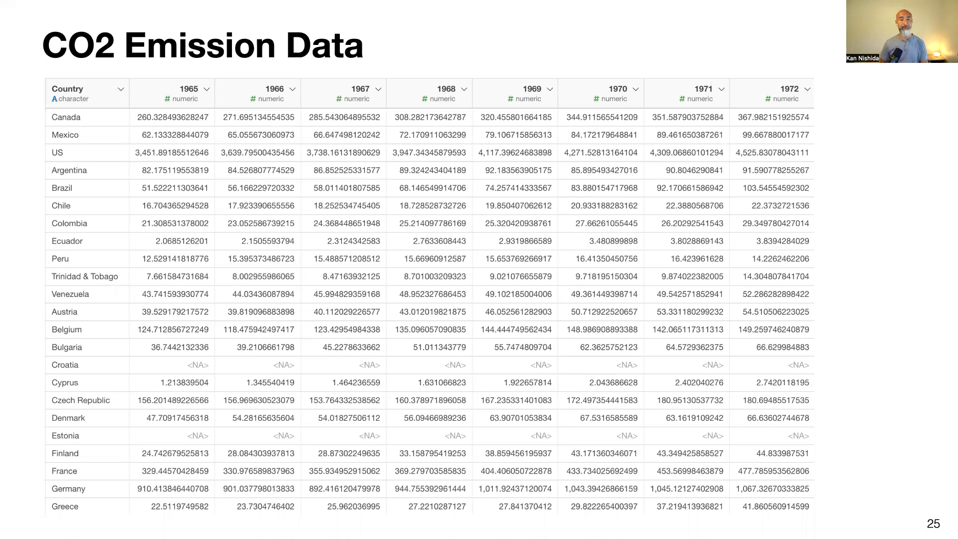
Leave the slideshow, switch to Exploratory and show the CO2 Emissions data as a table
key(Right)
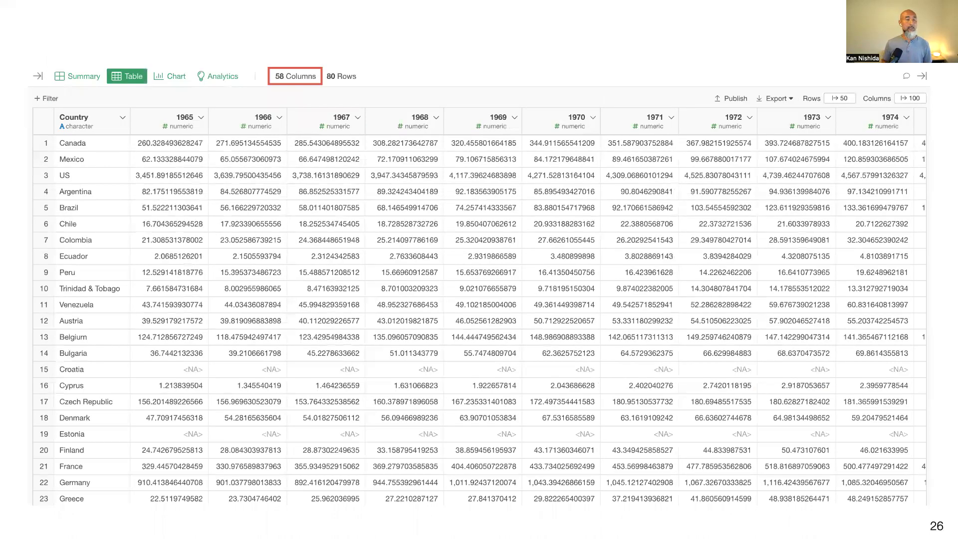
key(Right)
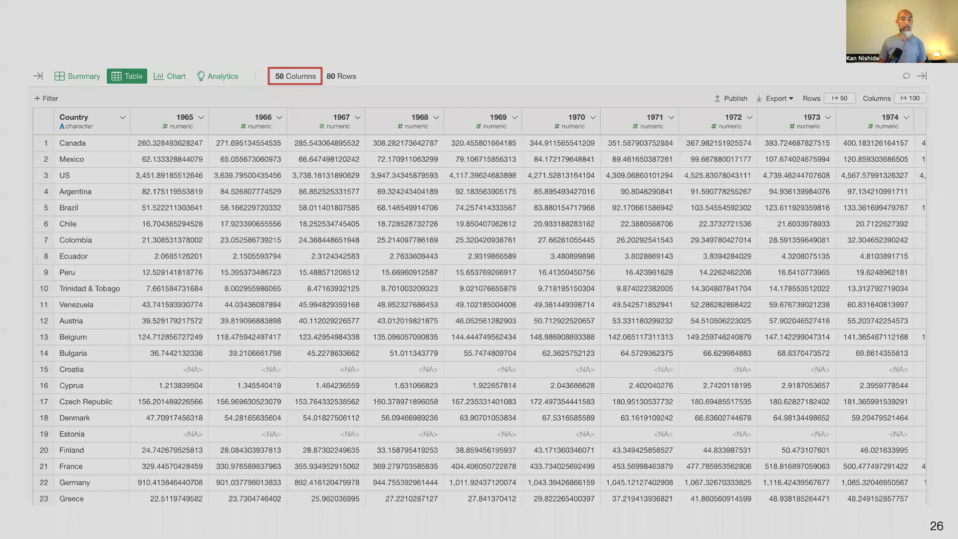
key(Escape)
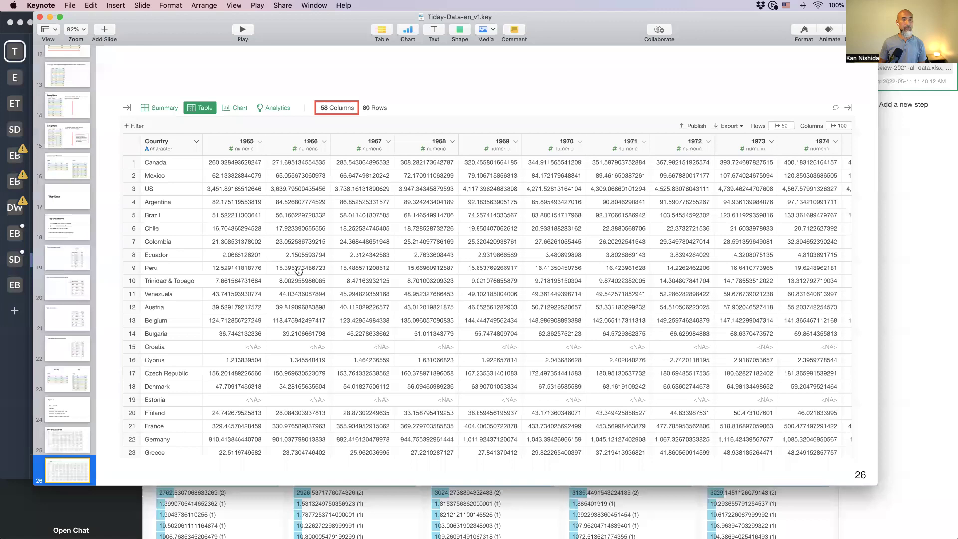
key(super+Tab)
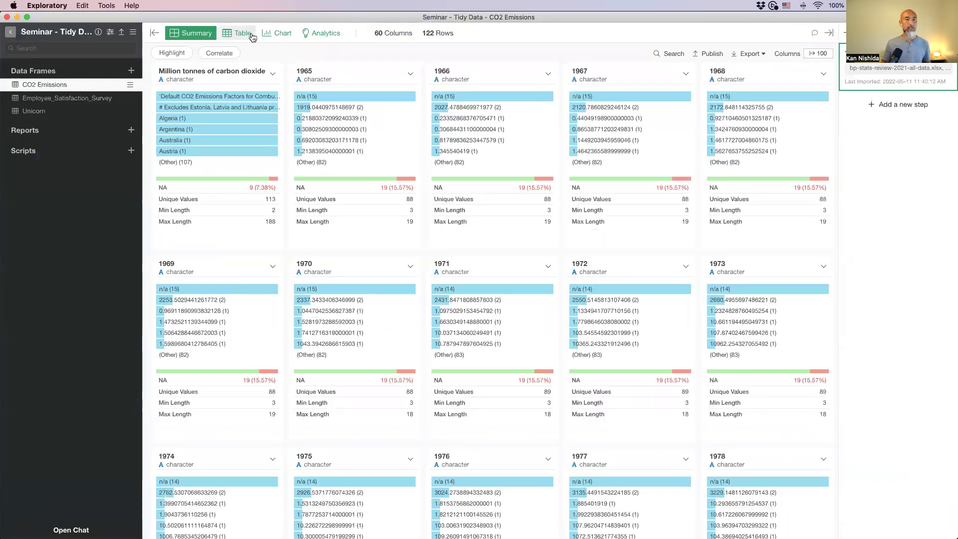
mouse_move(907, 74)
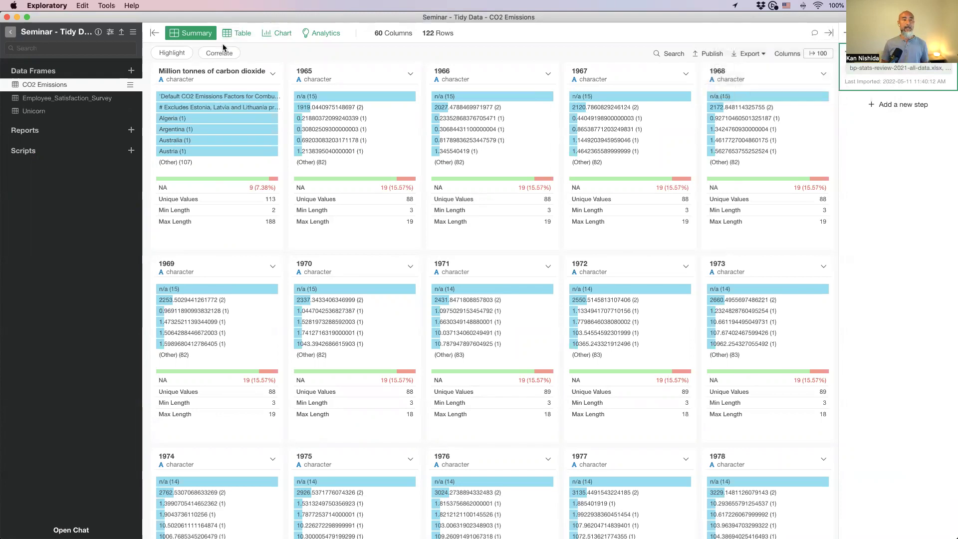
click(237, 34)
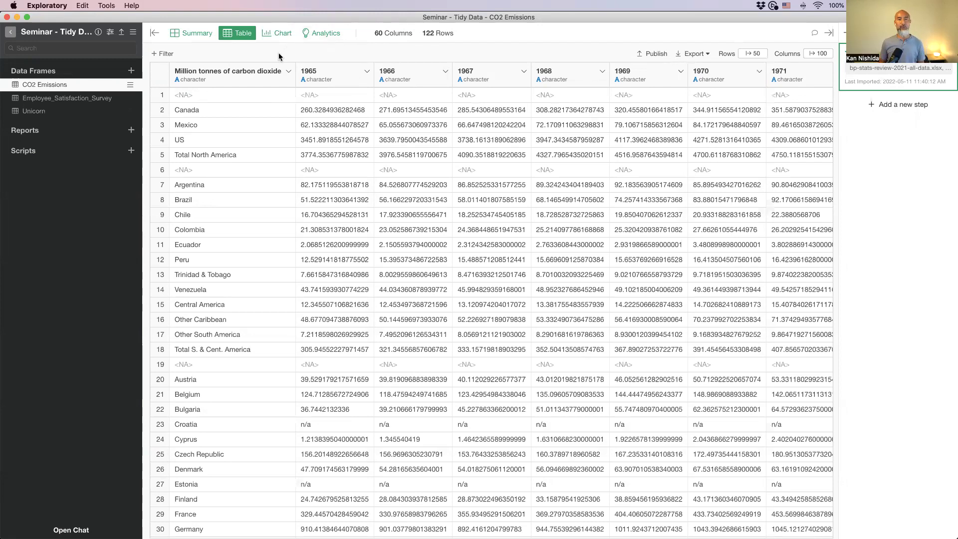
Switch to Keynote and show slide 28 on visualizing the trend of CO2 emissions by country
key(super+Tab)
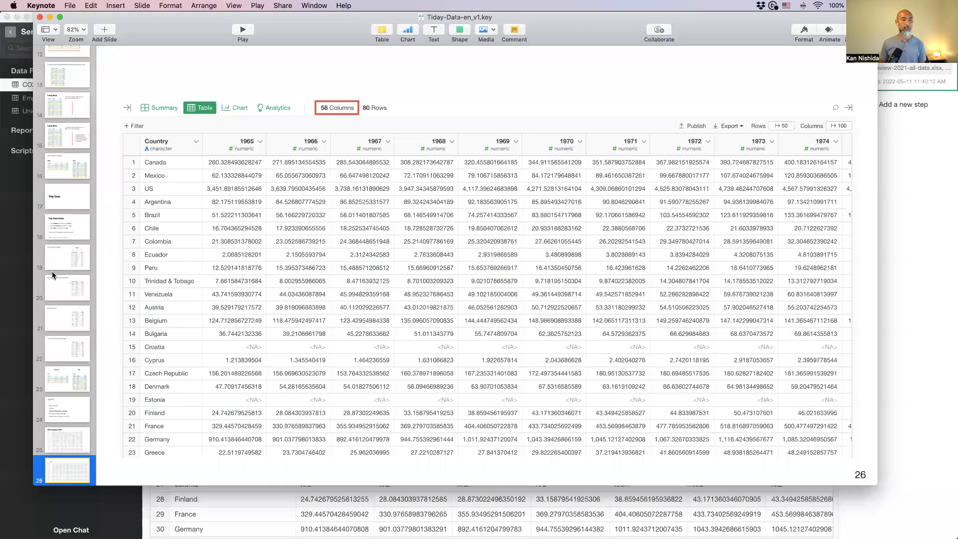
scroll(70, 300, down, 10)
click(60, 247)
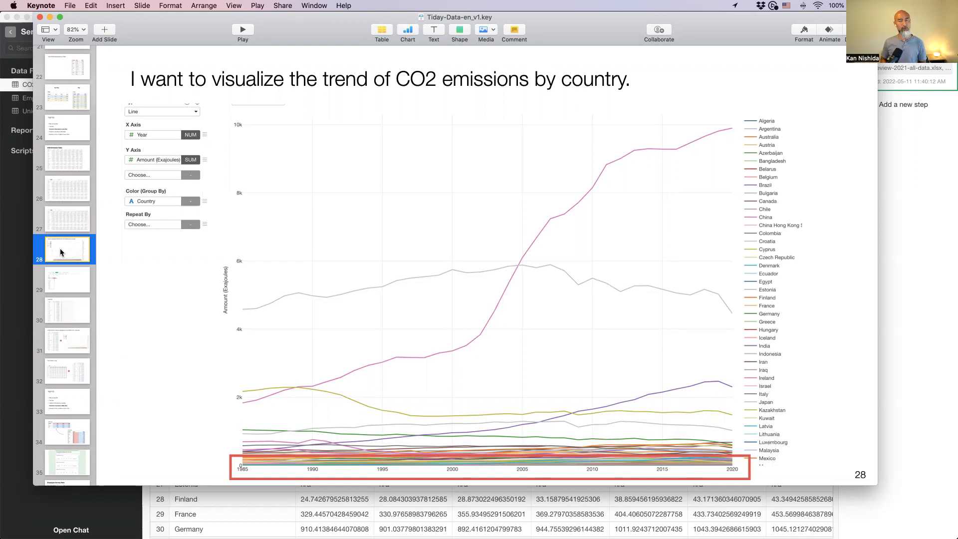
Switch to Exploratory, set Chart 1 of CO2 Emissions to the Line type, and look through the X Axis column choices before returning to the table
key(super+Tab)
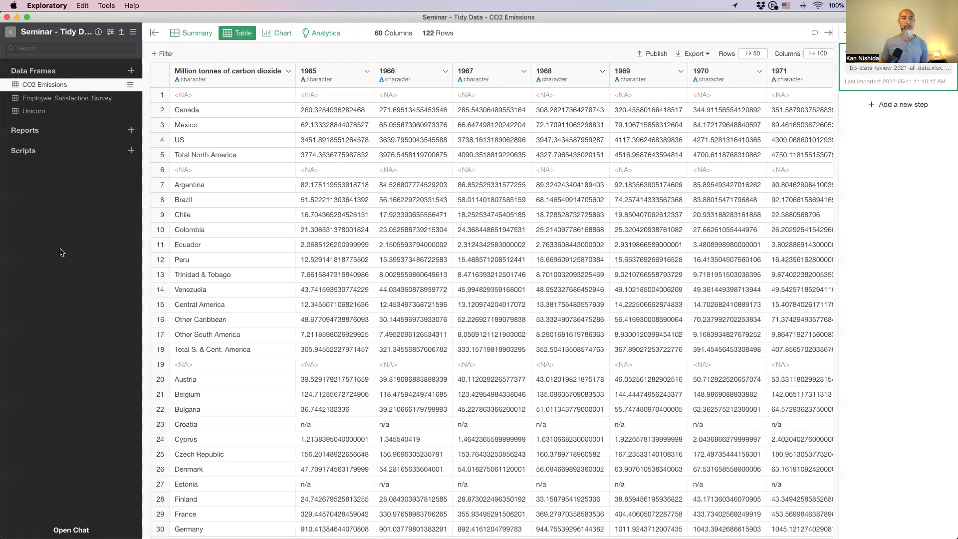
click(280, 32)
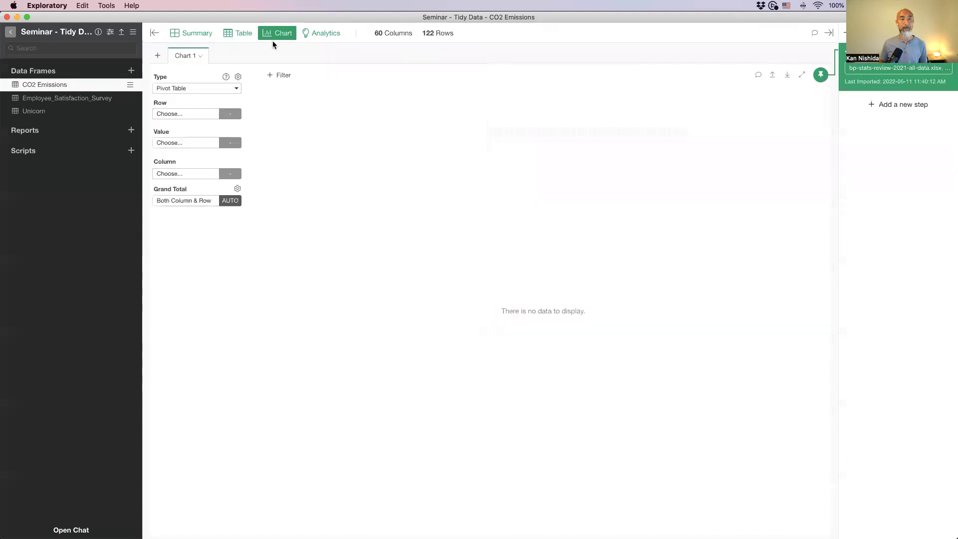
click(193, 90)
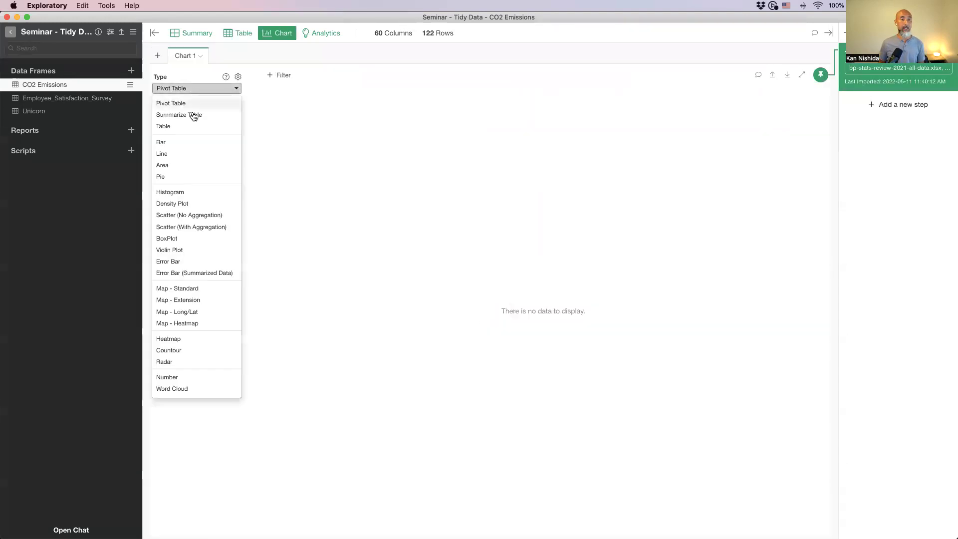
click(187, 152)
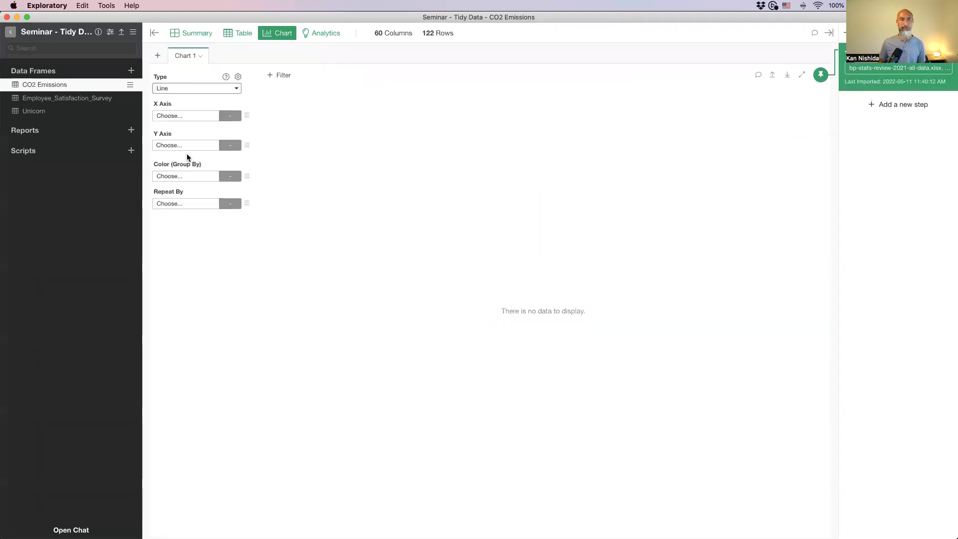
click(187, 116)
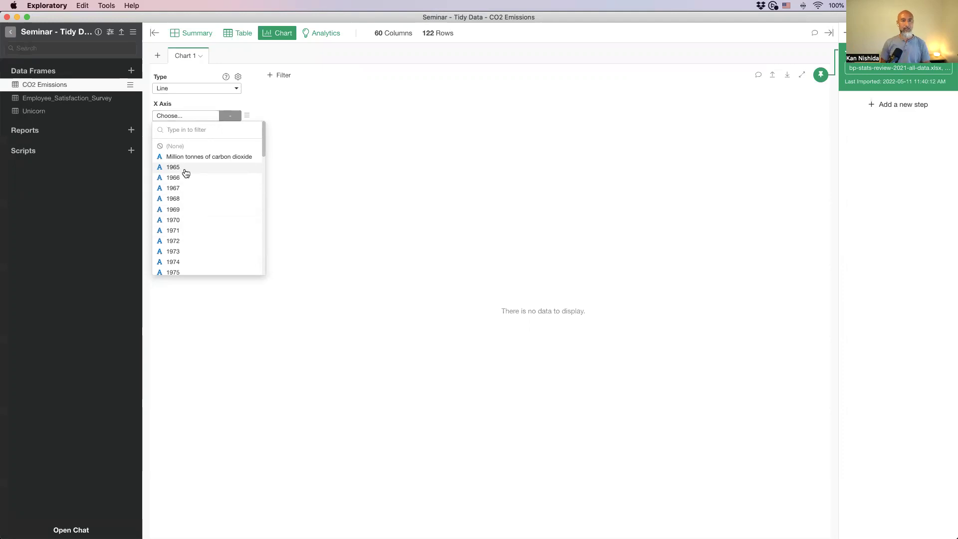
click(323, 100)
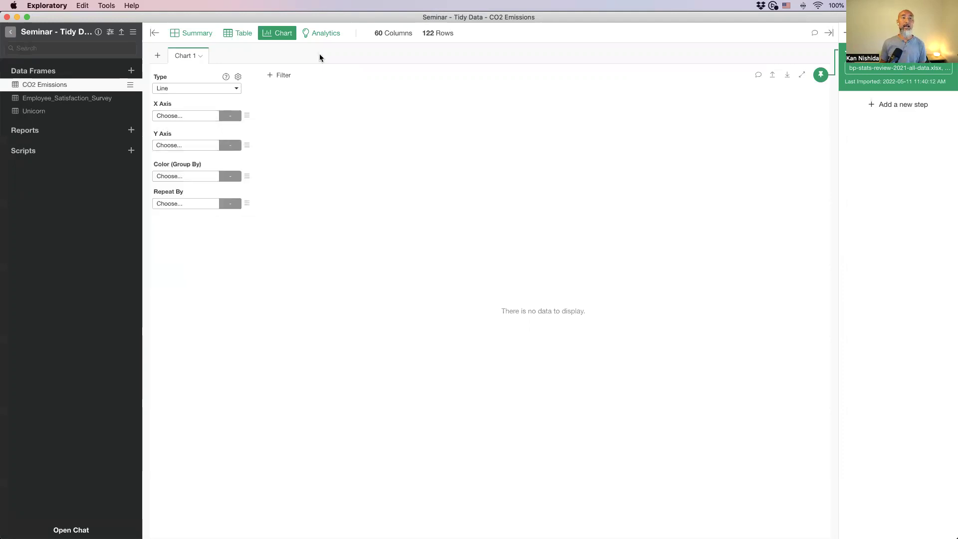
click(236, 36)
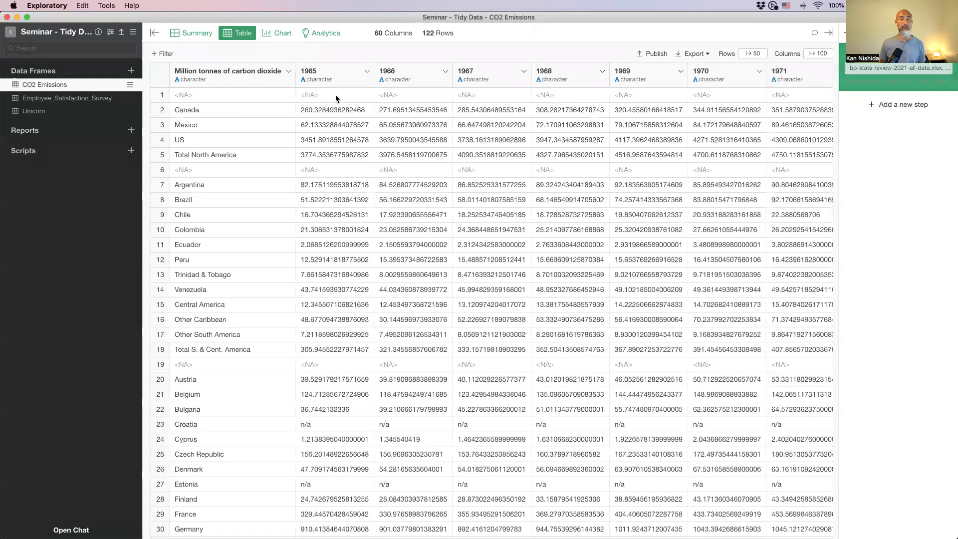
Switch to Keynote and review the wide-to-long slides, ending on slide 31 about charts working better with long data
key(super+Tab)
click(285, 270)
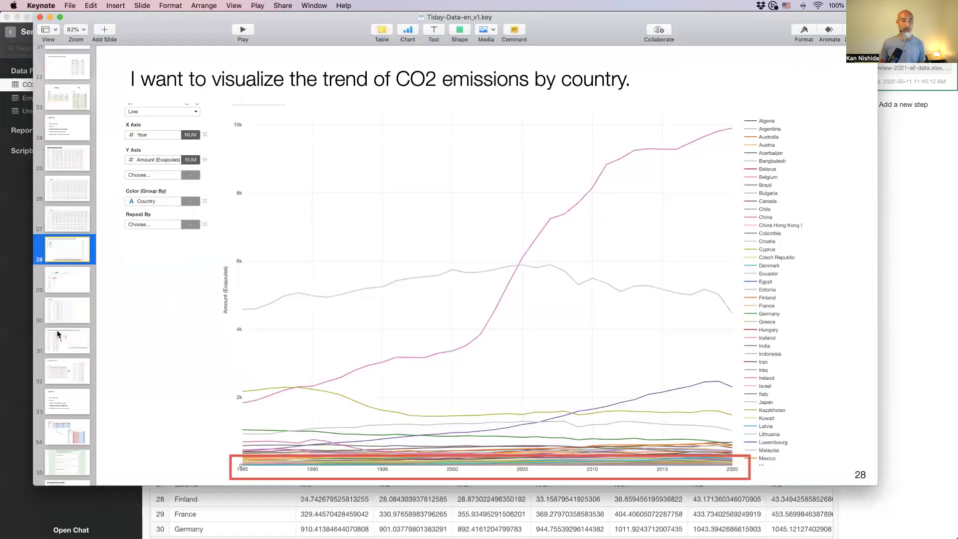
click(60, 375)
scroll(60, 375, down, 3)
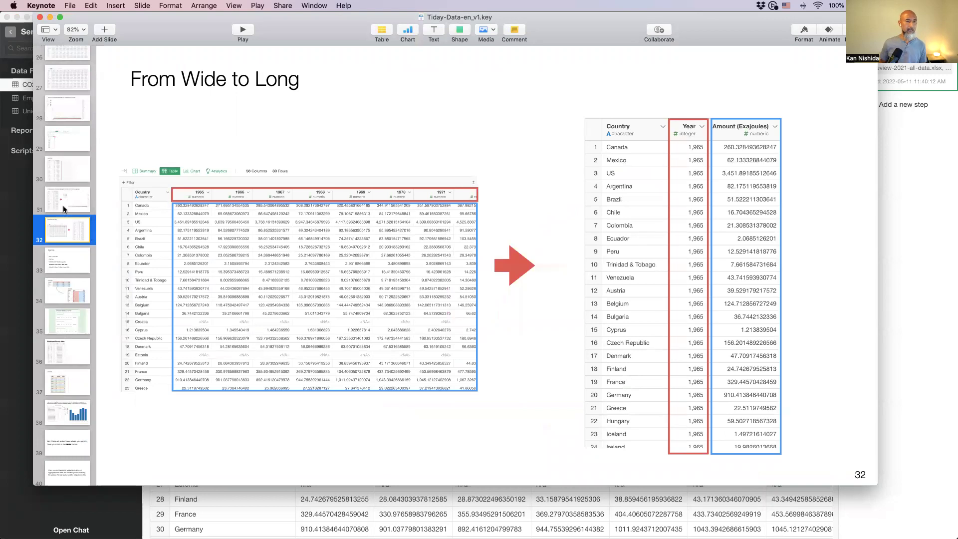
click(61, 285)
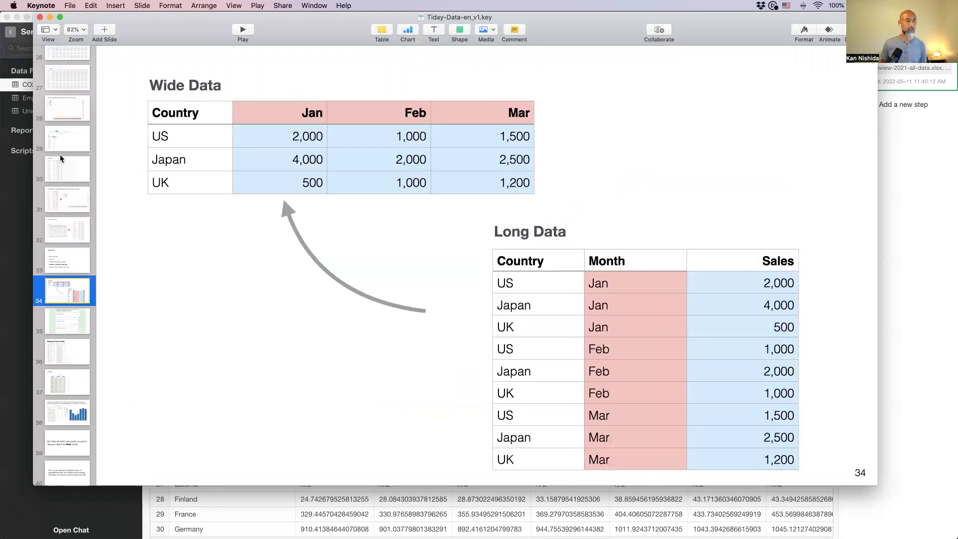
scroll(61, 158, up, 1)
click(59, 240)
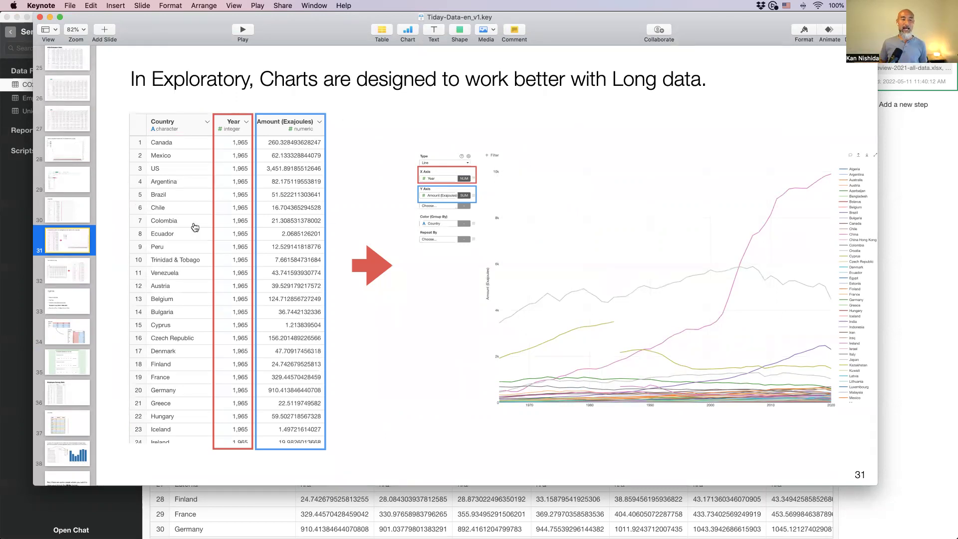
Switch to Exploratory and hide the sidebar to widen the CO2 Emissions table
key(super+Tab)
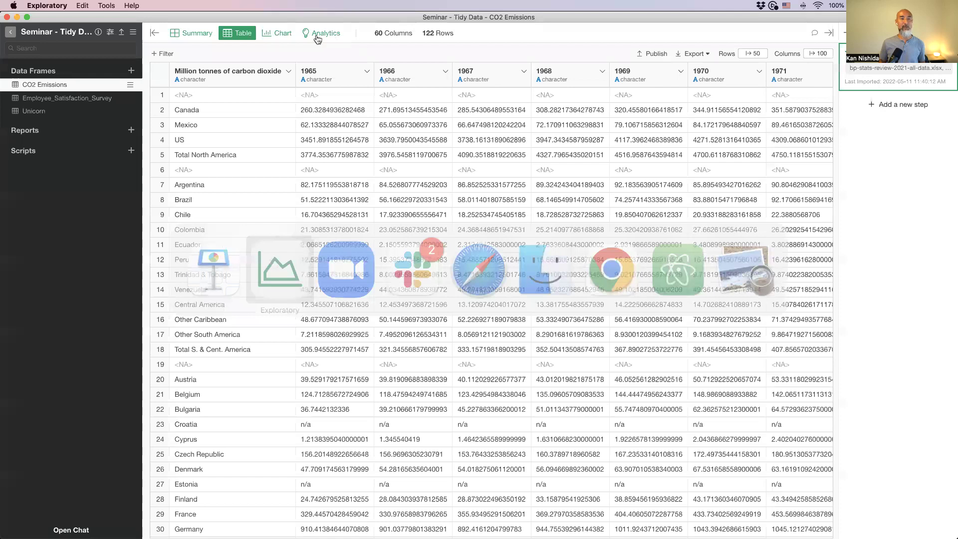
click(340, 77)
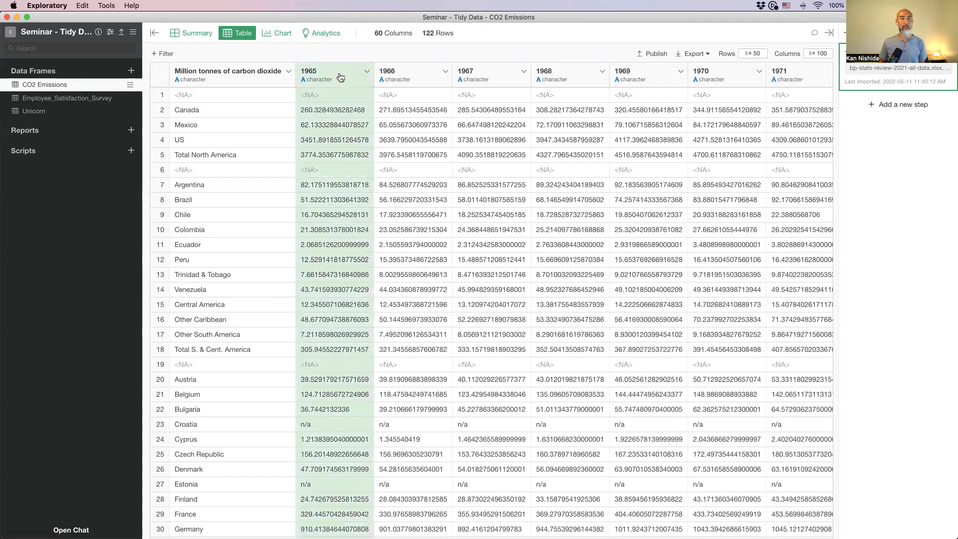
click(149, 35)
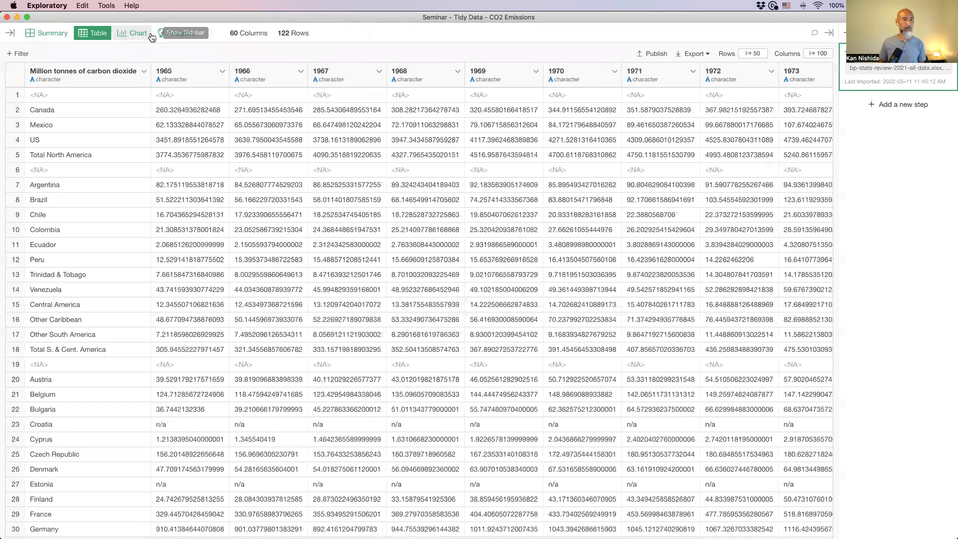
Select the range of year columns from 1965 through 1986 in the CO2 Emissions table
click(178, 81)
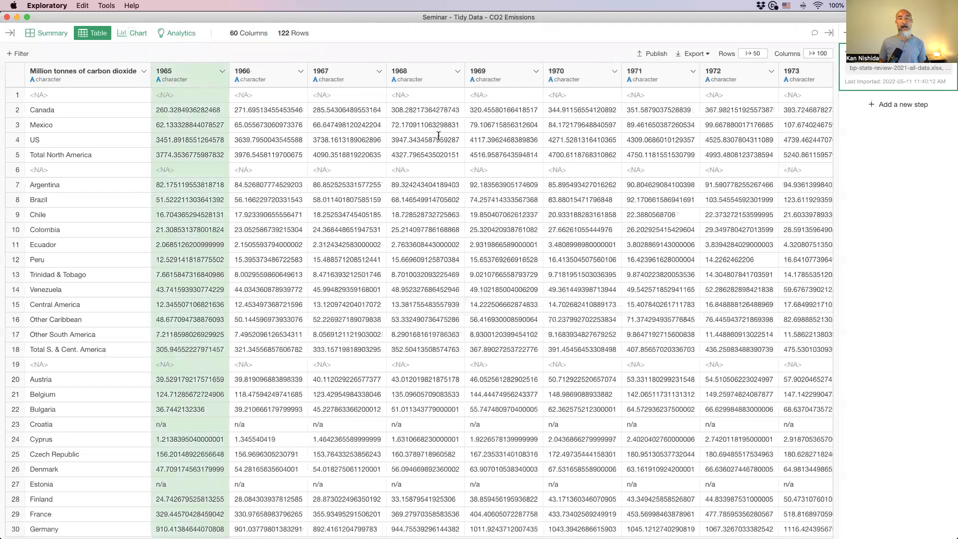
scroll(438, 135, right, 5)
scroll(438, 136, right, 10)
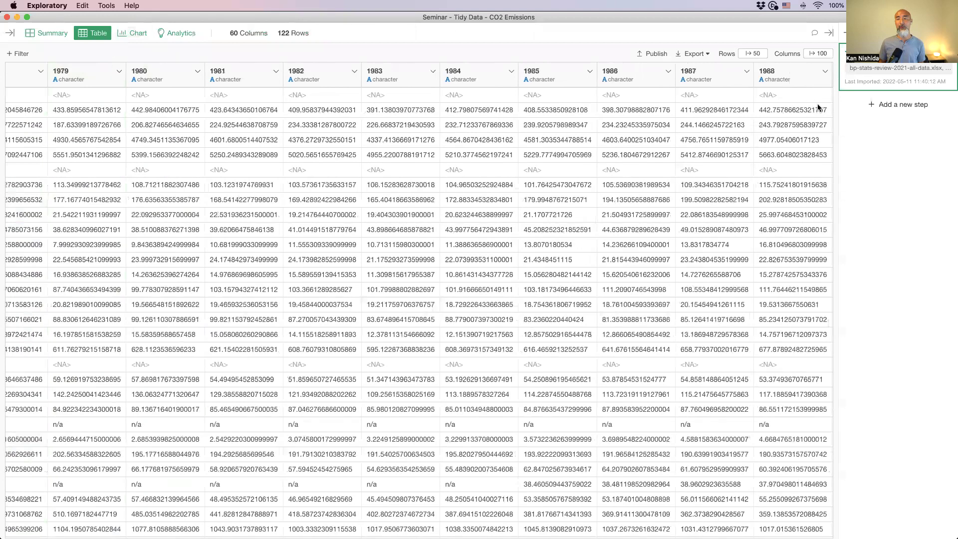
scroll(770, 109, left, 1)
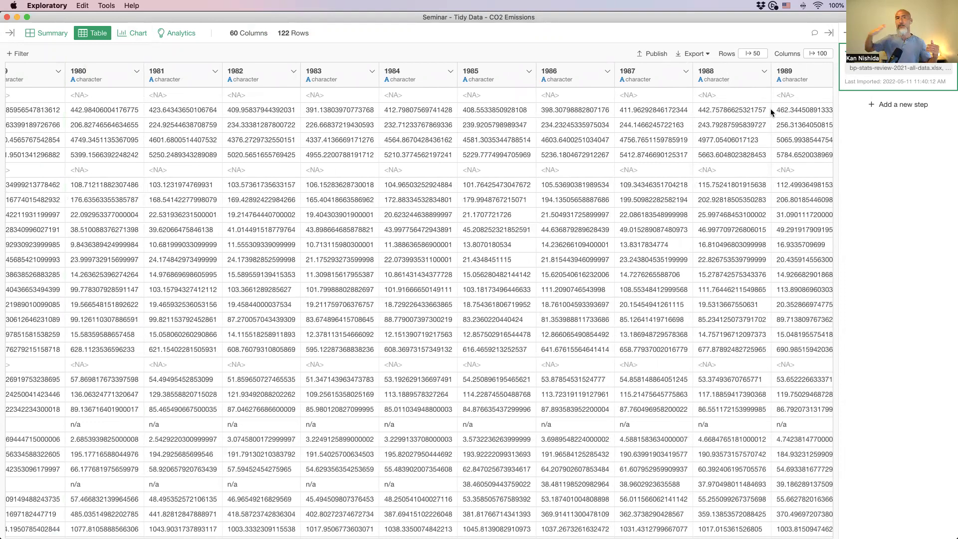
shift+click(584, 81)
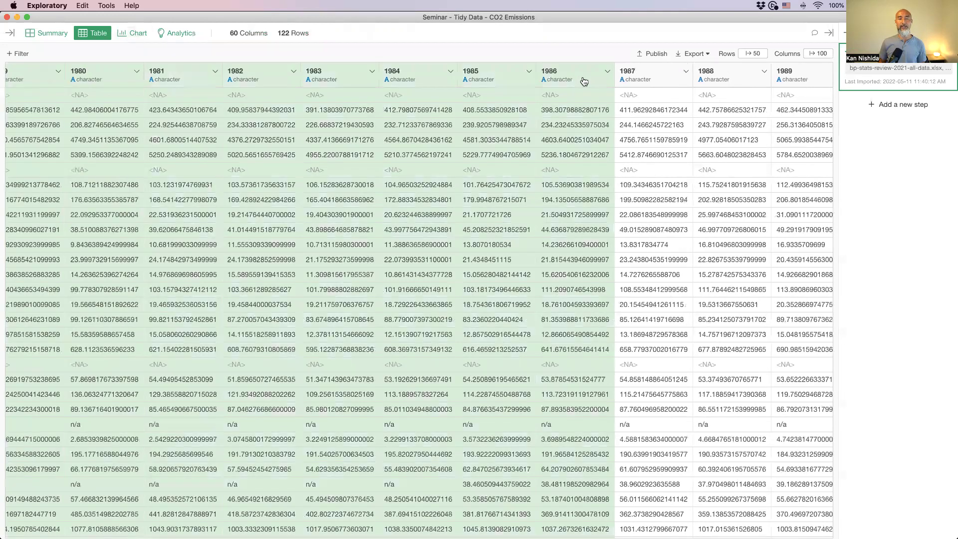
scroll(583, 81, left, 5)
scroll(584, 81, right, 5)
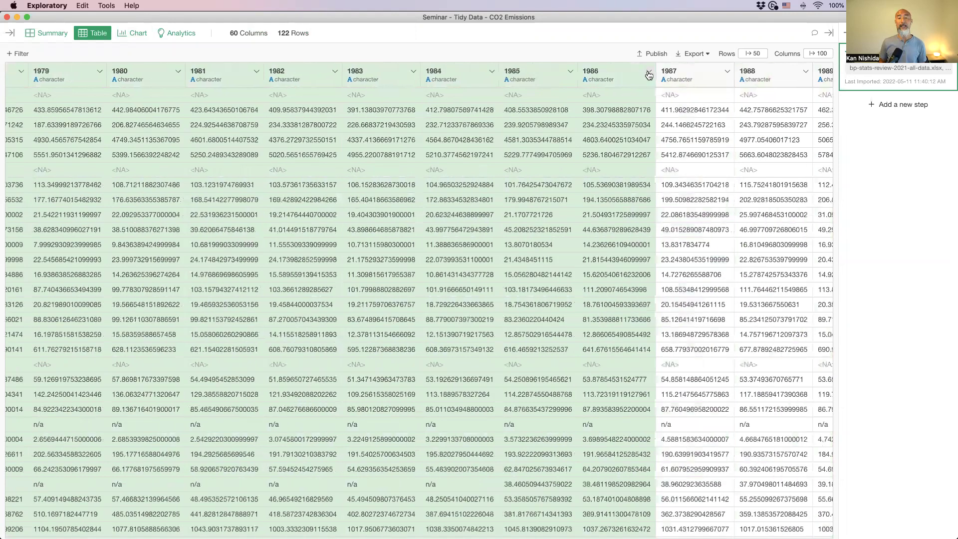
Open the Gather (Wide to Long) settings for the selected range of columns and close them without running
click(649, 73)
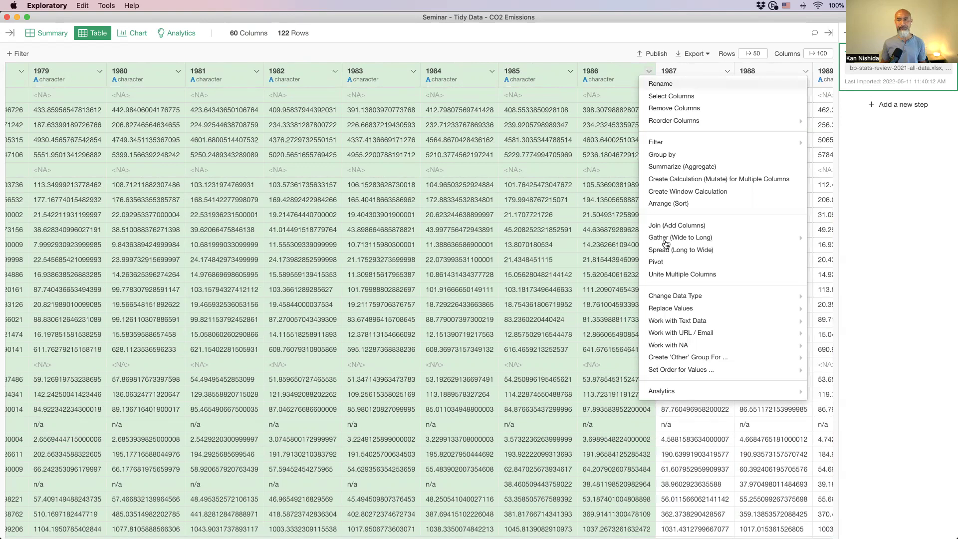
mouse_move(673, 242)
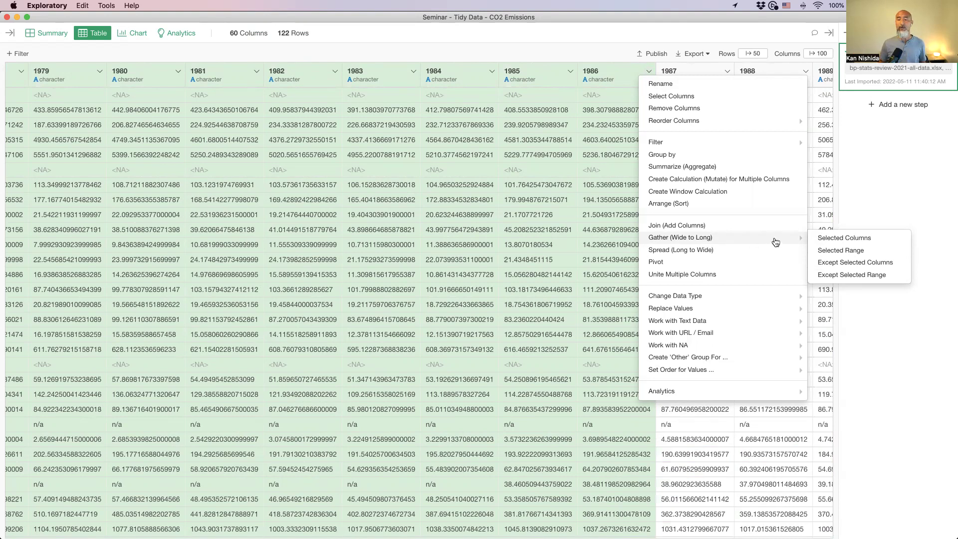
click(832, 255)
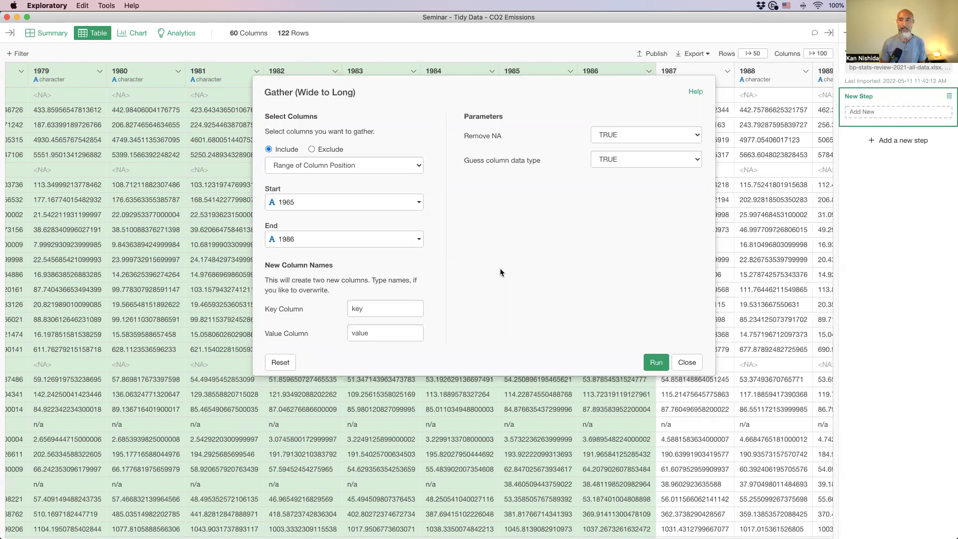
click(686, 363)
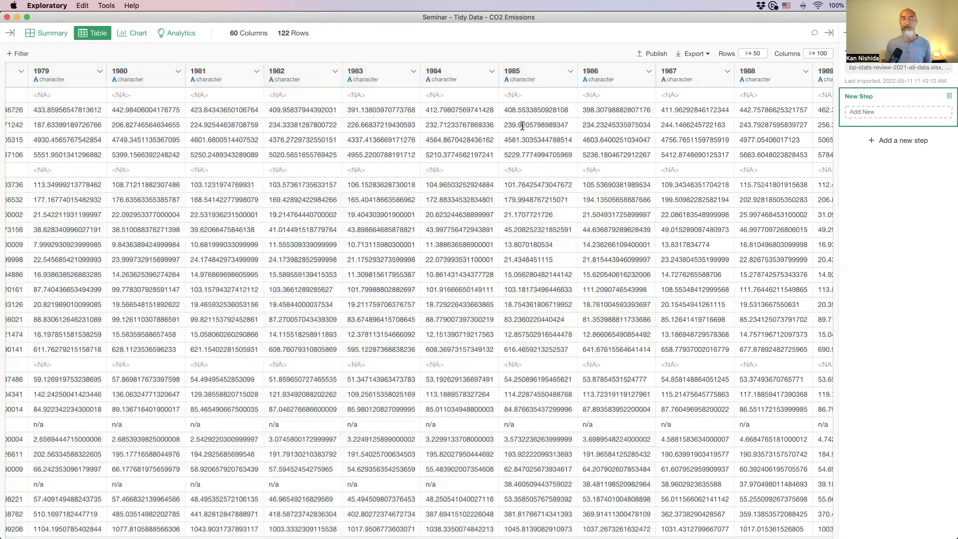
Examine the columns following 2019, highlighting 2020...57 and 2020...58 in turn and leaving 2020...57 selected
scroll(644, 154, right, 1)
scroll(645, 153, right, 15)
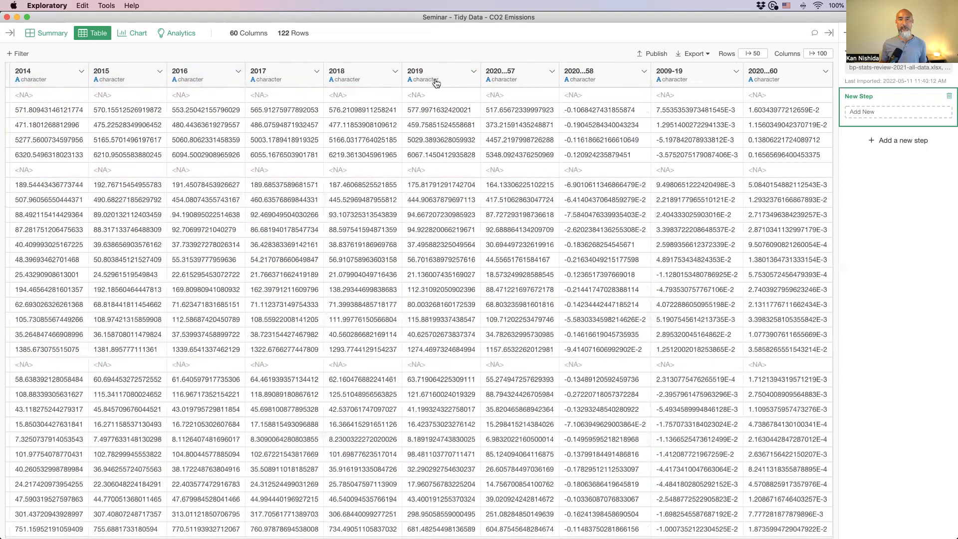
click(525, 78)
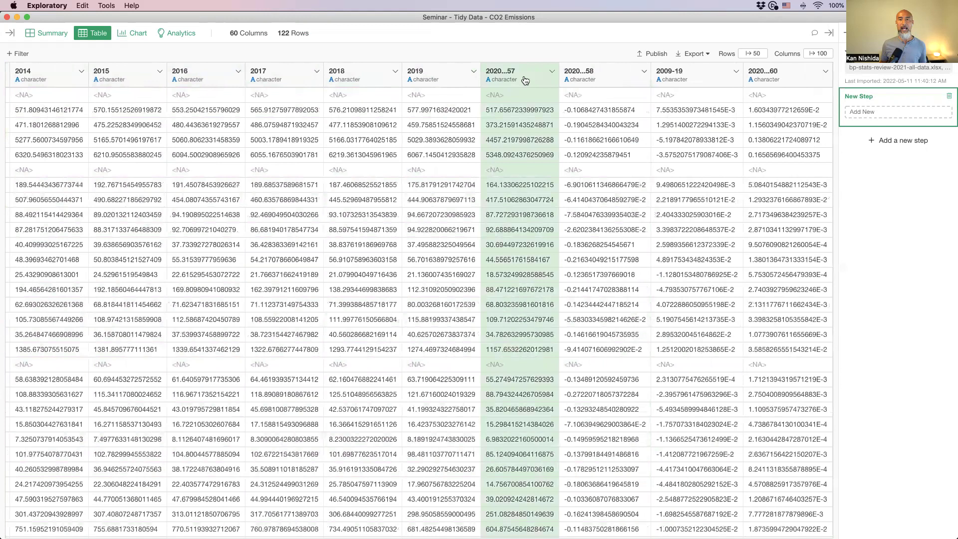
click(616, 80)
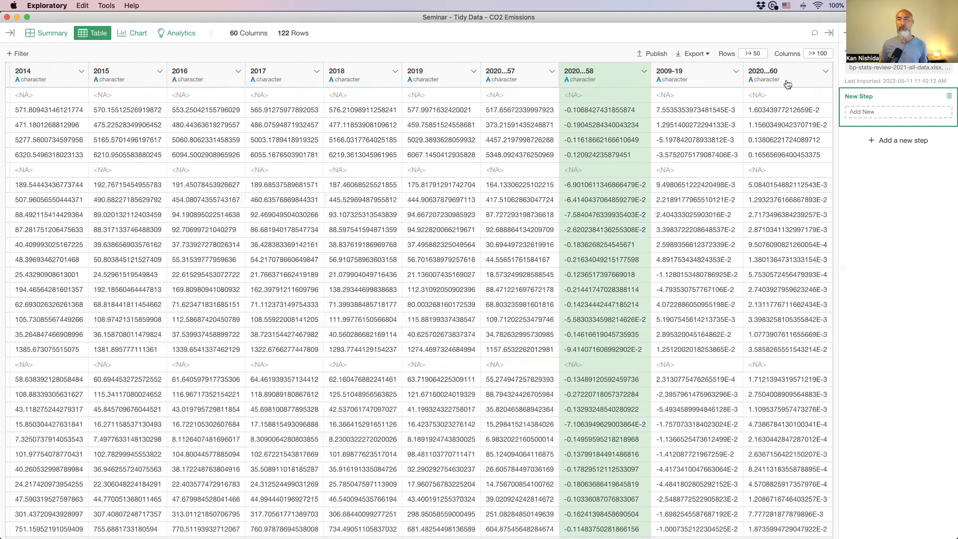
click(504, 81)
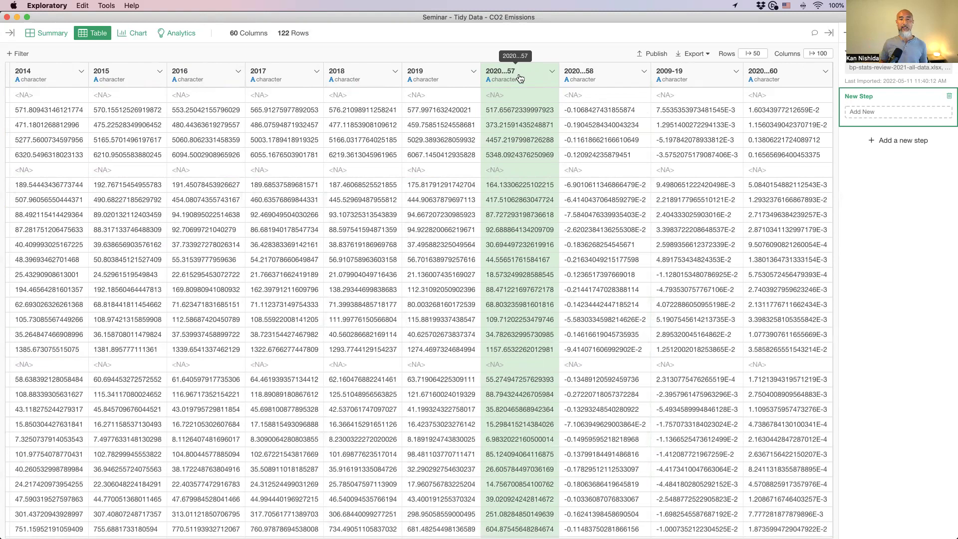
Remove the columns 2020...58, 2009-19 and 2020...60 from the CO2 Emissions table
click(580, 78)
shift+click(731, 81)
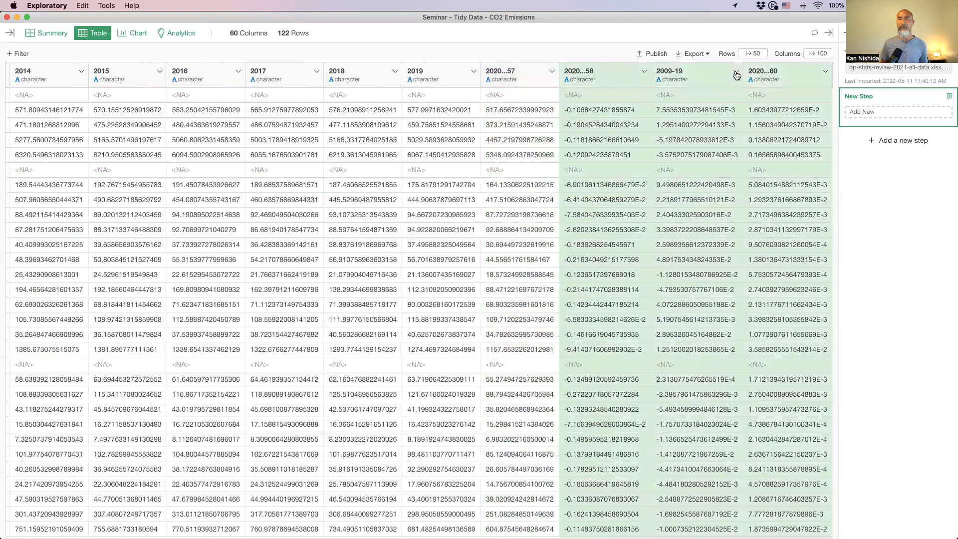
click(736, 75)
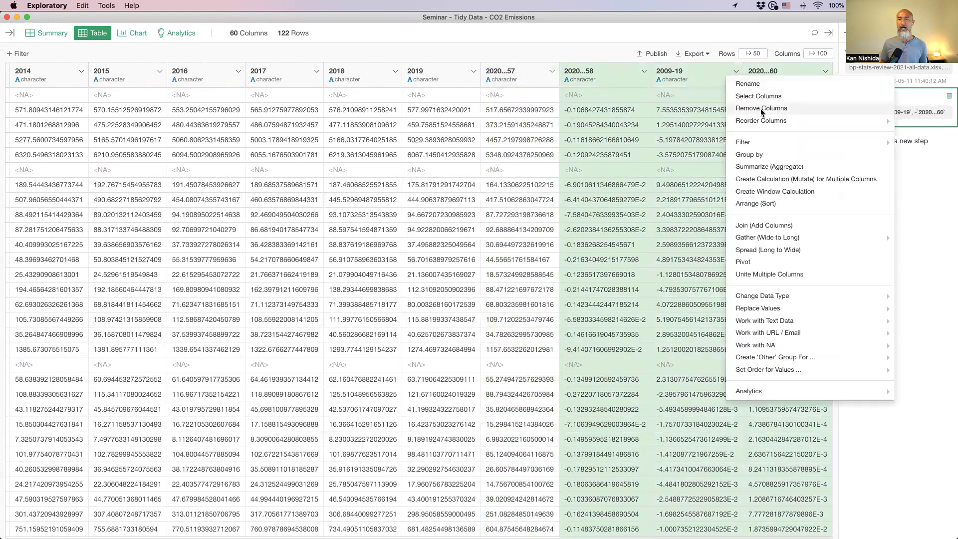
click(760, 108)
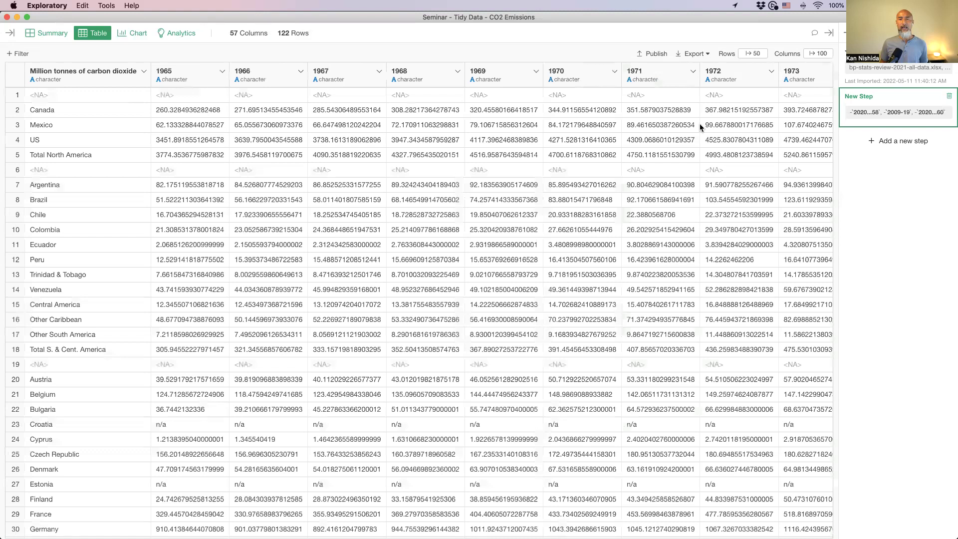
Rename the column 'Million tonnes of carbon dioxide' to Country and 2020...57 to 2020, and run the change
click(119, 71)
click(144, 74)
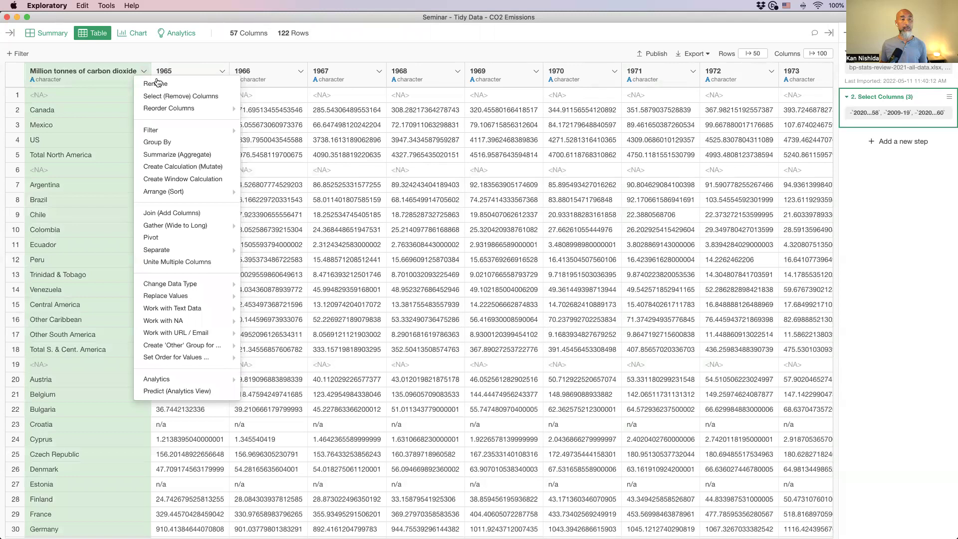
click(155, 84)
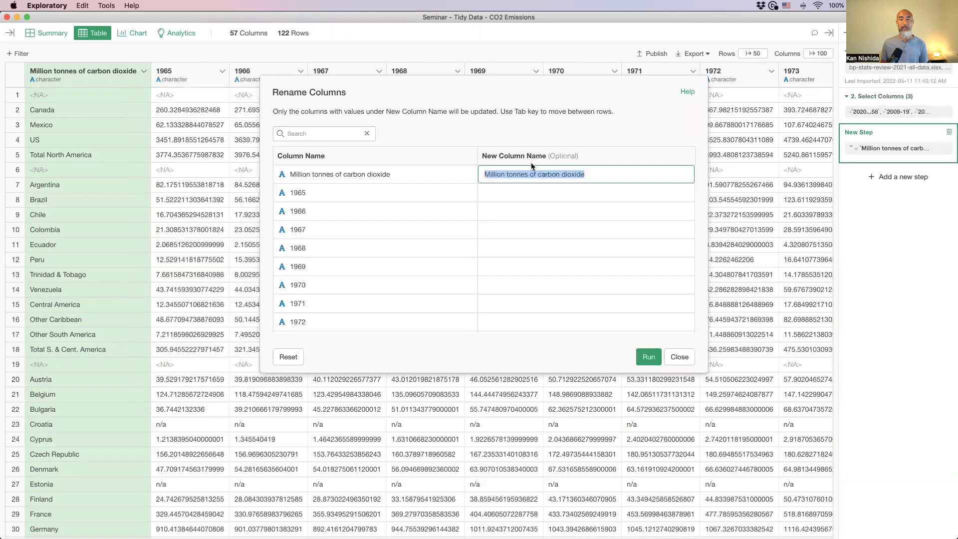
text(Country)
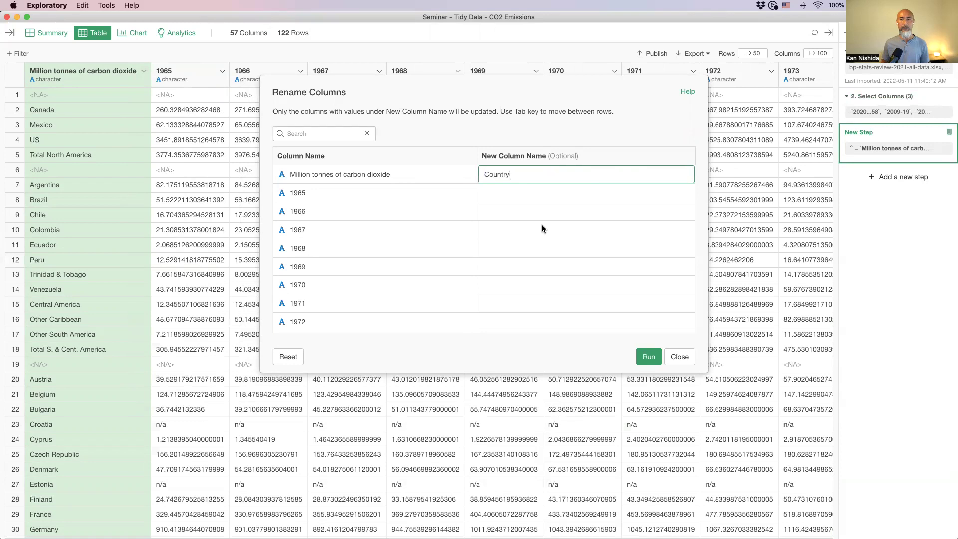
scroll(541, 224, down, 15)
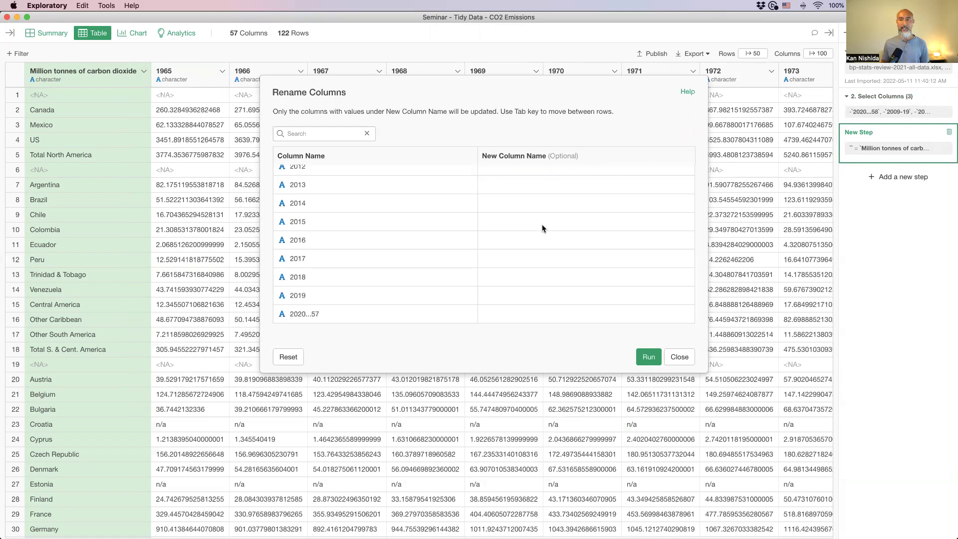
click(506, 312)
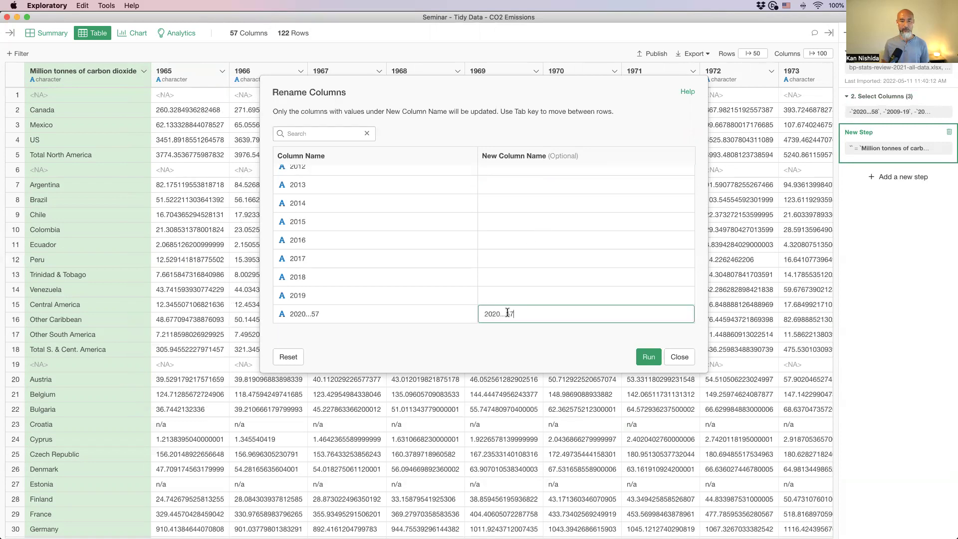
key(BackSpace)
key(BackSpace)
key(BackSpace)
key(BackSpace)
key(BackSpace)
click(643, 357)
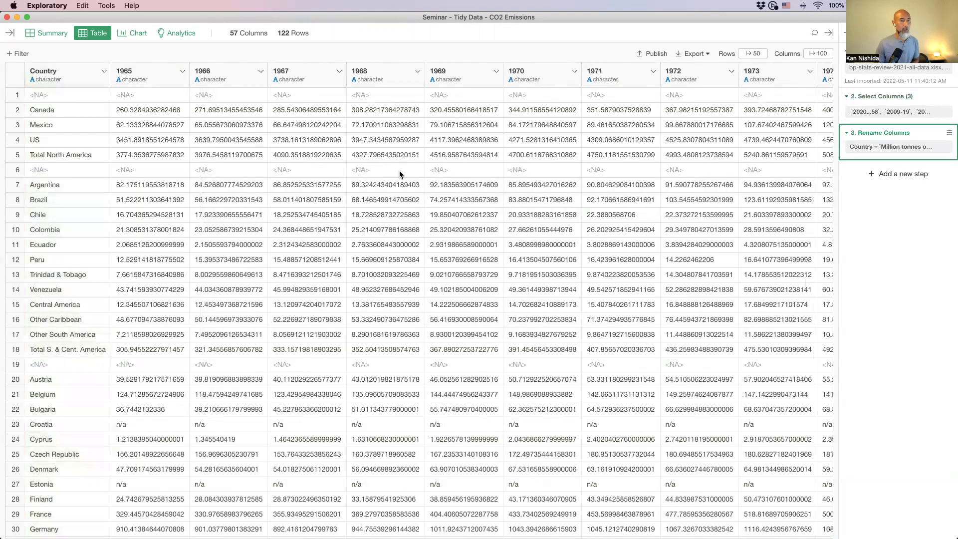
Examine the Country column for rows that are regional totals or groups rather than individual countries
click(46, 155)
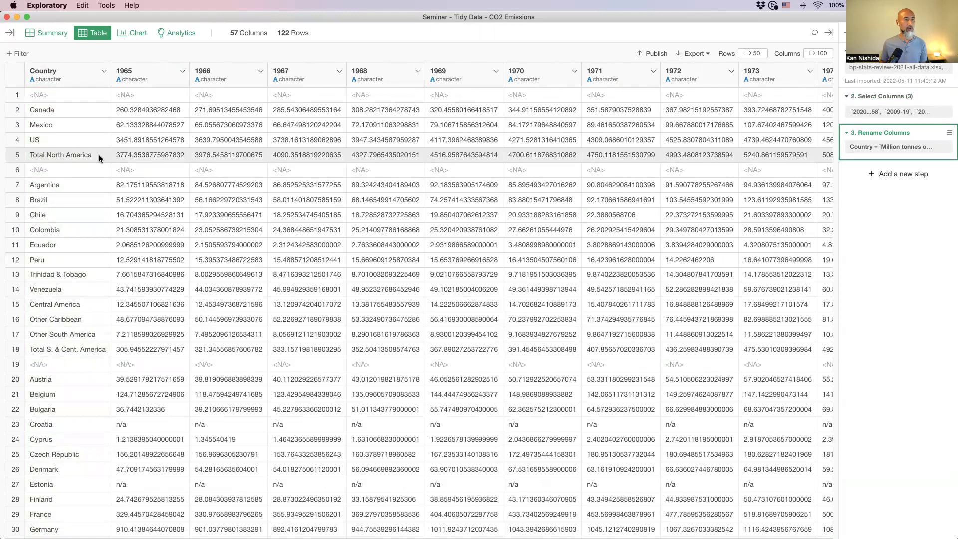
scroll(89, 208, down, 5)
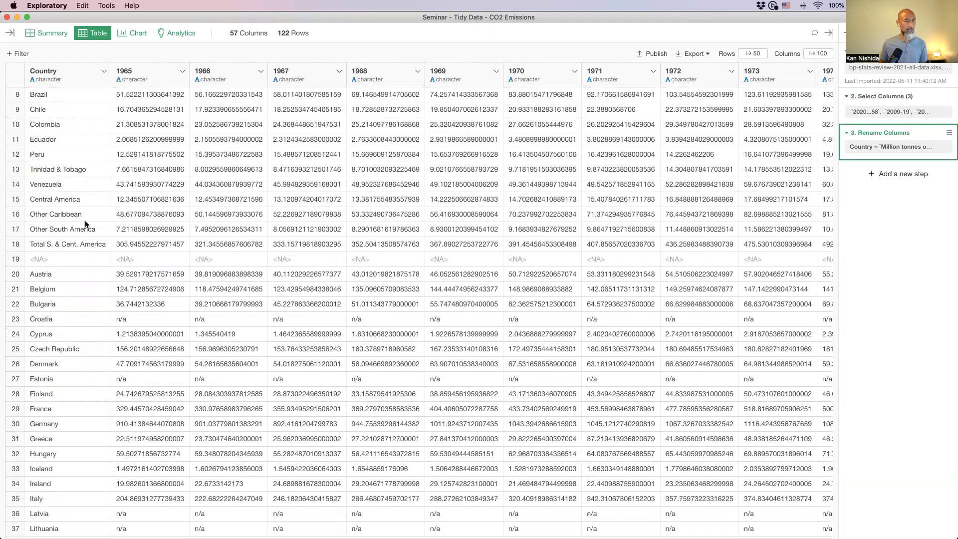
click(84, 218)
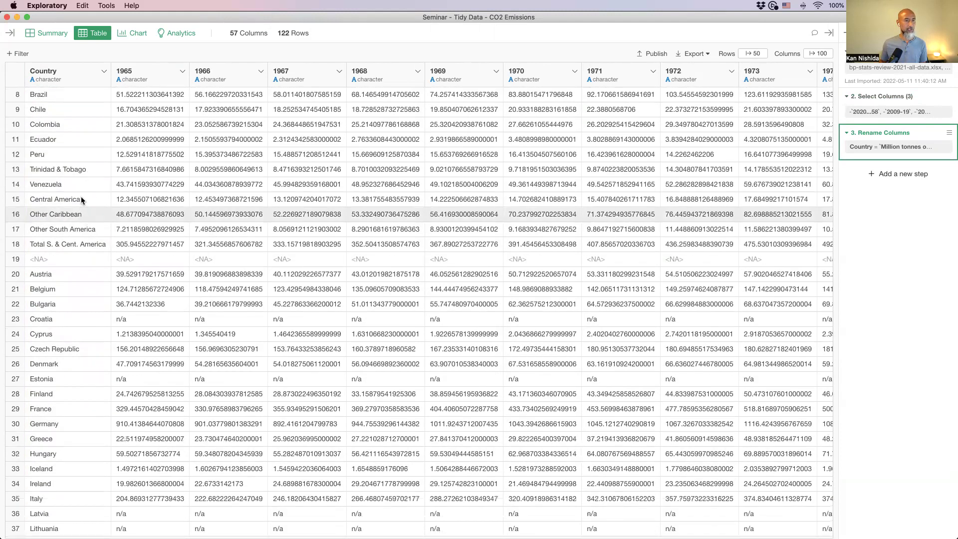
click(81, 196)
click(81, 196)
click(81, 213)
scroll(81, 213, up, 1)
scroll(82, 213, up, 3)
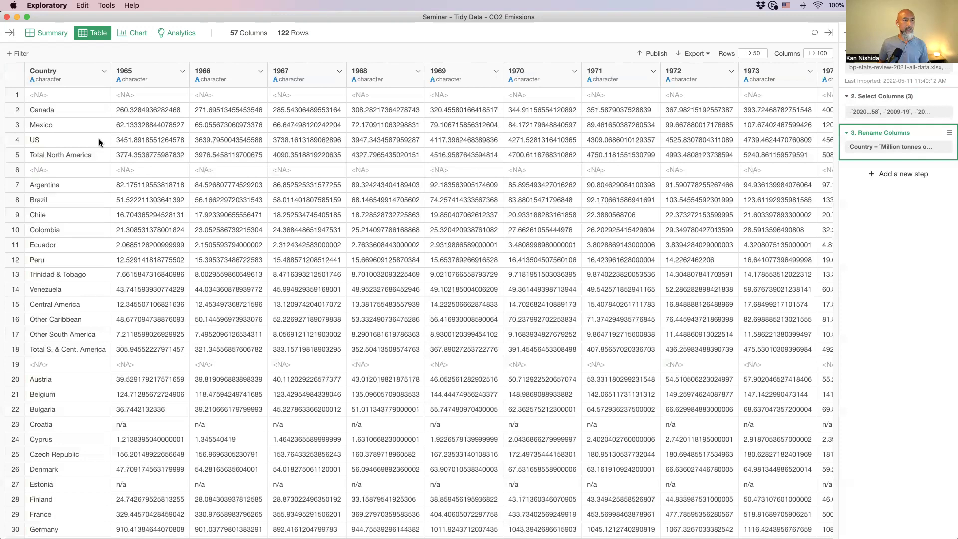
Set up a country conversion on the Country column from Country Name to ISO3 (Character) and preview the new values
click(103, 72)
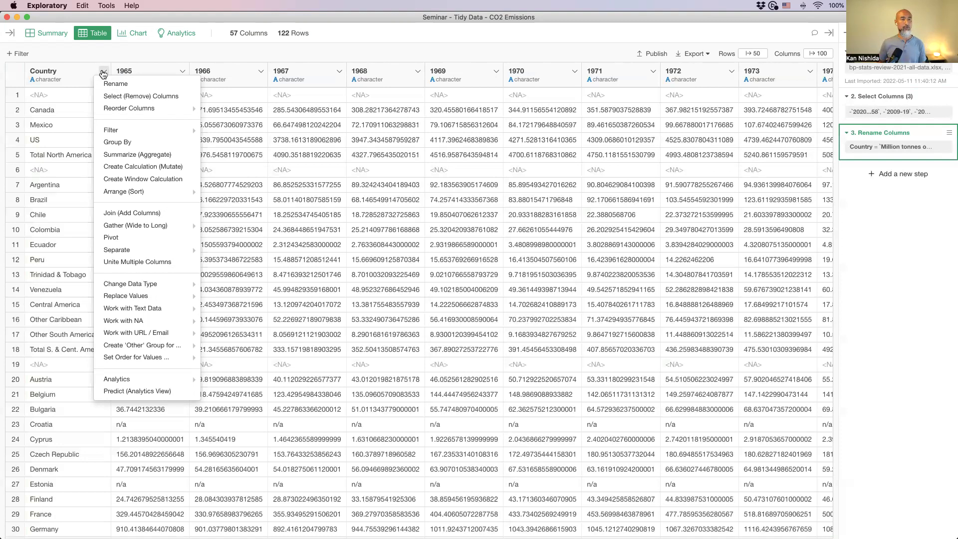
mouse_move(129, 298)
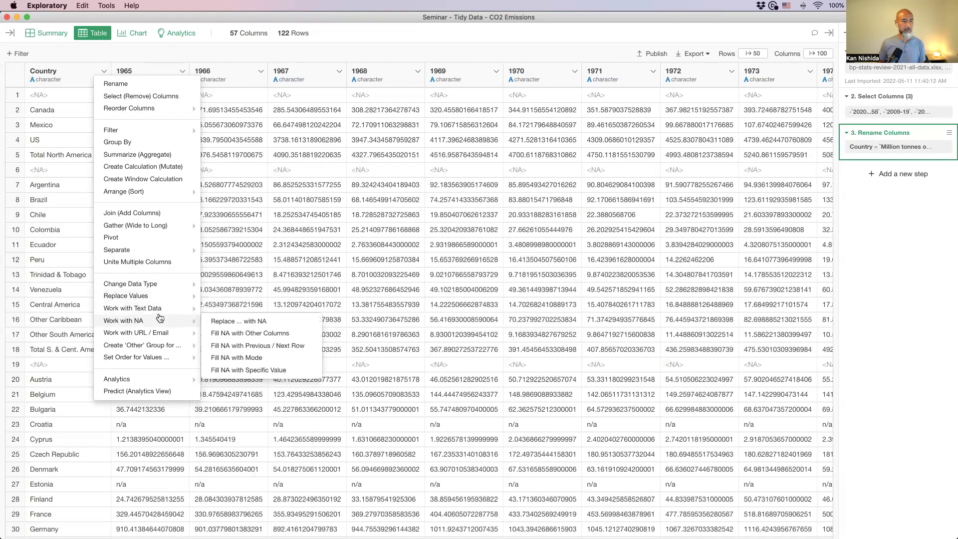
mouse_move(162, 312)
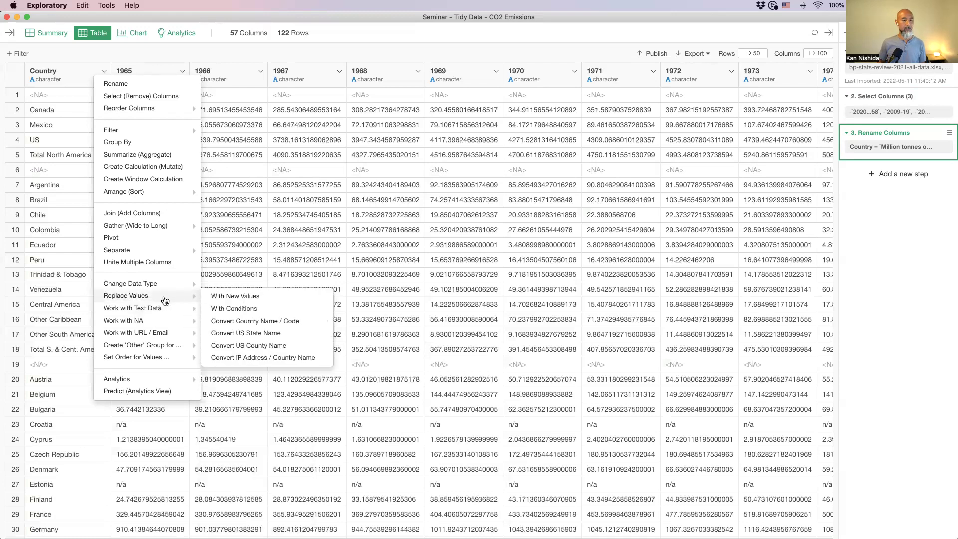
click(269, 323)
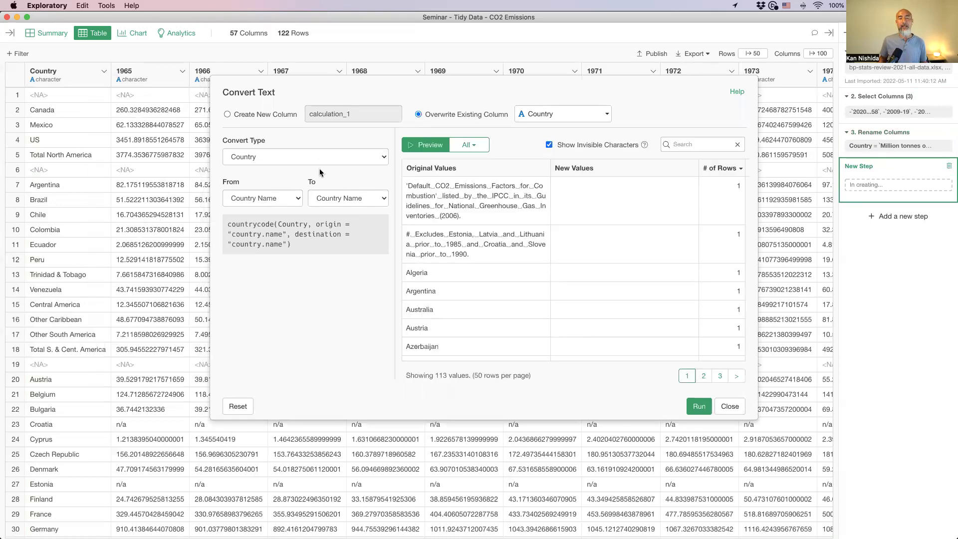
click(332, 199)
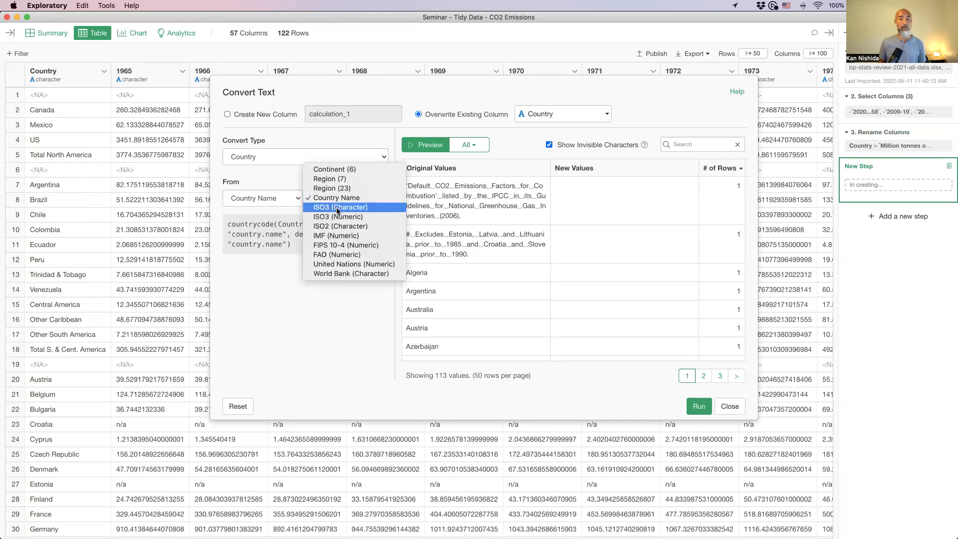
click(337, 207)
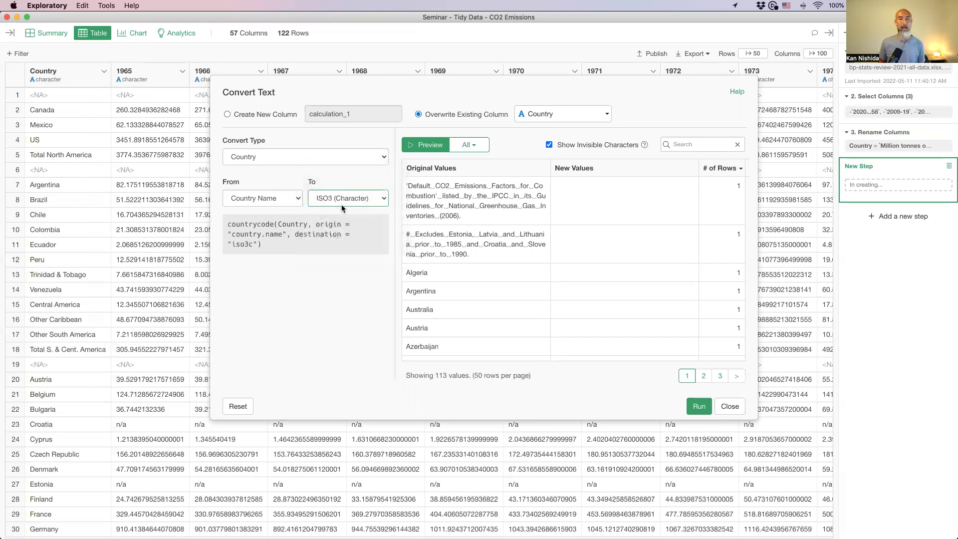
click(425, 150)
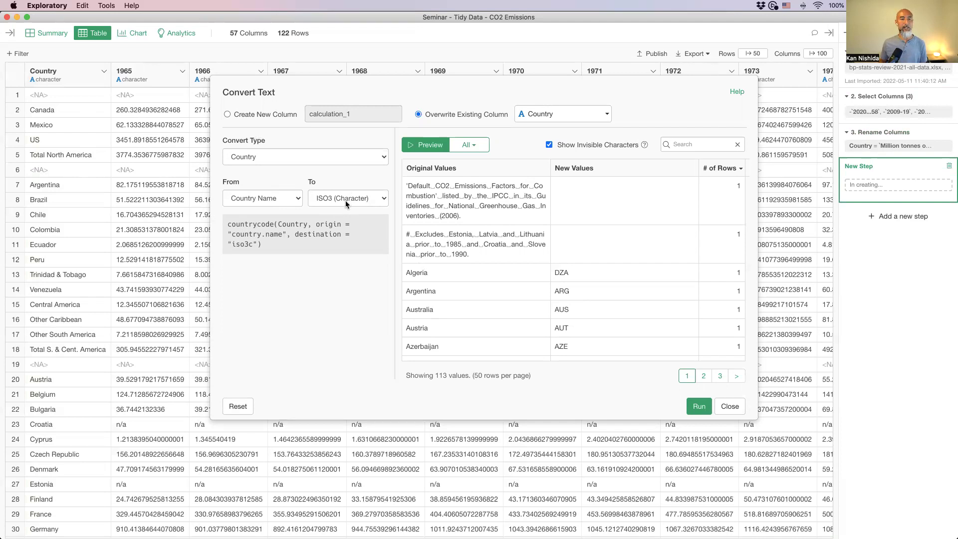
Output the converted codes to a new column named Country Code and run the conversion
click(251, 119)
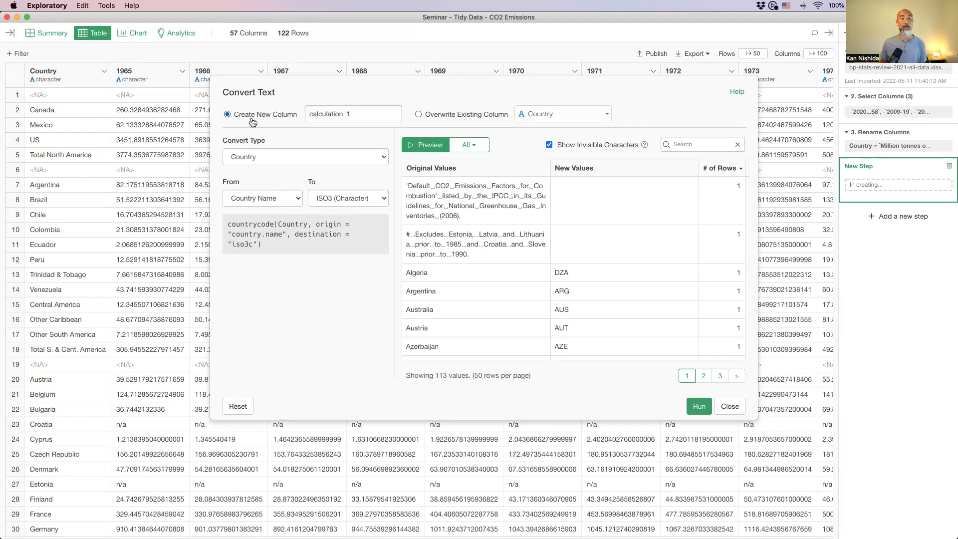
double_click(352, 118)
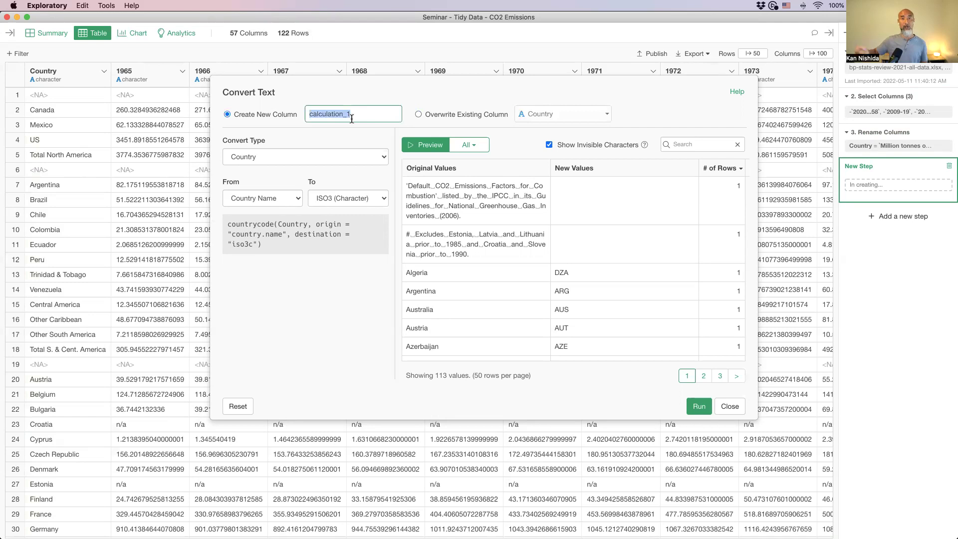
text(Country Code)
key(Return)
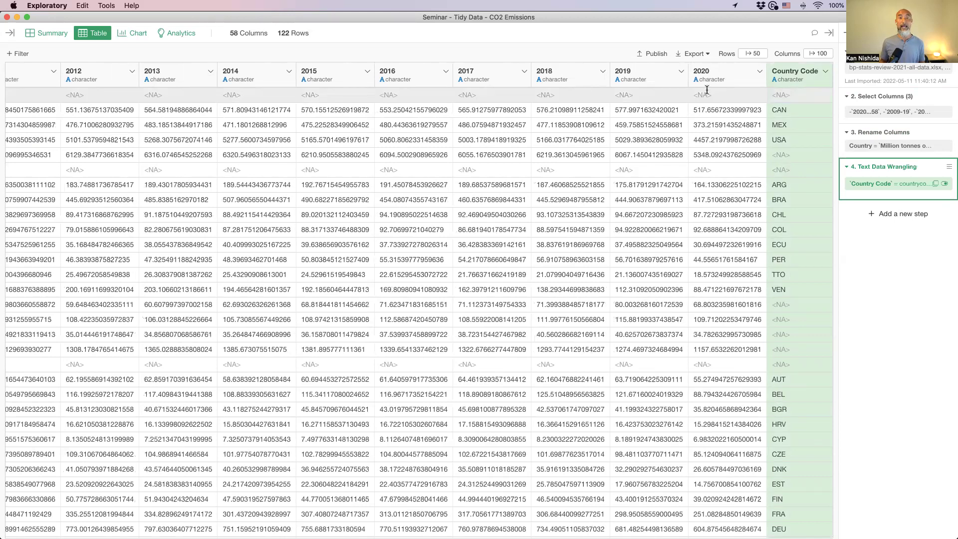
Filter out the rows whose Country Code is NA
scroll(688, 97, left, 10)
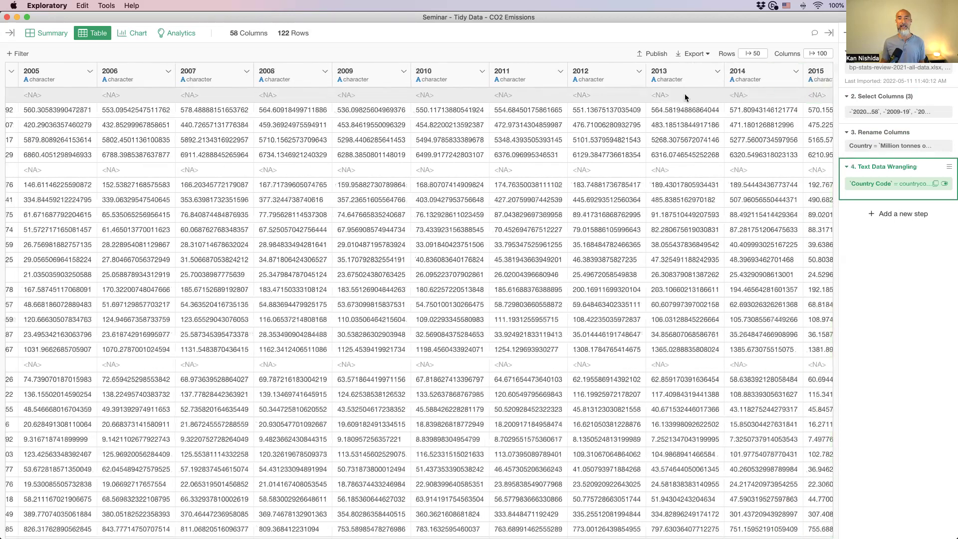
scroll(320, 193, left, 15)
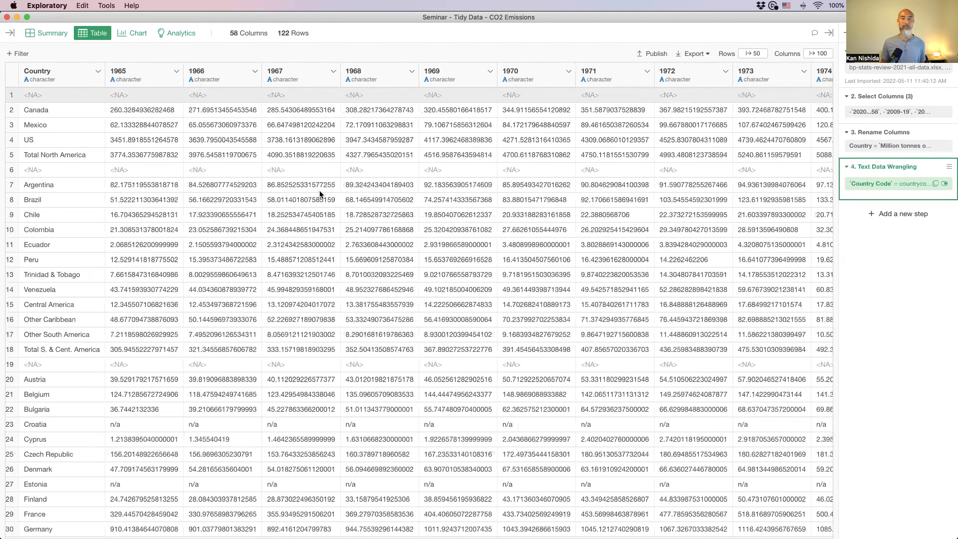
scroll(320, 193, right, 15)
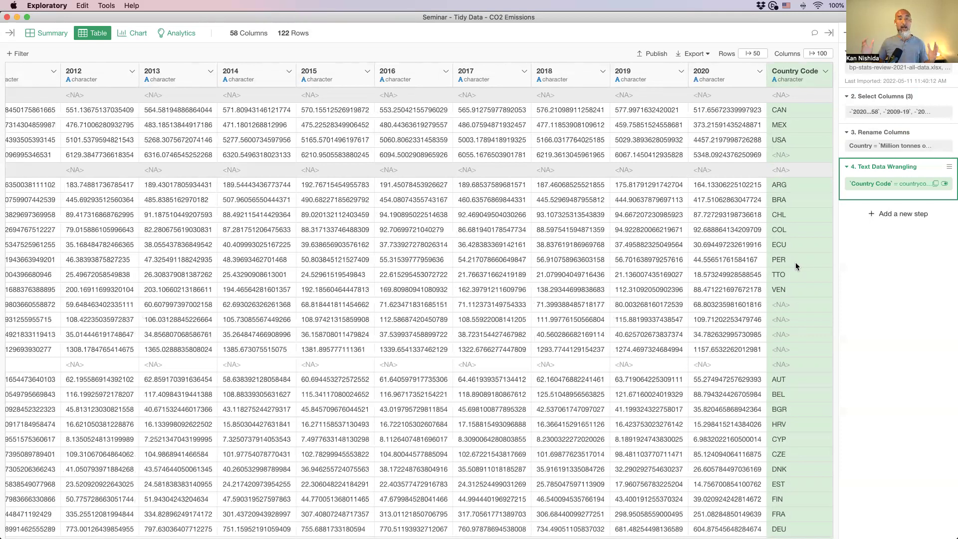
click(825, 72)
mouse_move(837, 130)
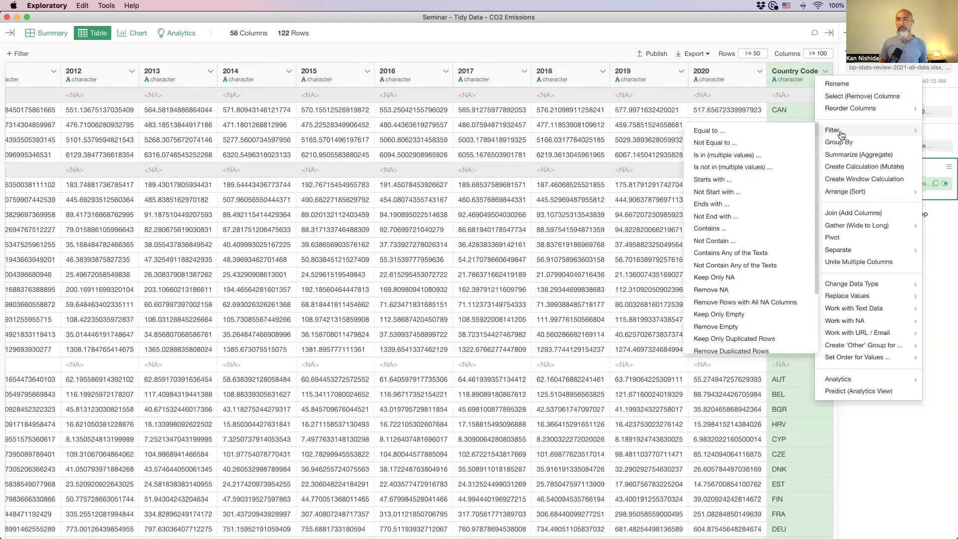
click(730, 294)
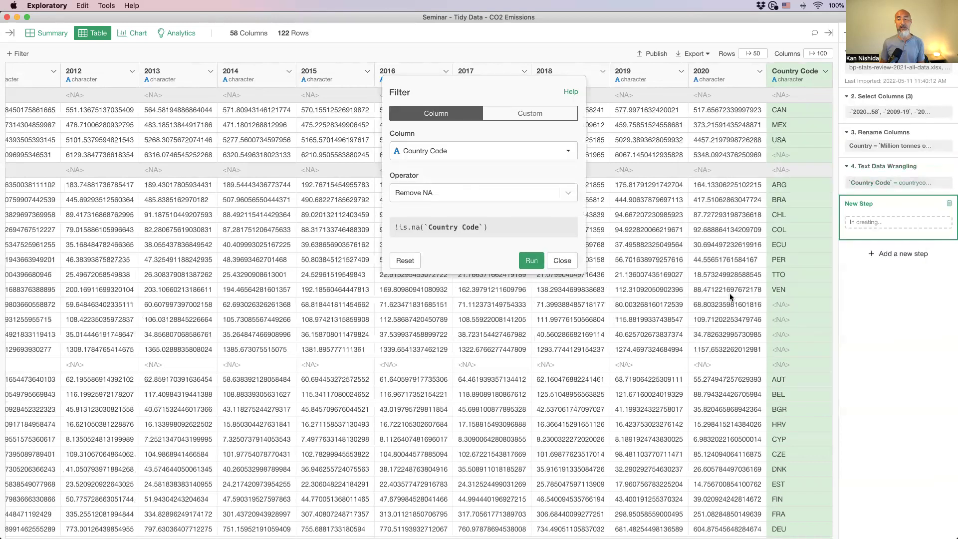
click(530, 260)
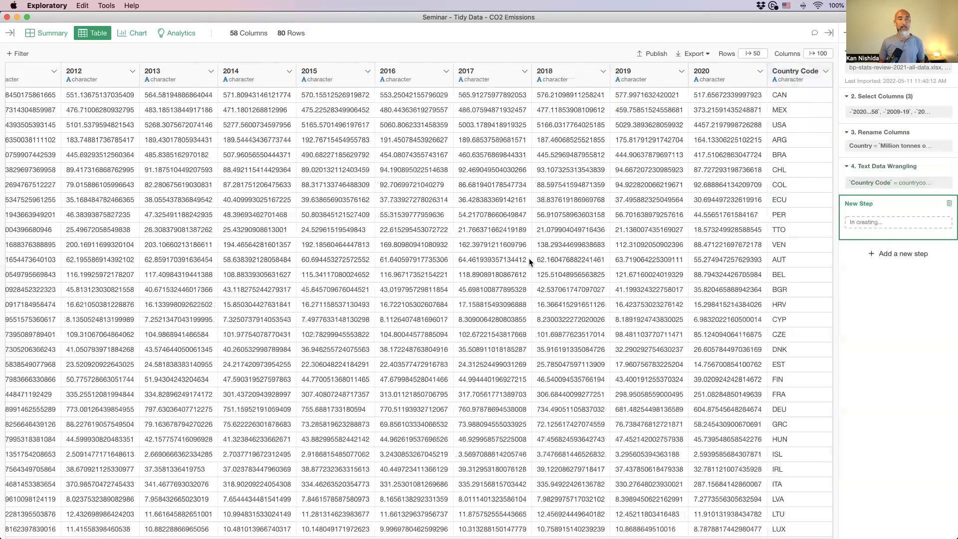
Start a Gather (Wide to Long) for the selected range of year columns from 1965 through 1982
scroll(271, 217, left, 10)
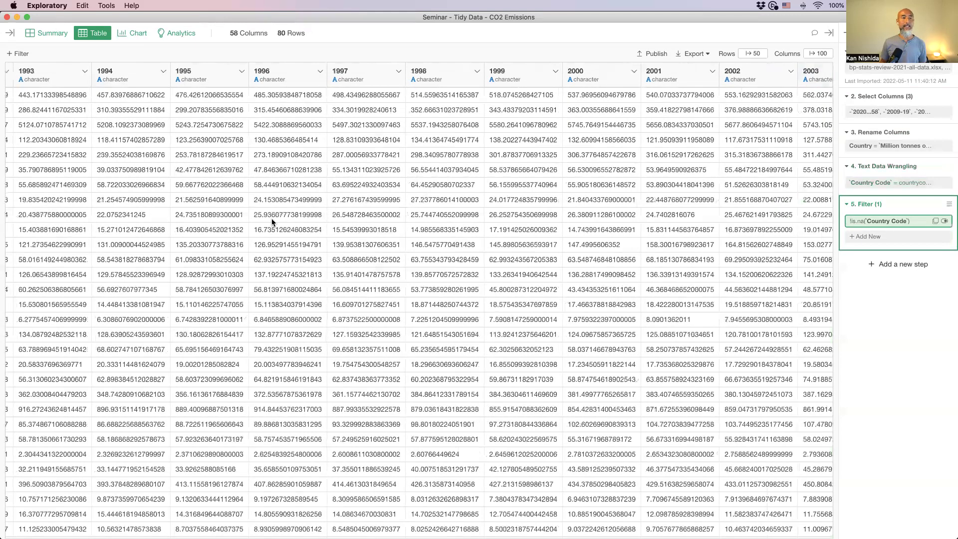
scroll(272, 218, left, 10)
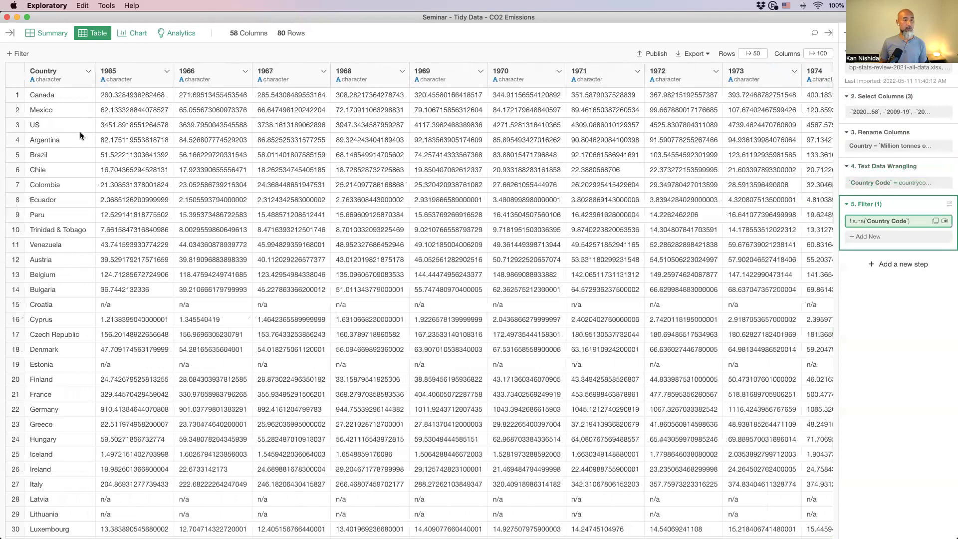
scroll(76, 261, down, 10)
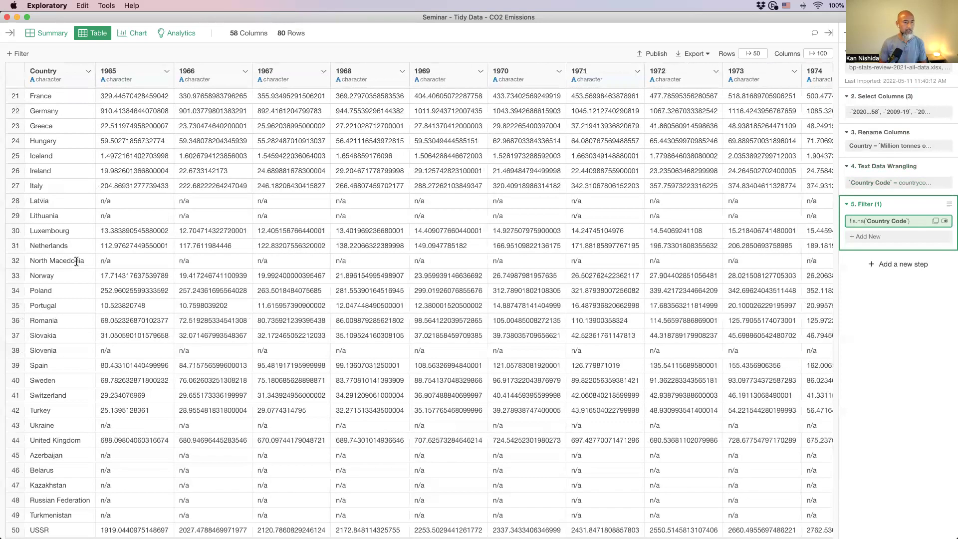
scroll(76, 262, up, 10)
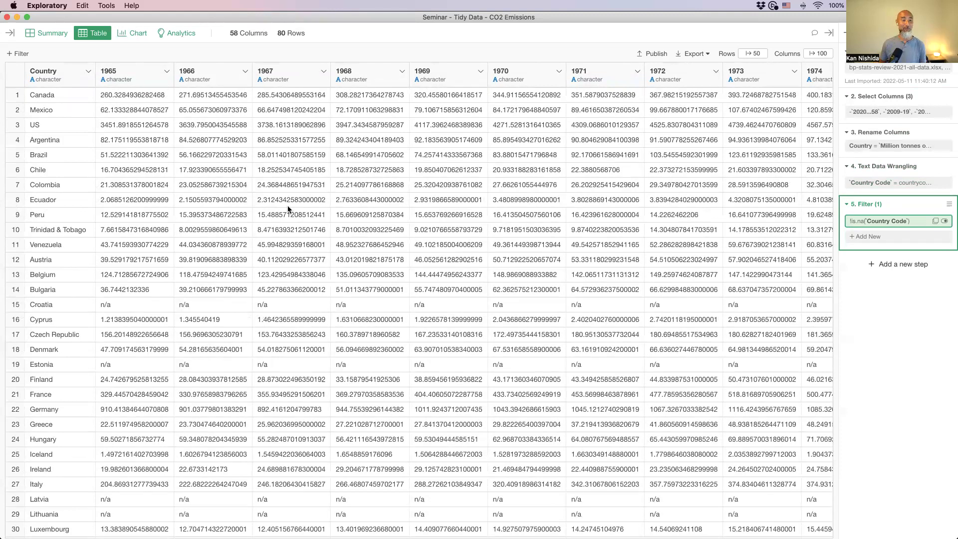
click(141, 74)
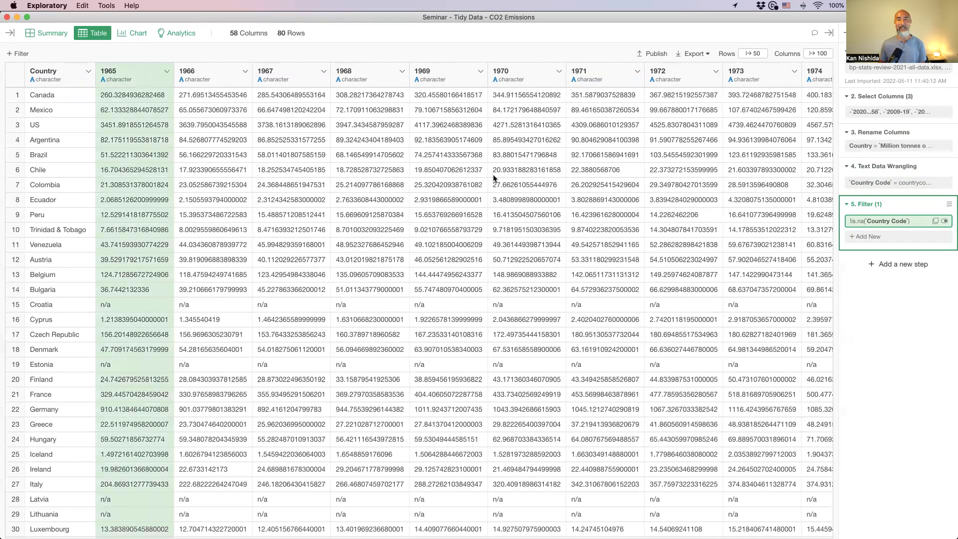
scroll(493, 175, right, 5)
scroll(493, 175, right, 7)
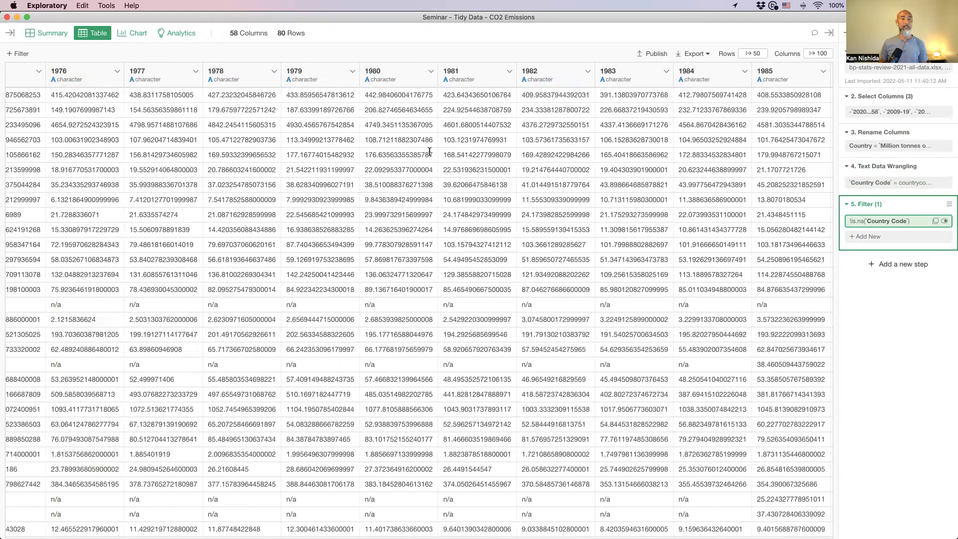
shift+click(555, 82)
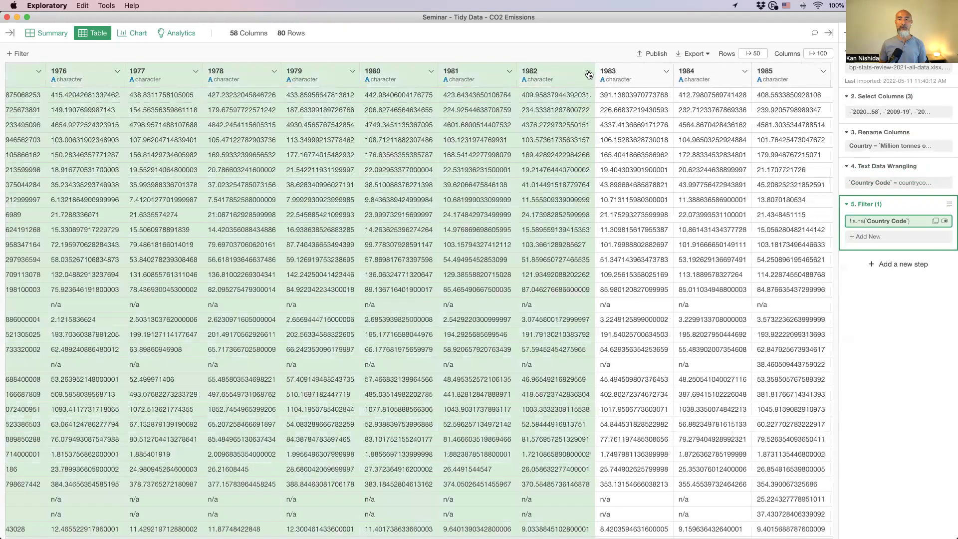
click(587, 71)
mouse_move(612, 239)
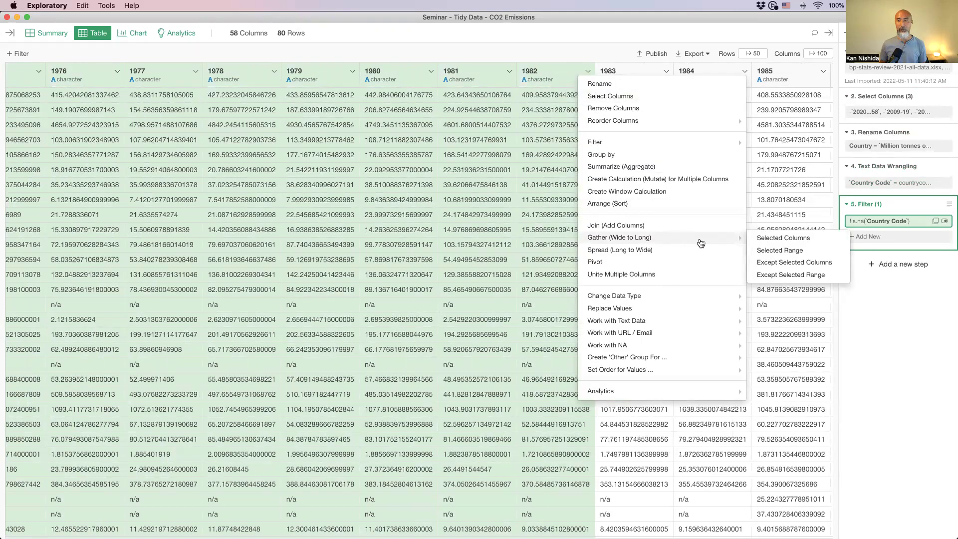
click(779, 251)
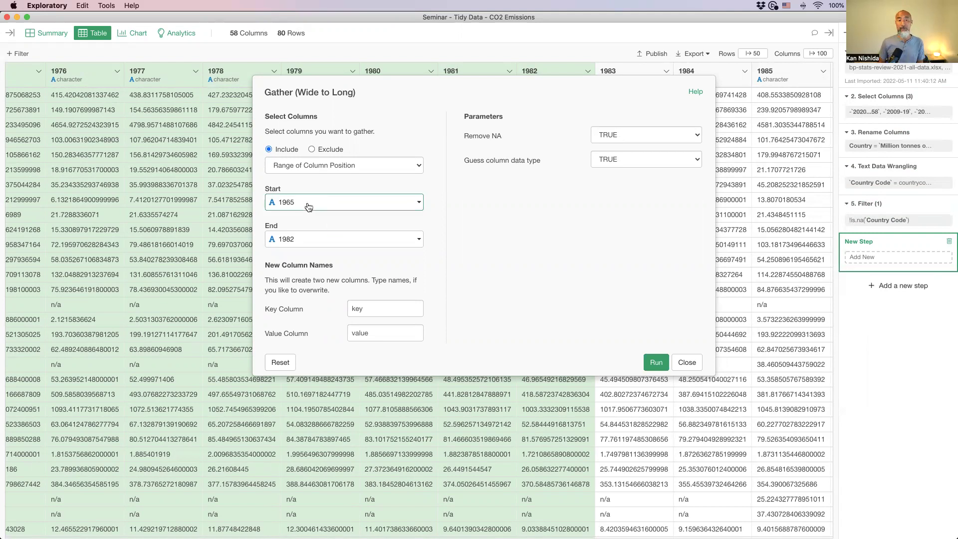
Extend the gather range so that it ends at the 2020 column
click(330, 241)
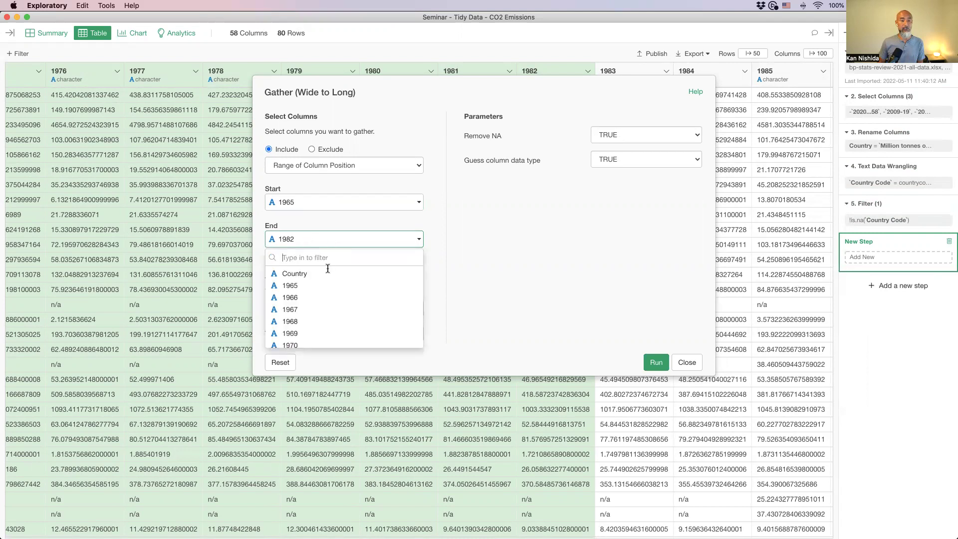
scroll(324, 289, down, 10)
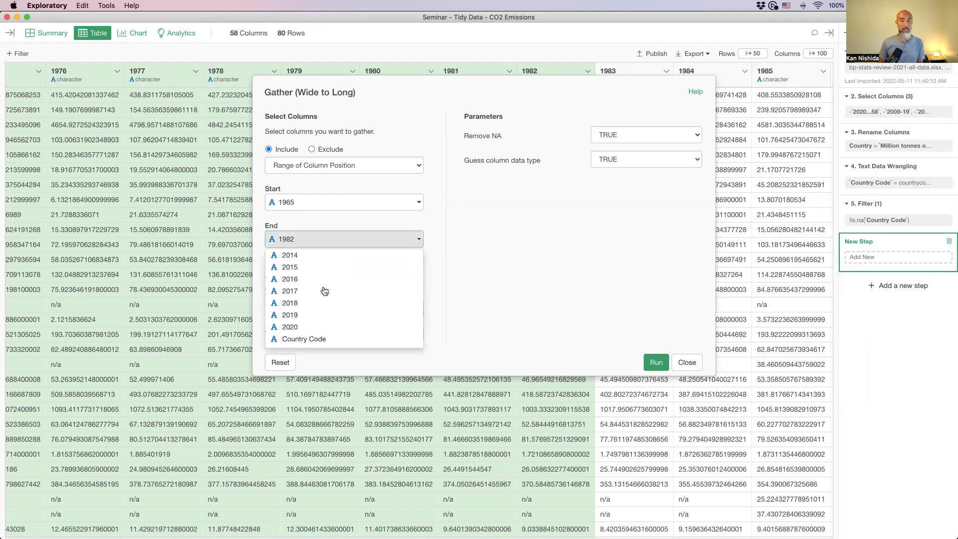
click(294, 327)
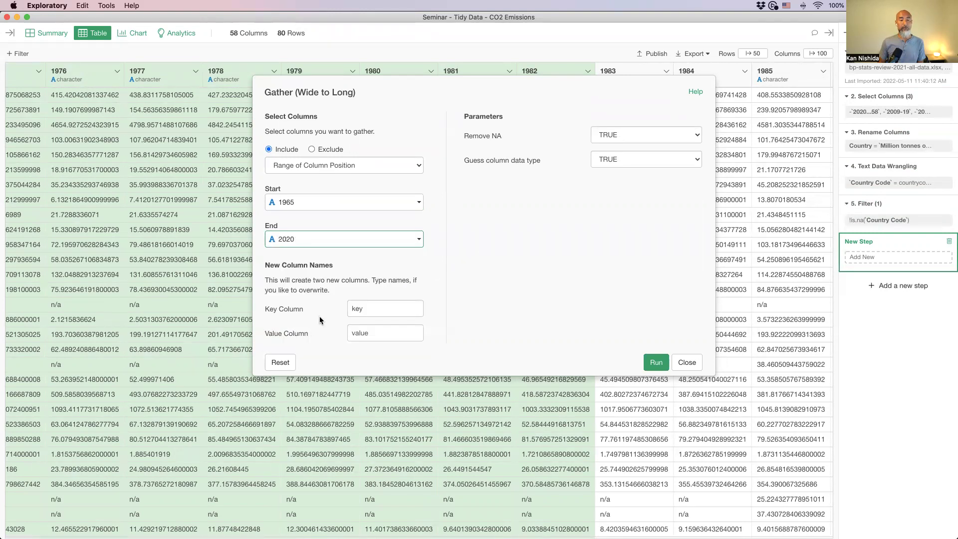
Name the key column Year and the value column CO2 Emissions, and run the gather
click(374, 305)
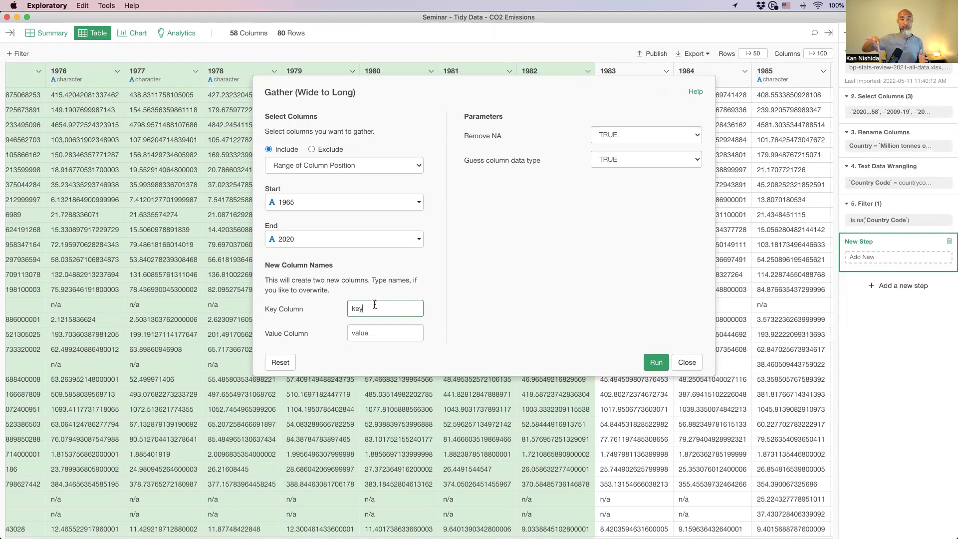
double_click(375, 305)
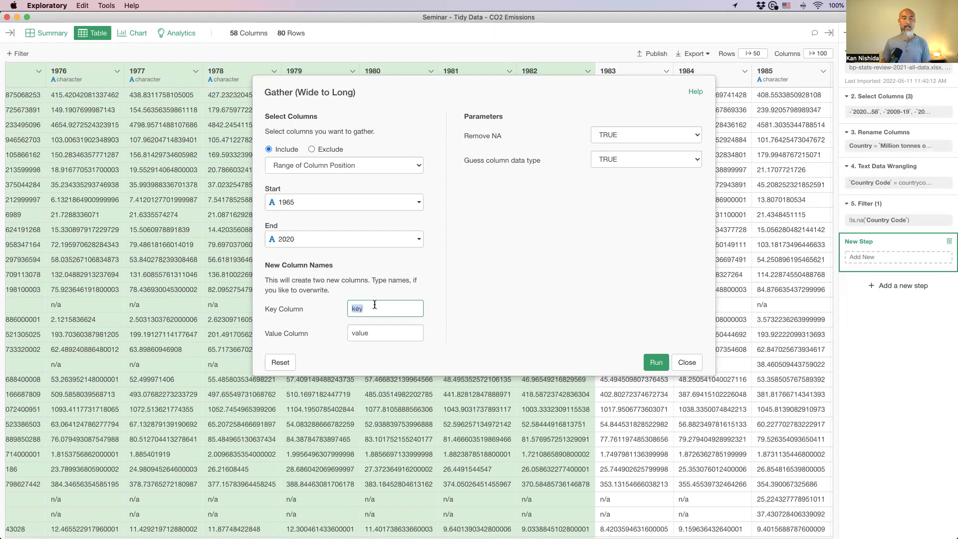
text(Year)
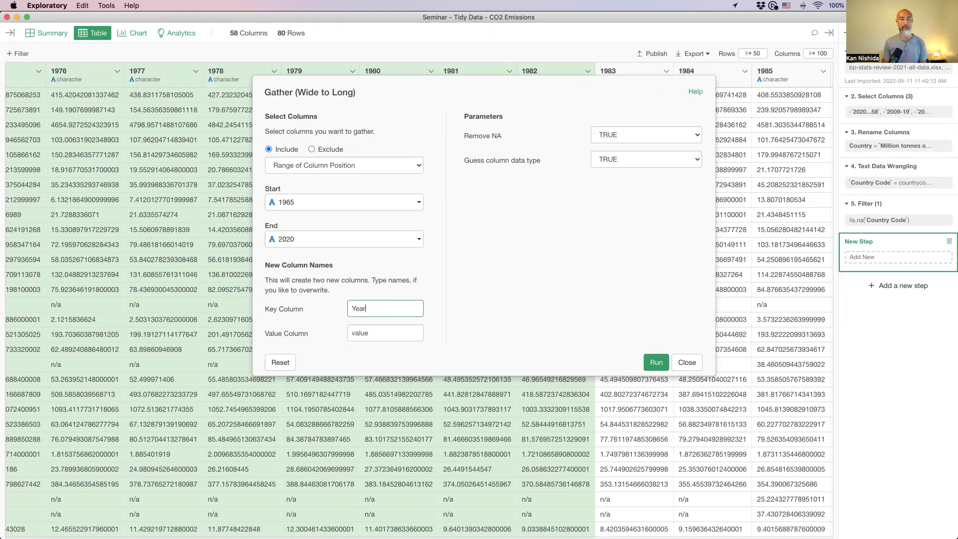
key(Tab)
text(CO2)
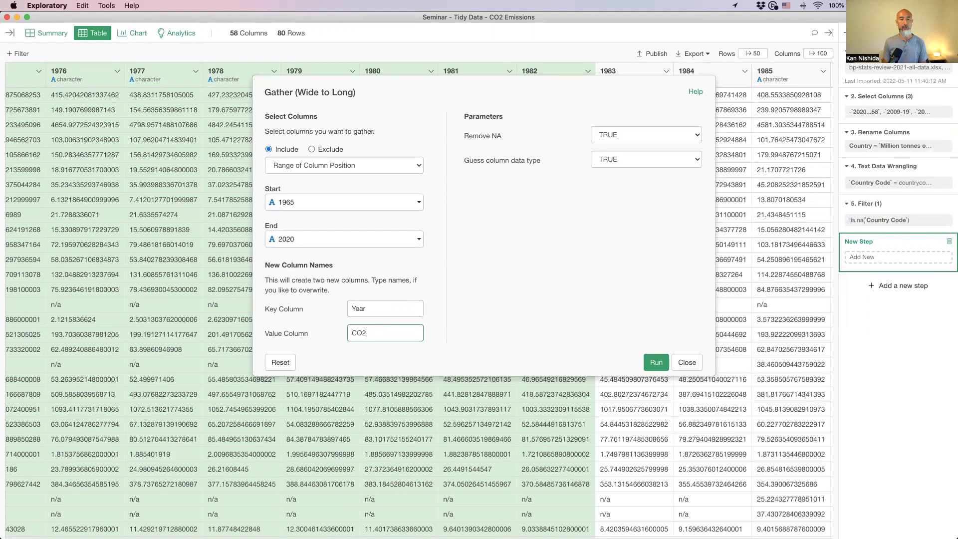
text( Emissions)
key(Return)
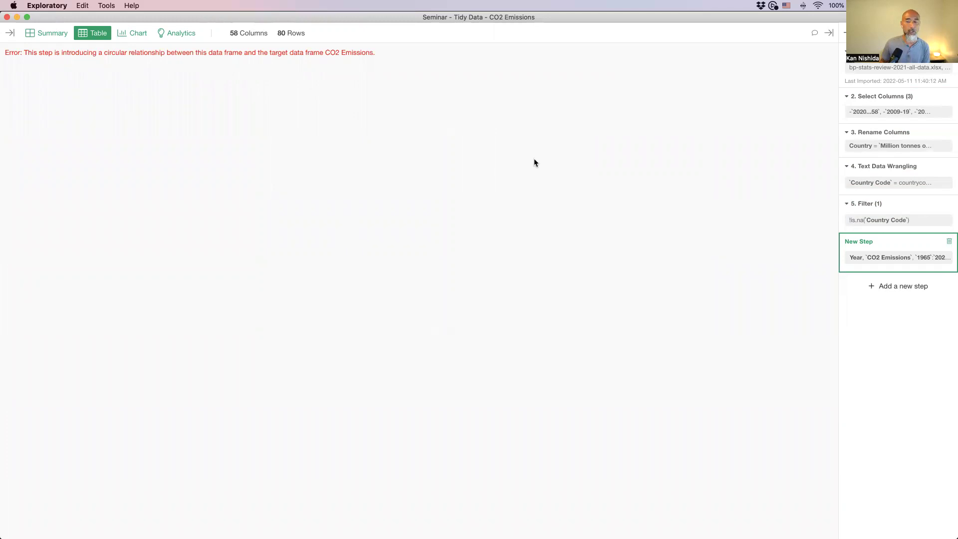
Rename the gather step's value column to CO2 Emissions (Tons) and rerun the step
click(871, 258)
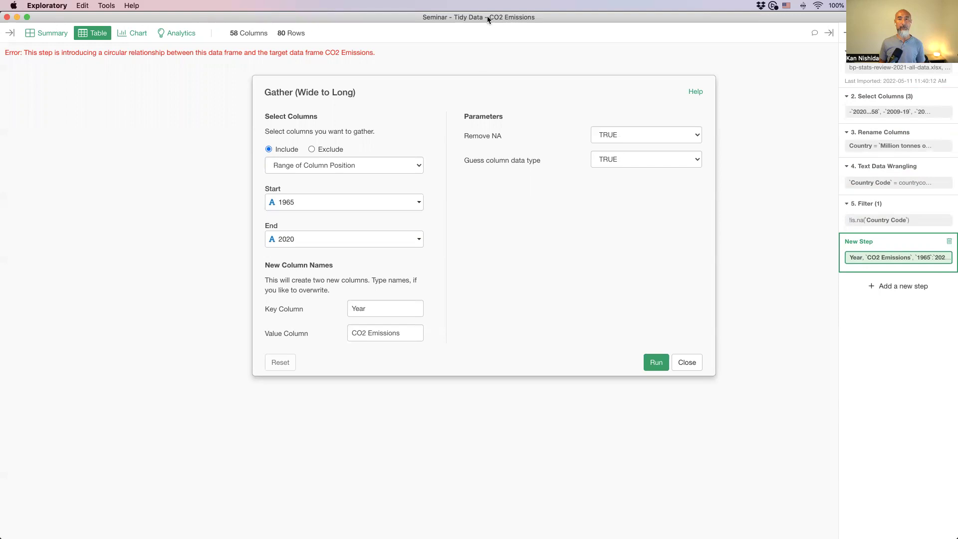
click(407, 334)
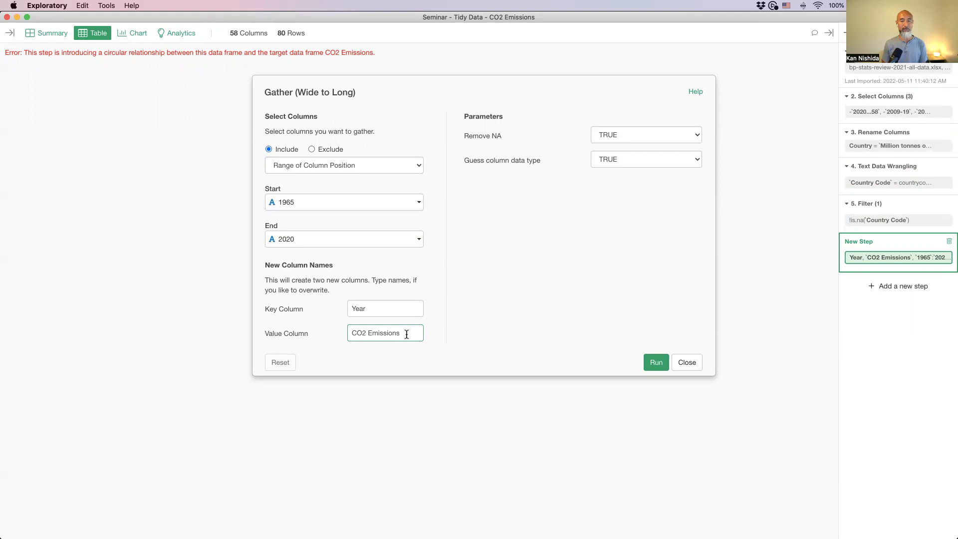
text((Tonnes))
key(Return)
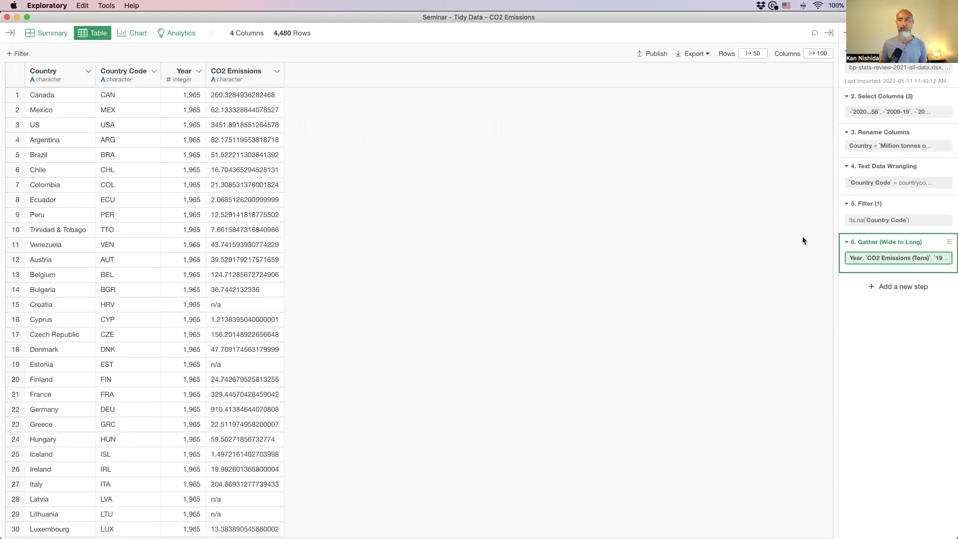
click(868, 263)
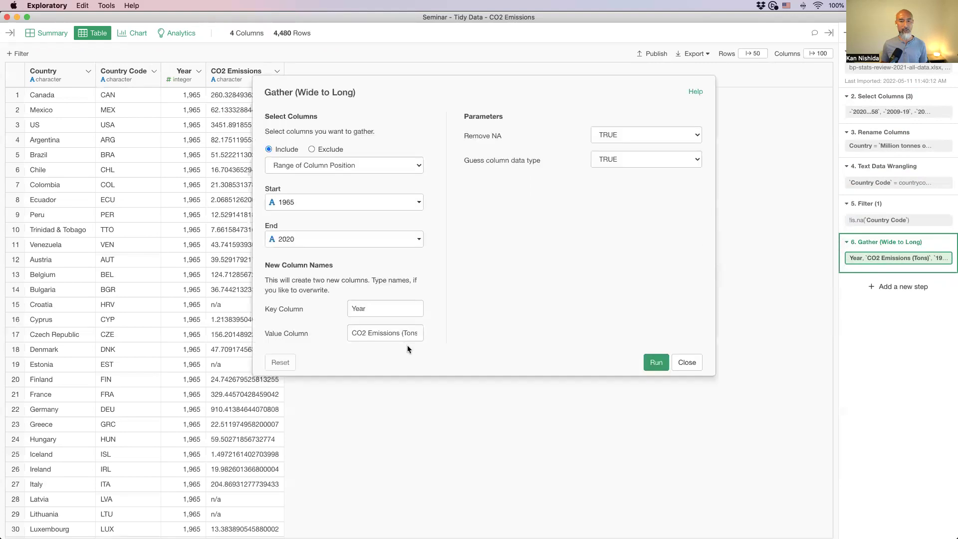
click(655, 361)
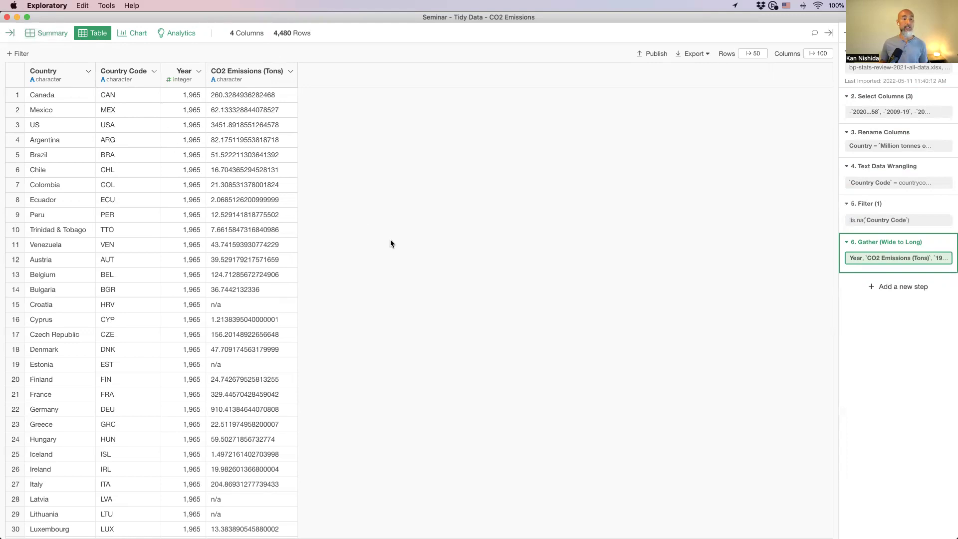
Pin the line chart to the Gather step and plot CO2 Emissions (Tons) on the Y axis against Year on the X axis
click(137, 35)
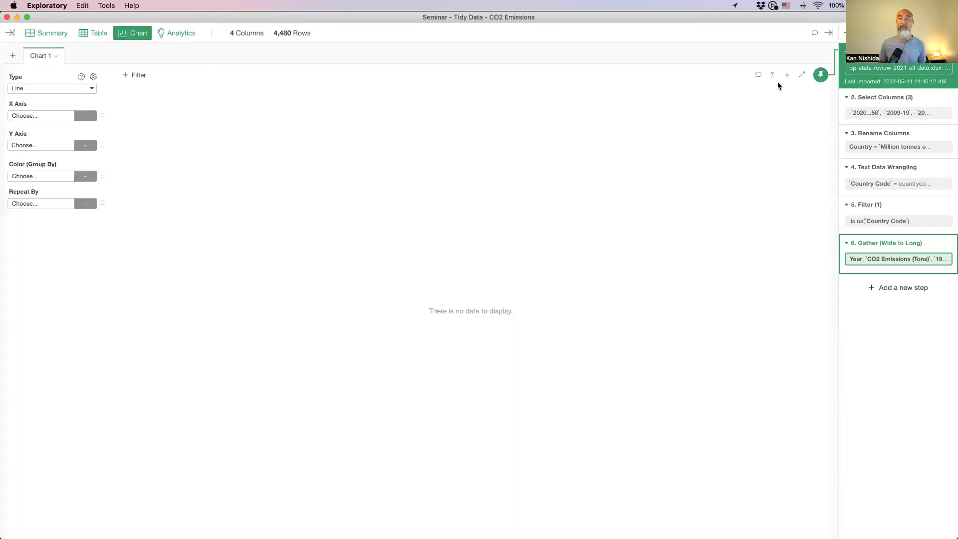
drag(805, 79, 874, 260)
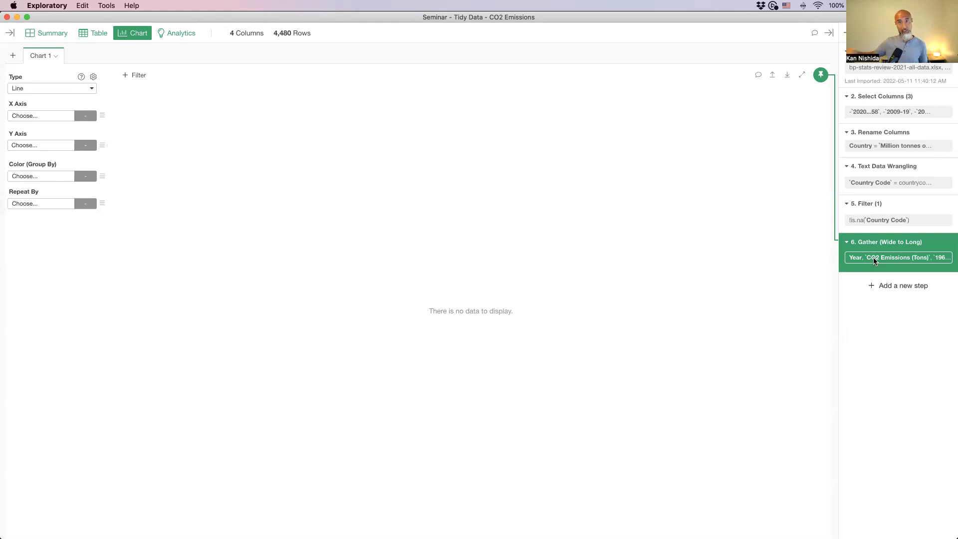
click(31, 118)
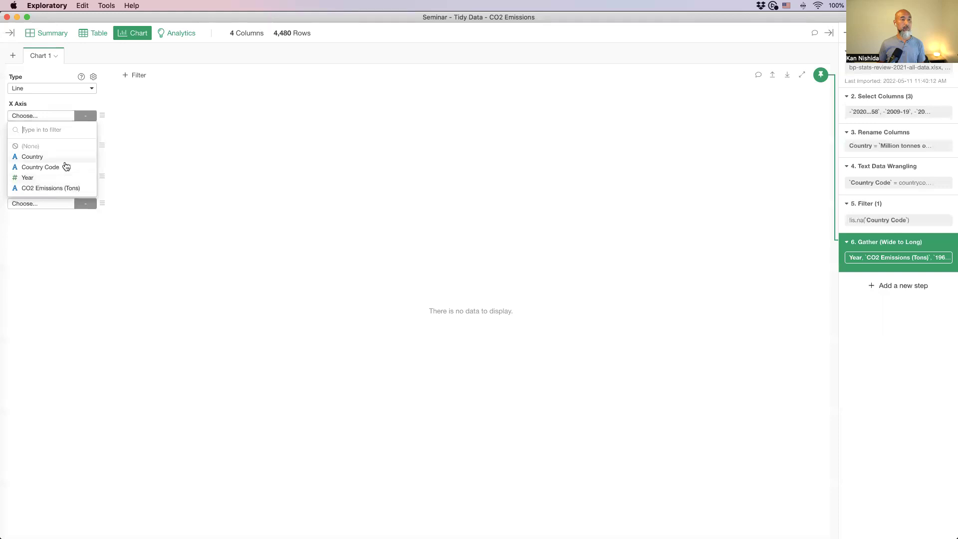
click(43, 179)
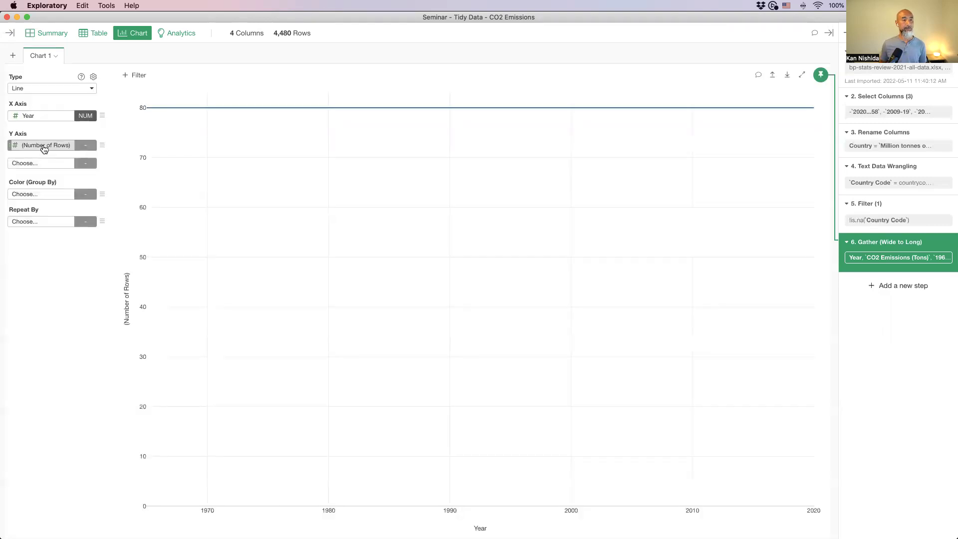
click(43, 145)
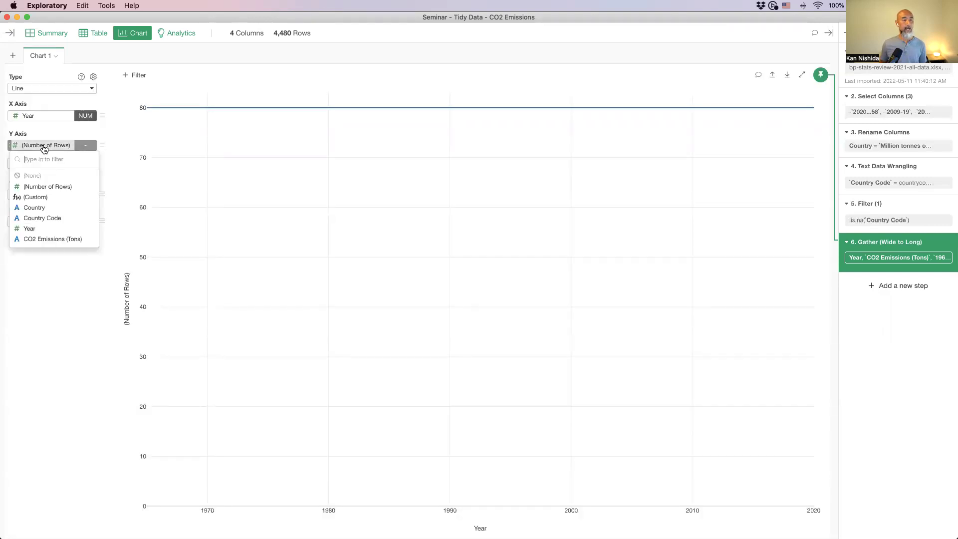
click(46, 240)
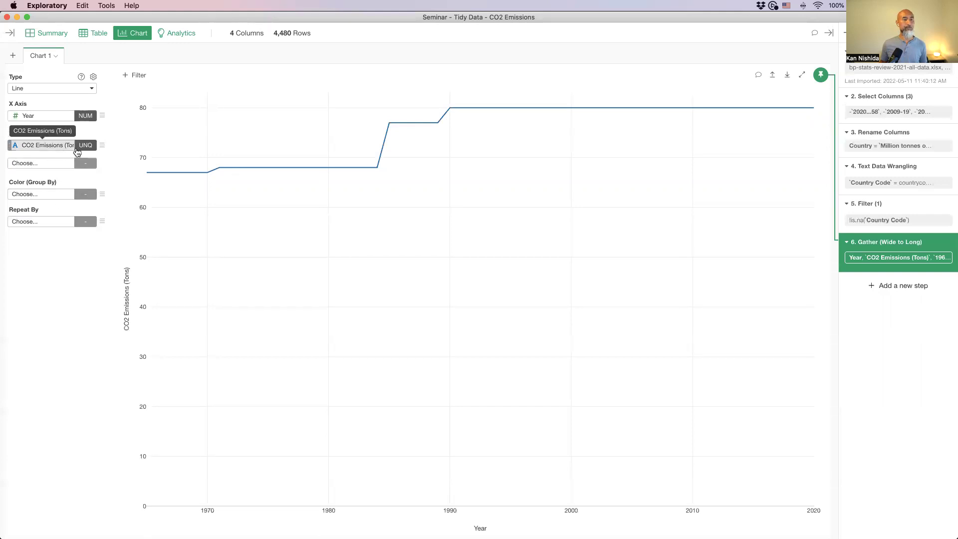
Convert the CO2 Emissions (Tons) column to numeric, overwriting the existing column, and pin the chart to that calculation step
click(98, 34)
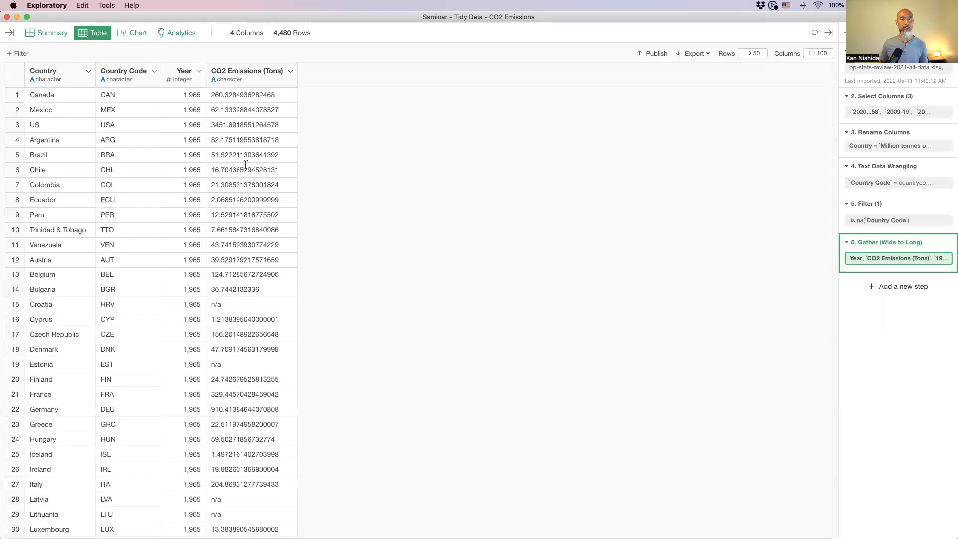
click(261, 79)
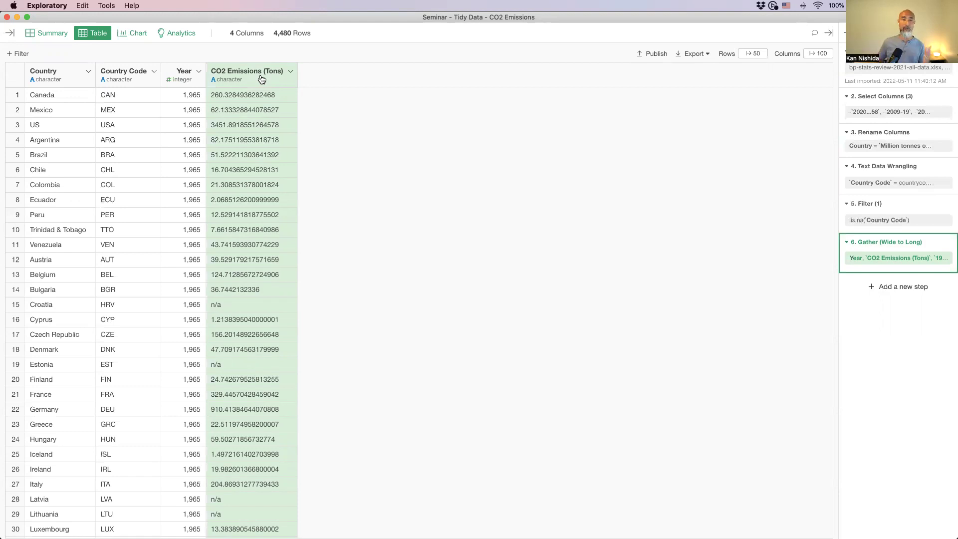
click(292, 74)
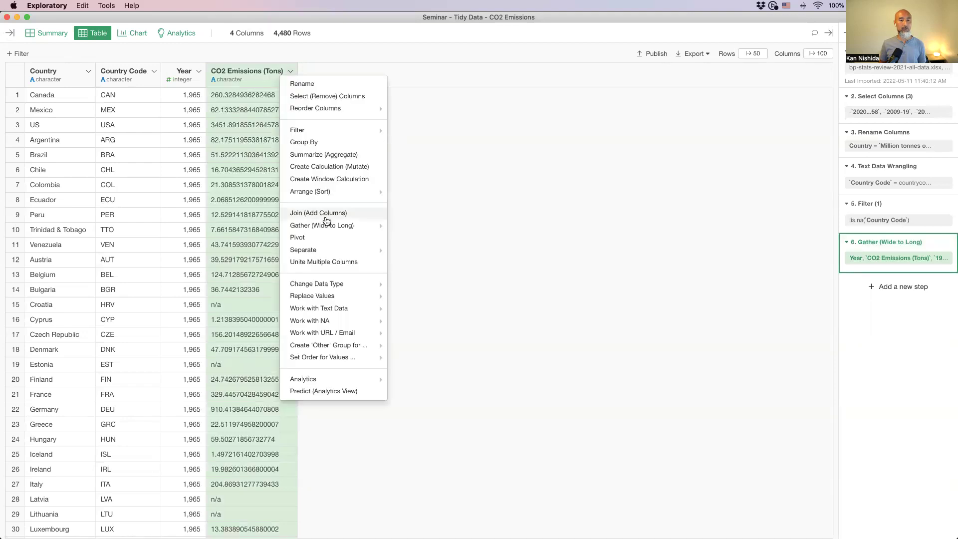
mouse_move(324, 285)
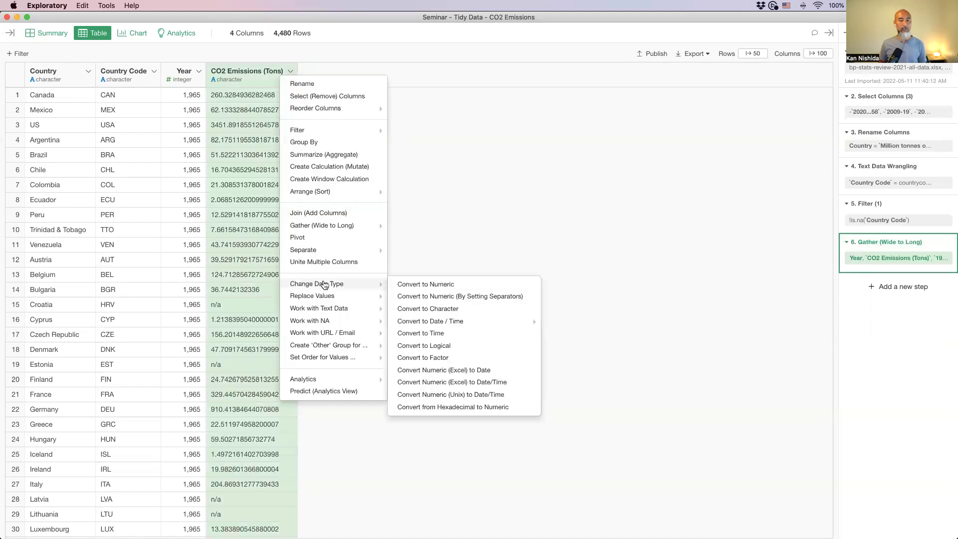
click(462, 291)
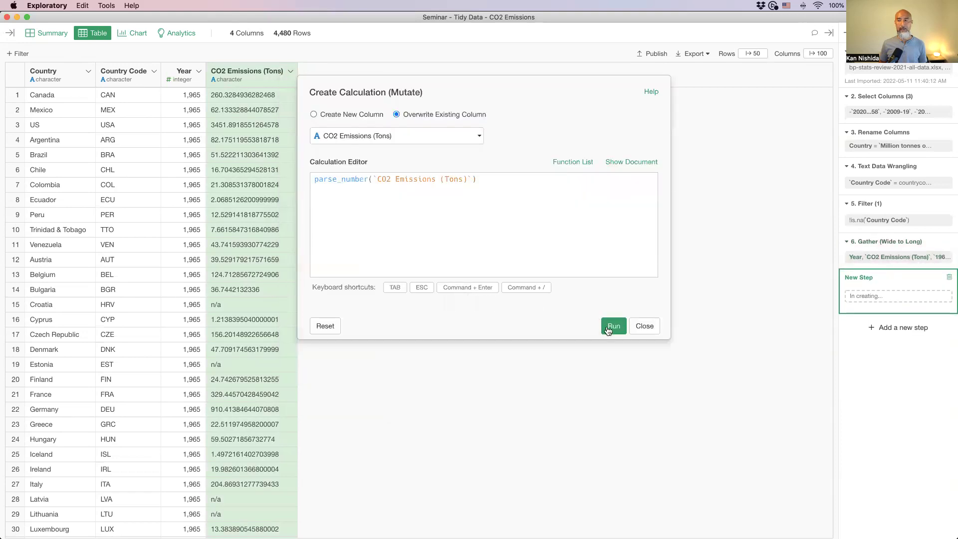
click(611, 327)
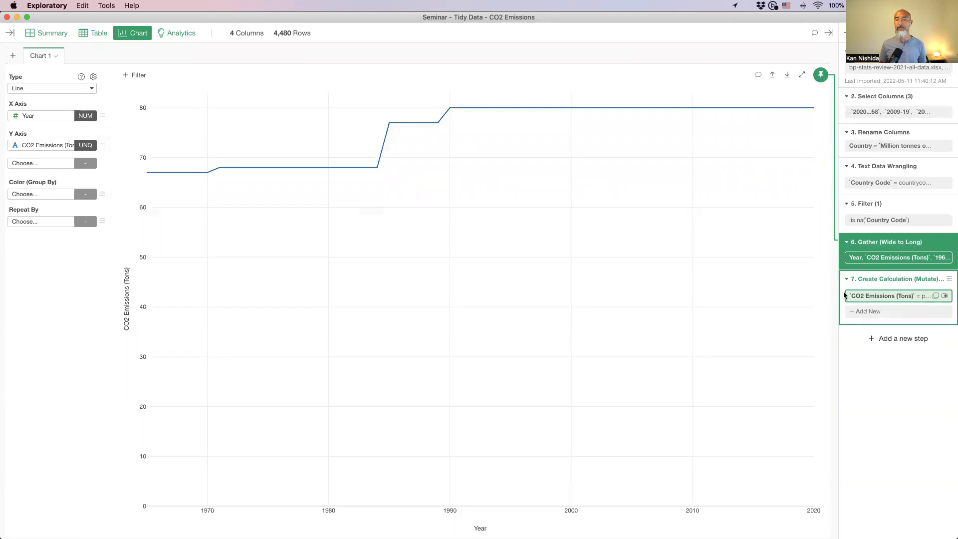
click(854, 312)
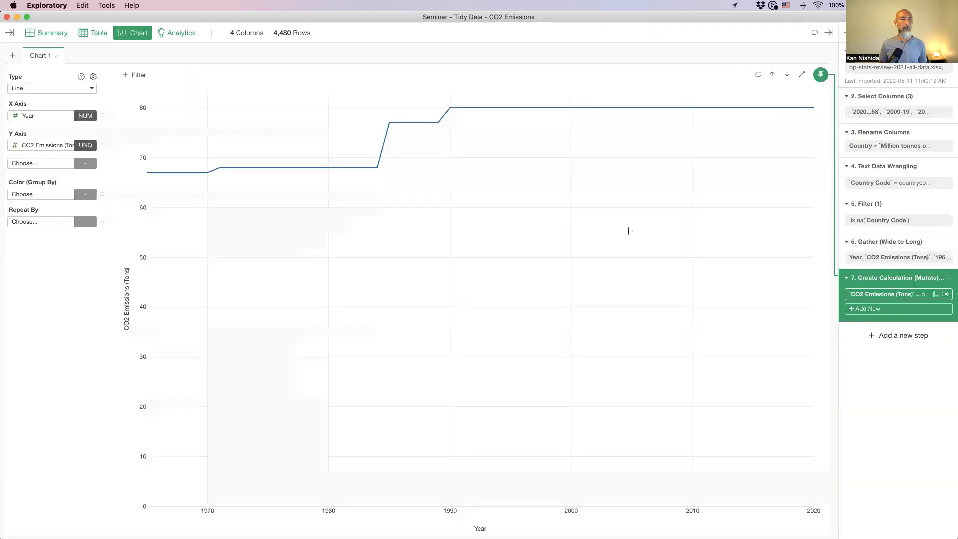
Aggregate the CO2 Emissions (Tons) values on the Y axis by Mean (Average)
click(35, 148)
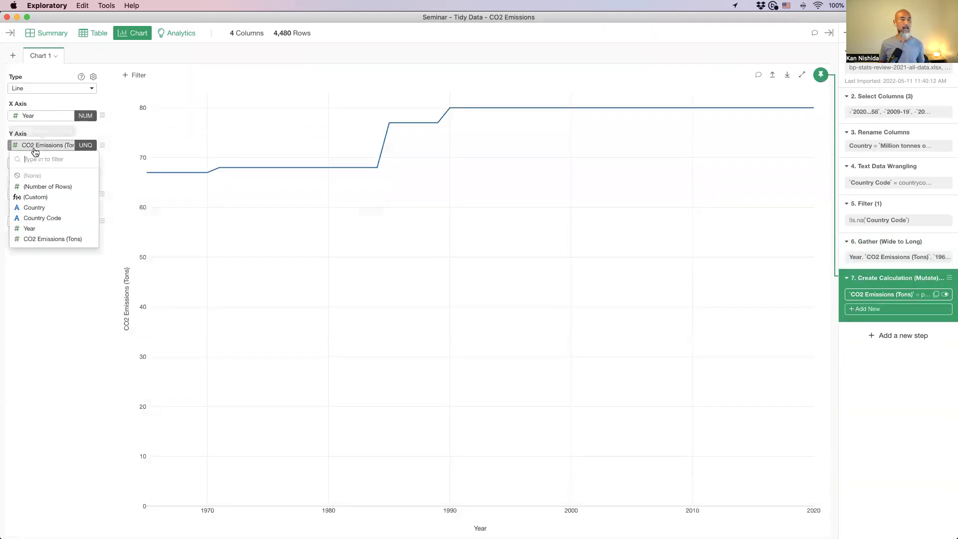
click(36, 149)
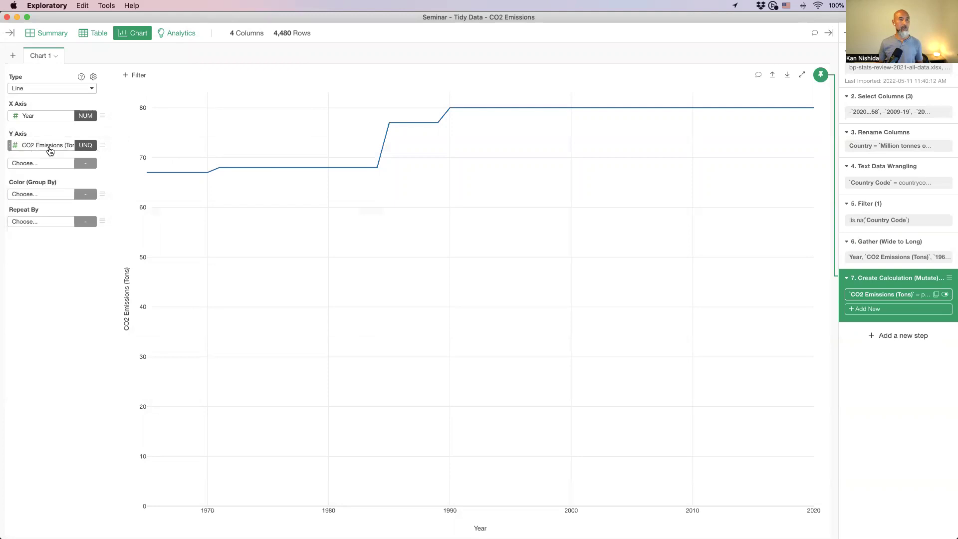
click(87, 148)
click(106, 170)
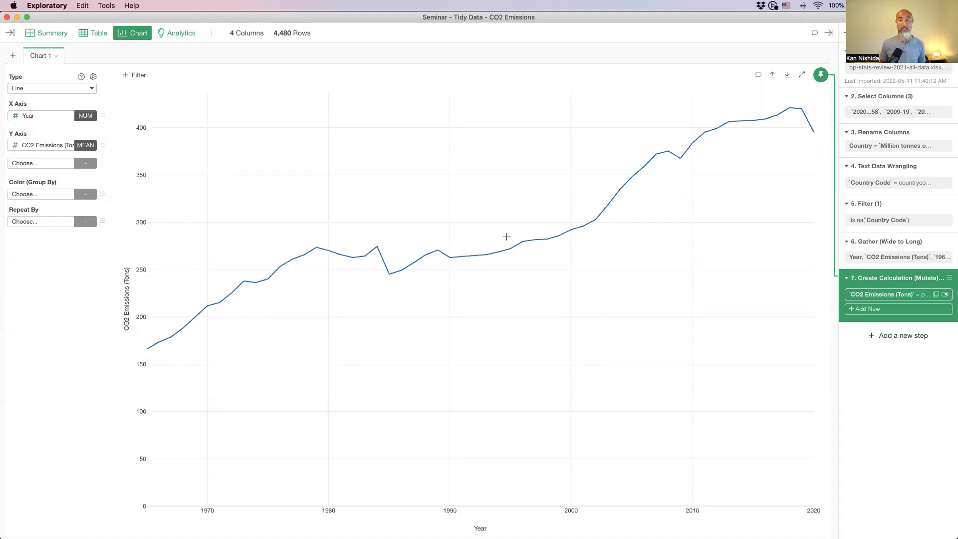
mouse_move(548, 235)
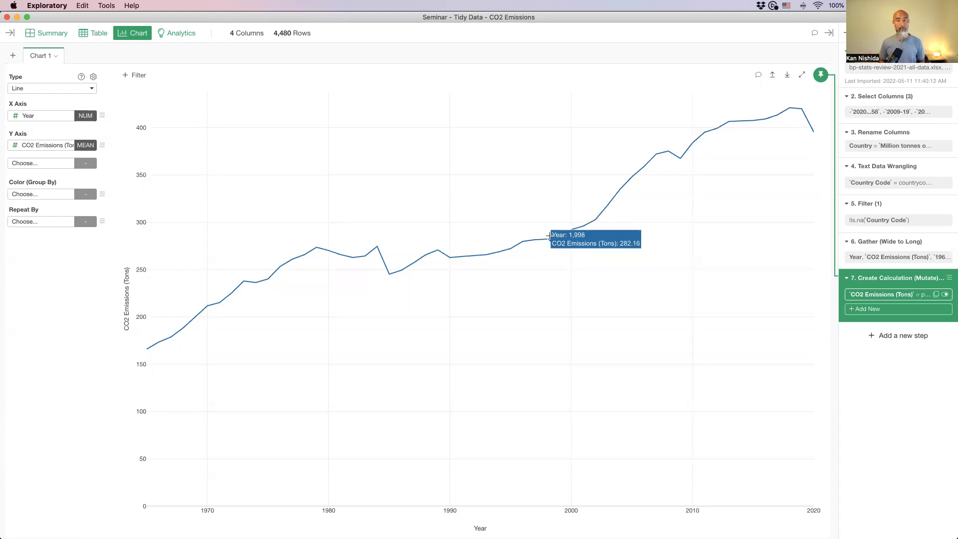
Aggregate CO2 Emissions (Tons) on the Y axis by Sum (Total) and color the lines by Country
click(86, 145)
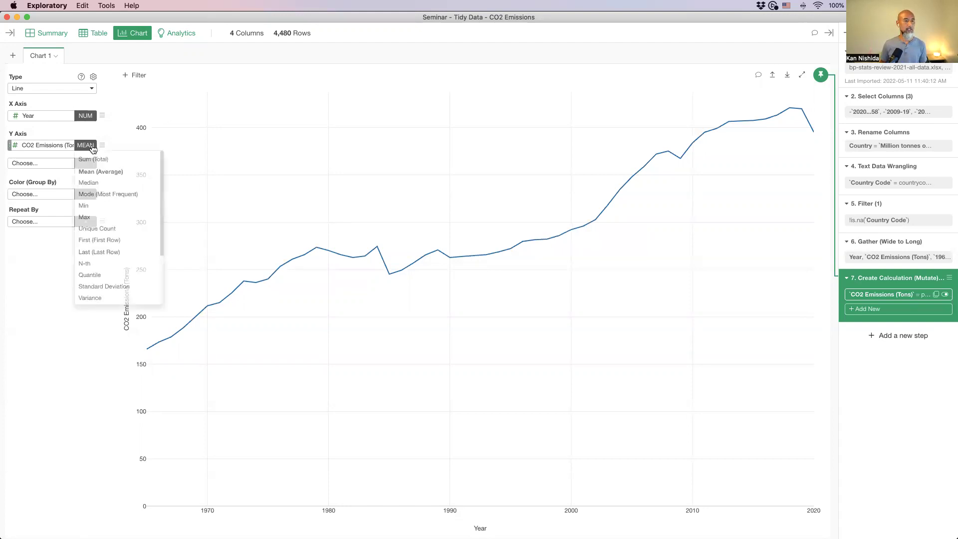
click(93, 159)
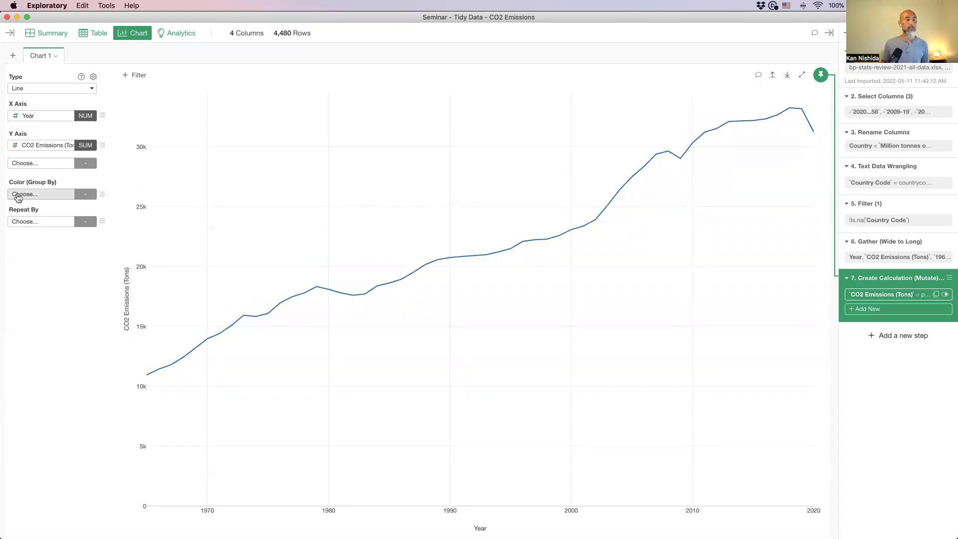
click(51, 198)
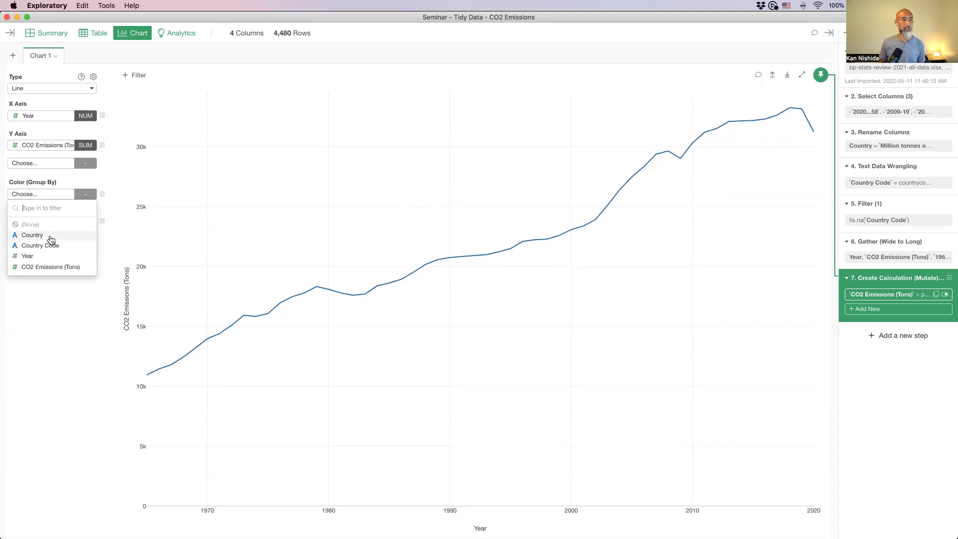
click(32, 235)
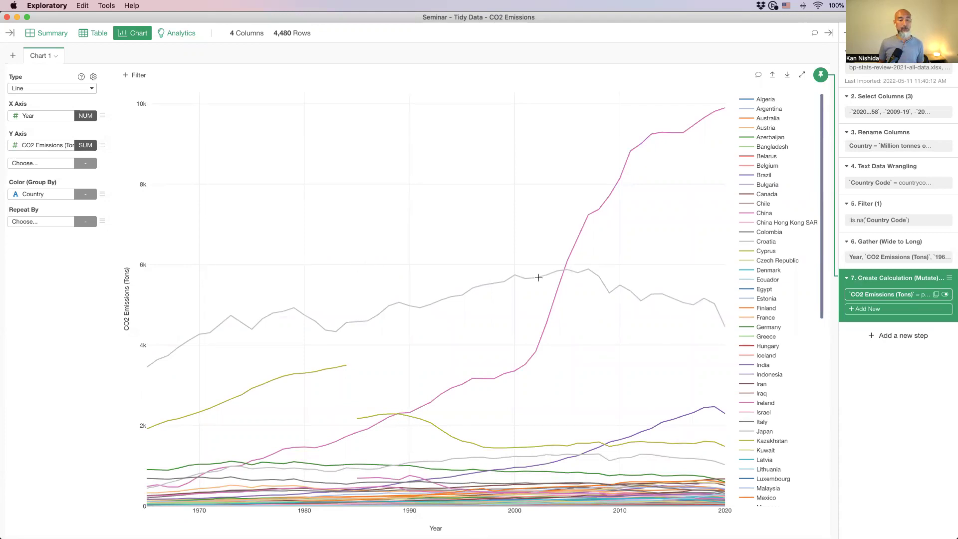
Examine the yearly CO2 emission values along the China, US and India lines
mouse_move(585, 215)
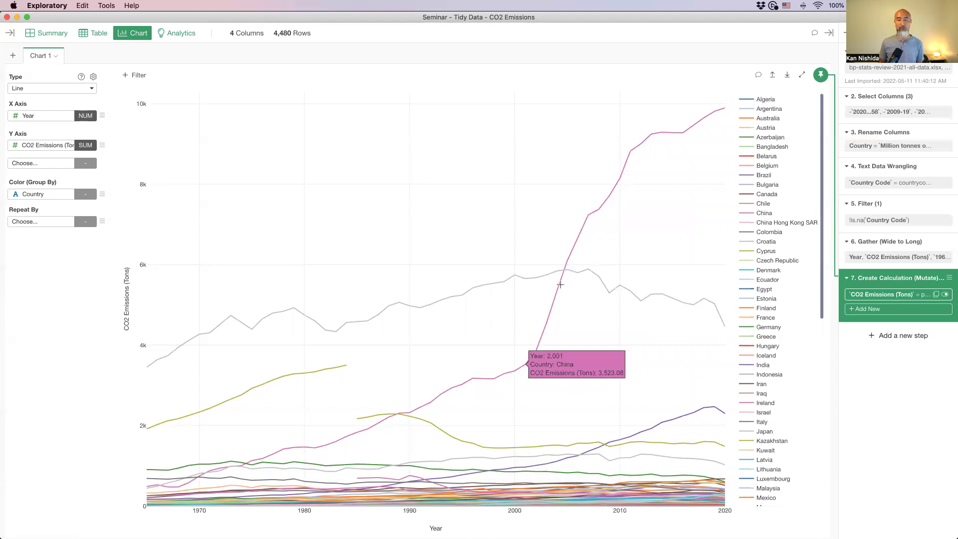
mouse_move(562, 272)
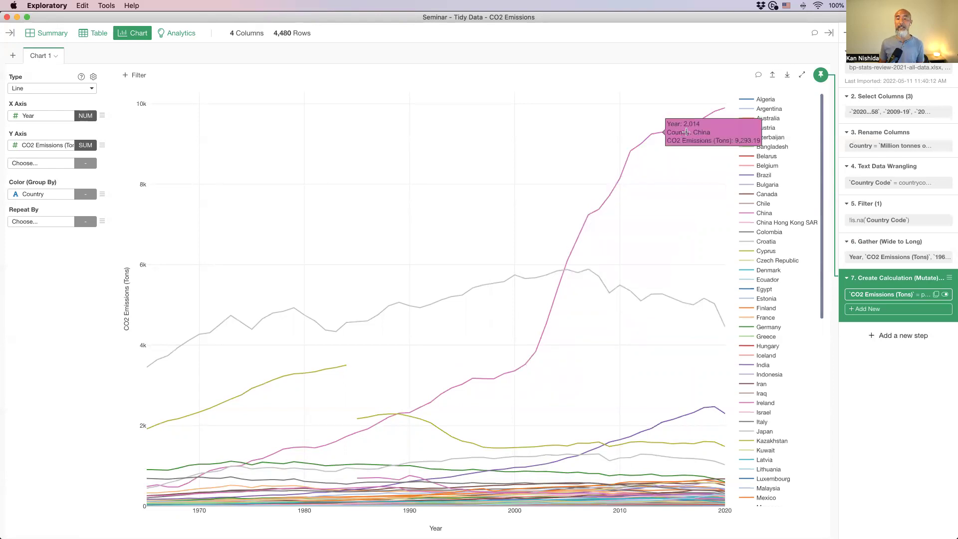
mouse_move(709, 116)
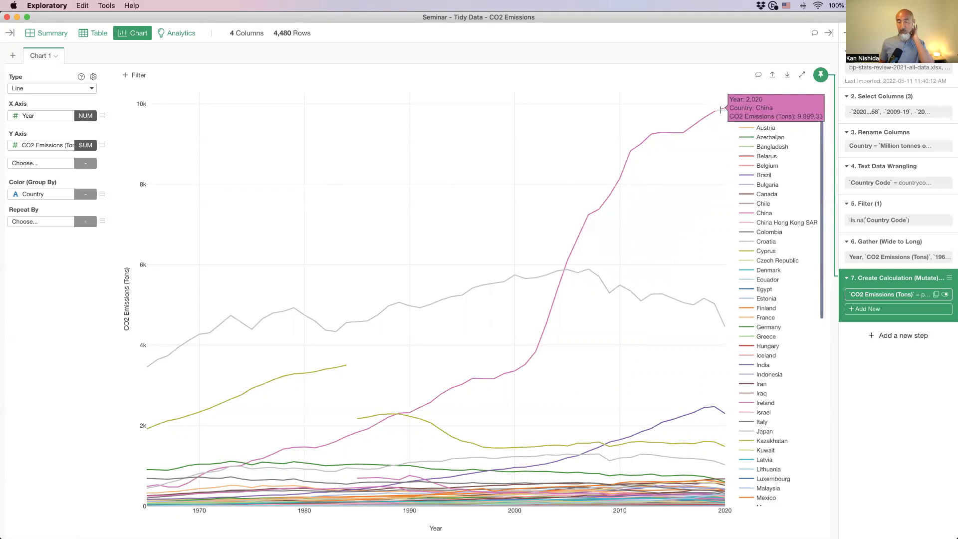
mouse_move(652, 294)
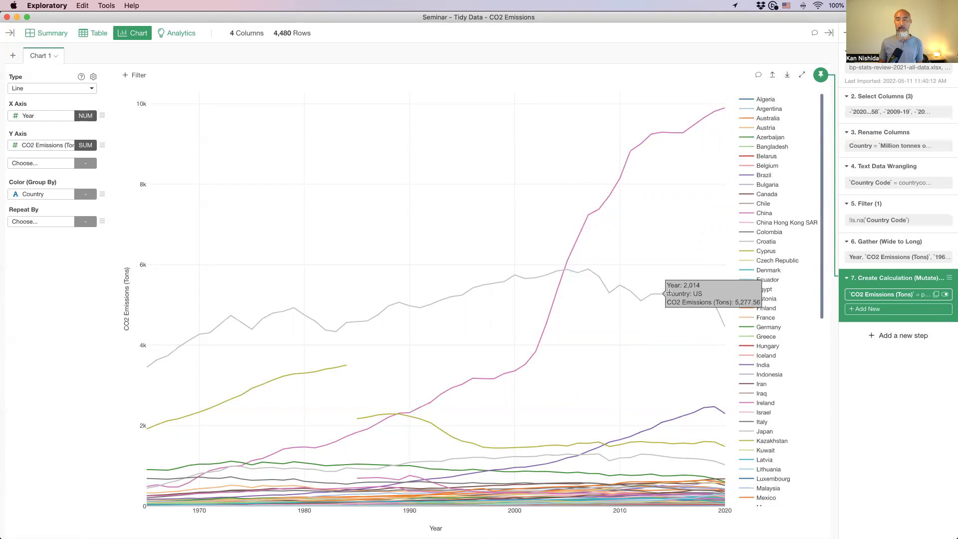
mouse_move(620, 437)
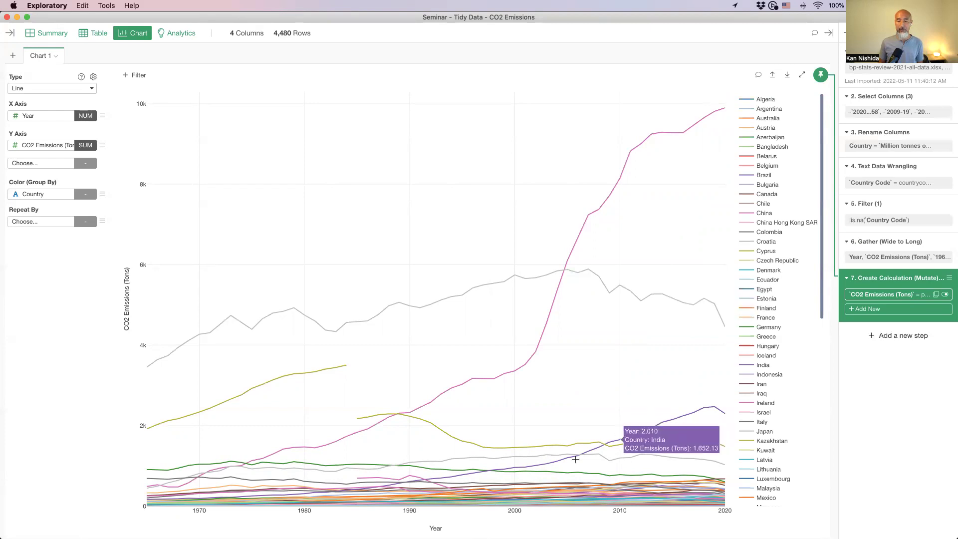
mouse_move(702, 411)
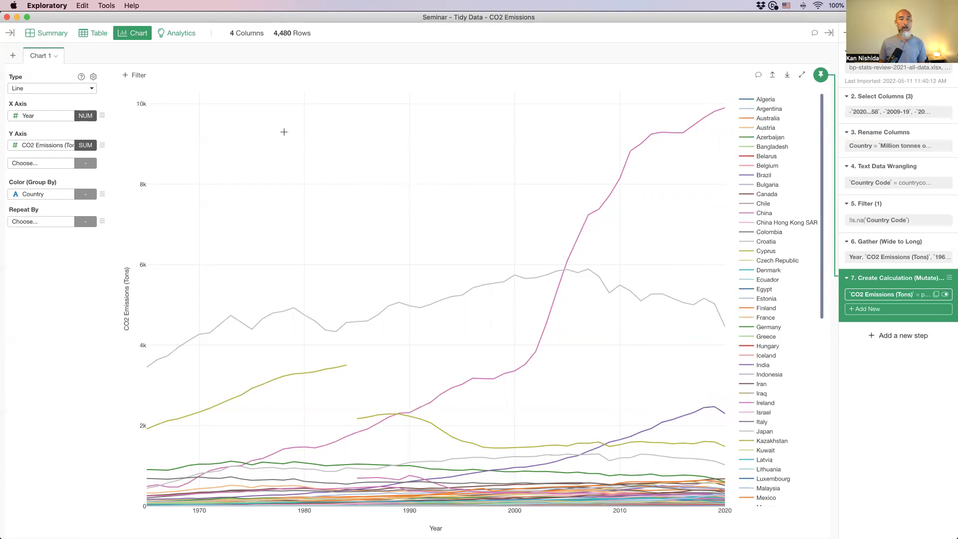
Switch to Keynote and start the slideshow from the "From Wide to Long" slide
key(super+Tab)
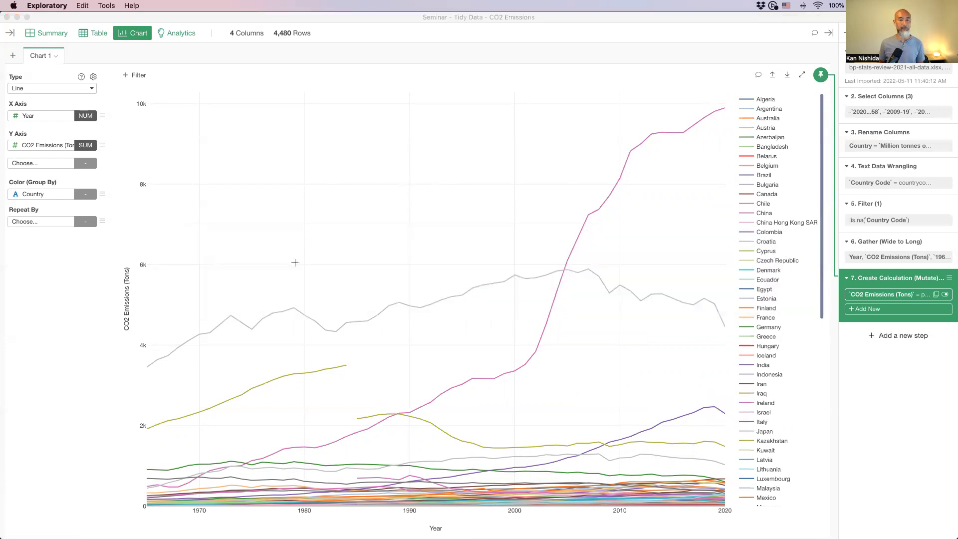
click(61, 271)
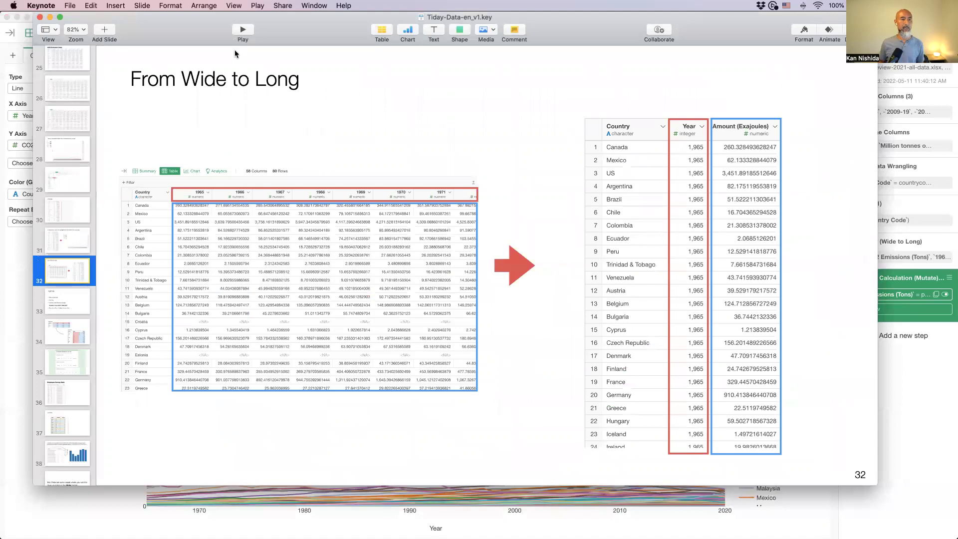
click(243, 32)
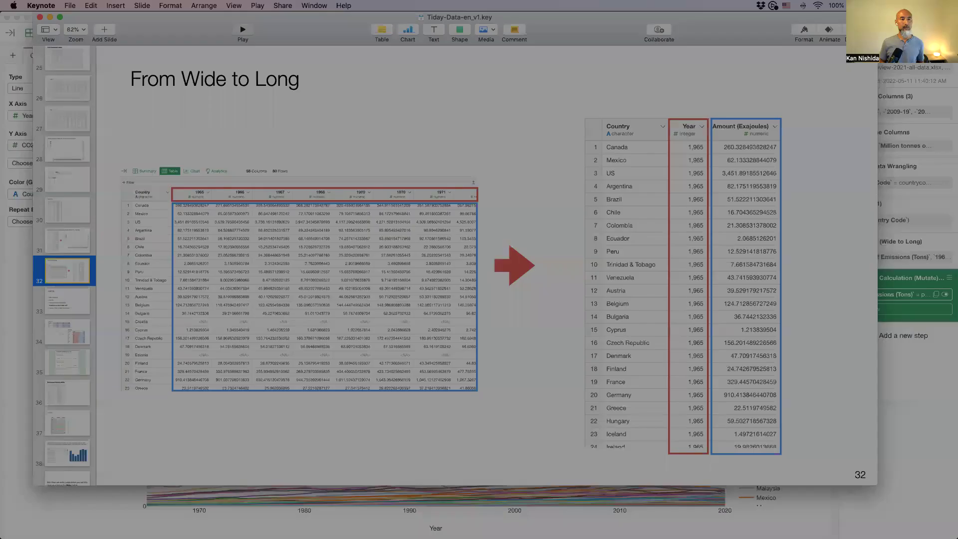
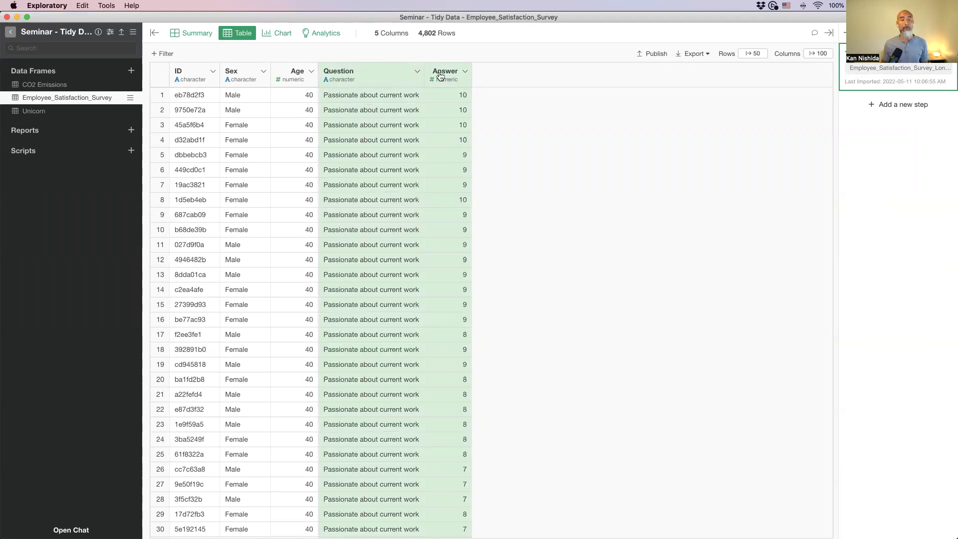
Spread the Employee_Satisfaction_Survey data from long to wide, with Question as the key column and Answer as the value column
click(466, 72)
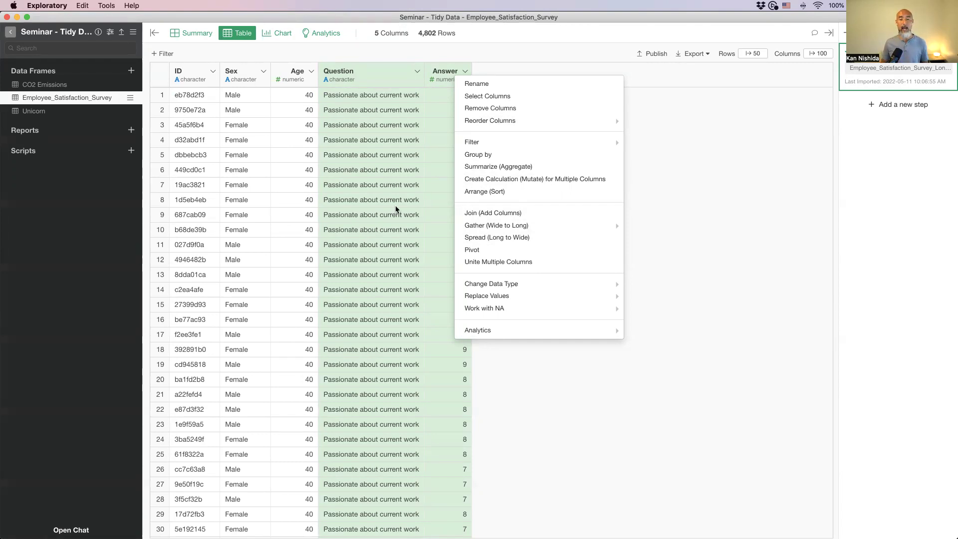
click(489, 238)
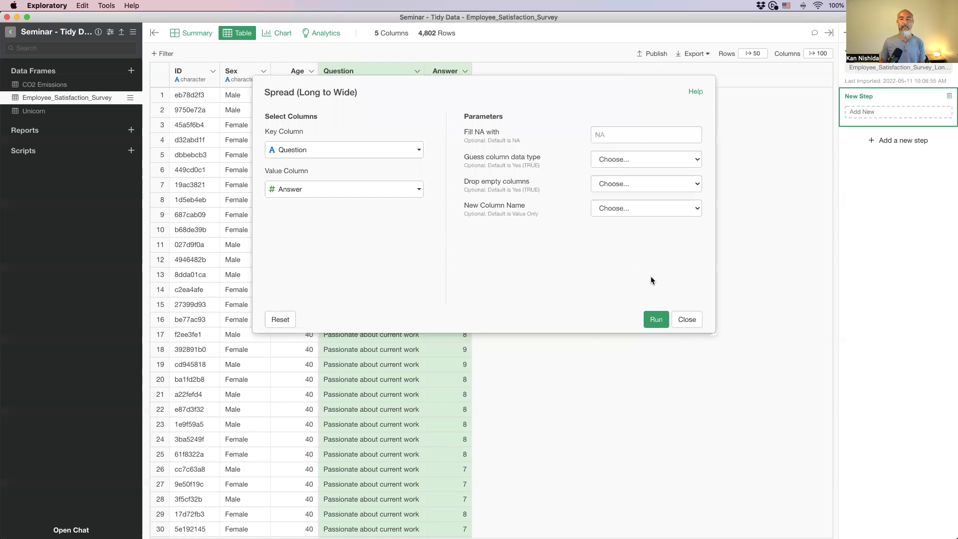
click(647, 324)
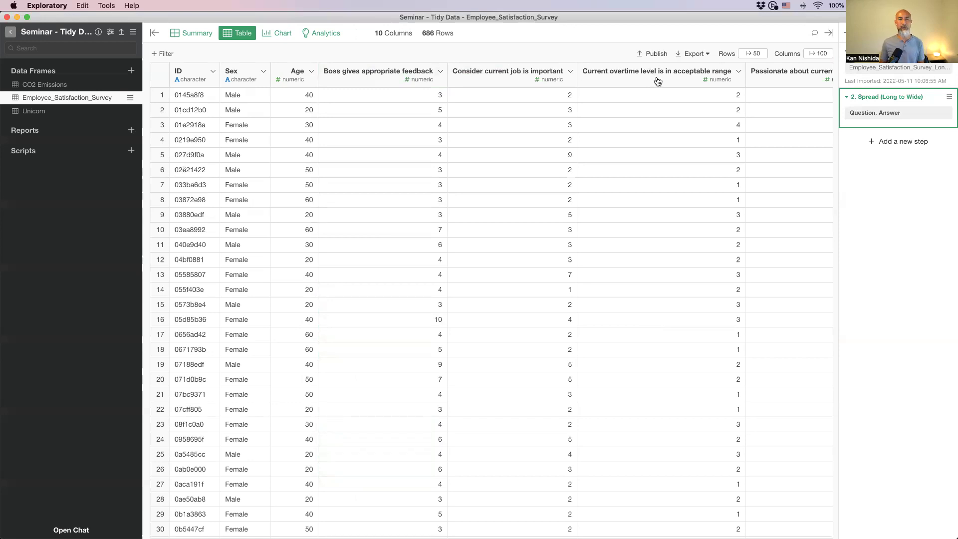
scroll(653, 77, right, 8)
scroll(658, 81, left, 10)
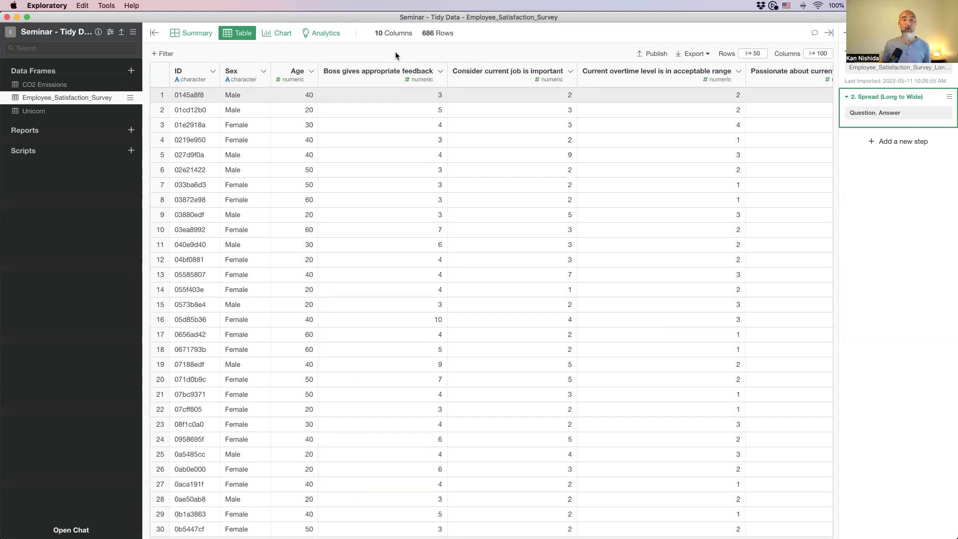
Build a Scatter (No Aggregation) chart with "Passionate about current work" on the X axis and "Consider current job is important" on the Y axis
click(275, 31)
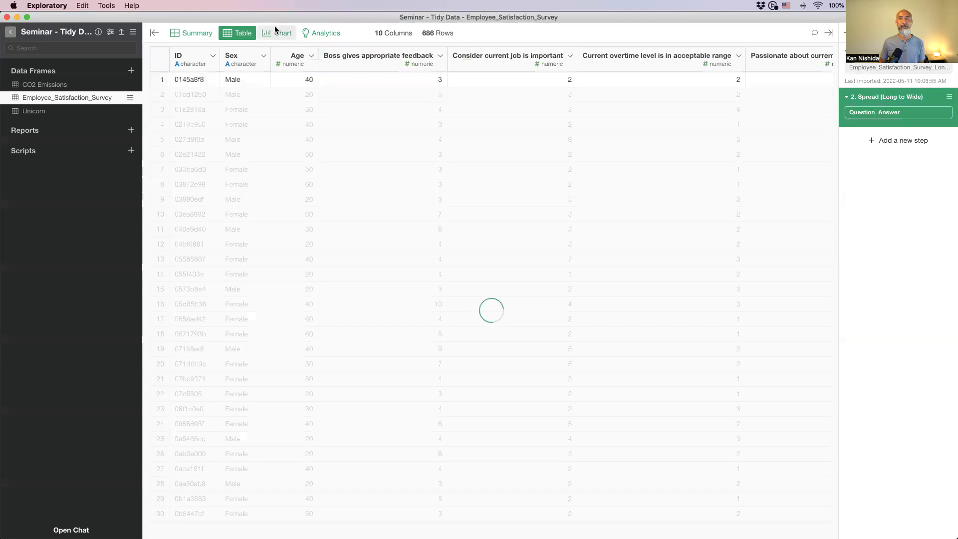
click(185, 88)
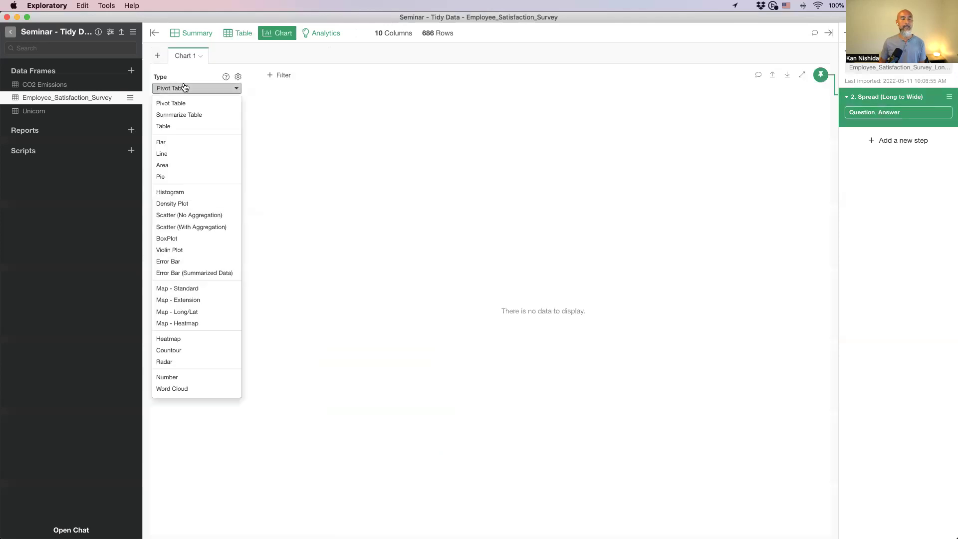
click(193, 215)
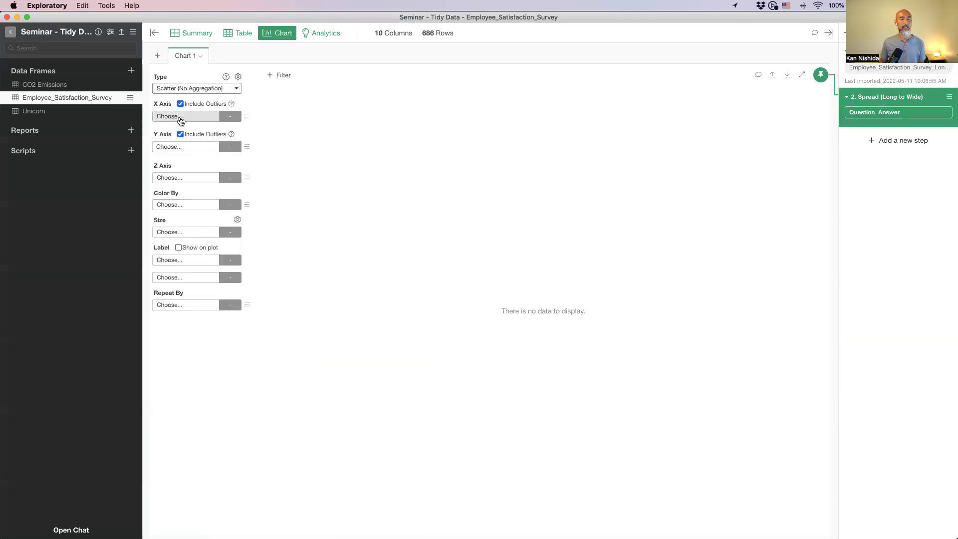
click(180, 116)
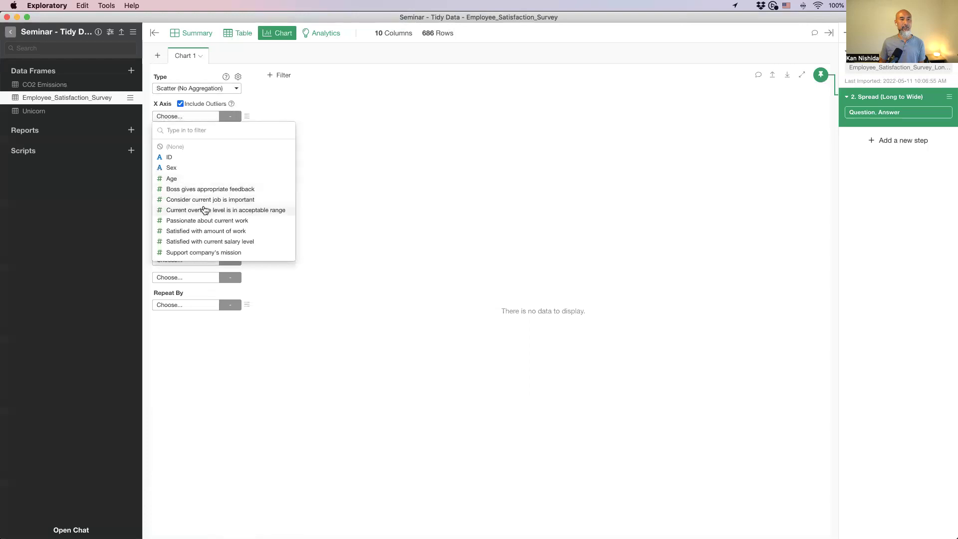
click(207, 222)
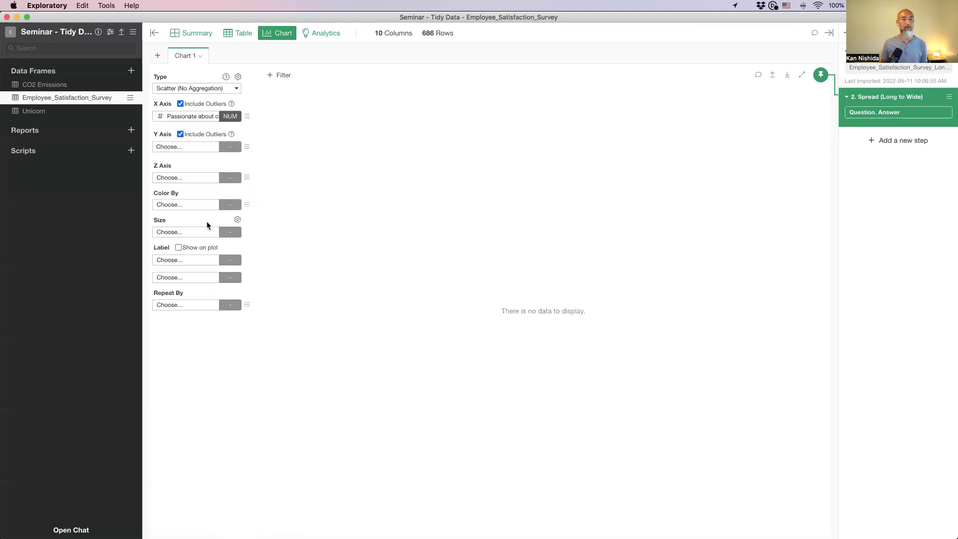
click(185, 146)
click(208, 232)
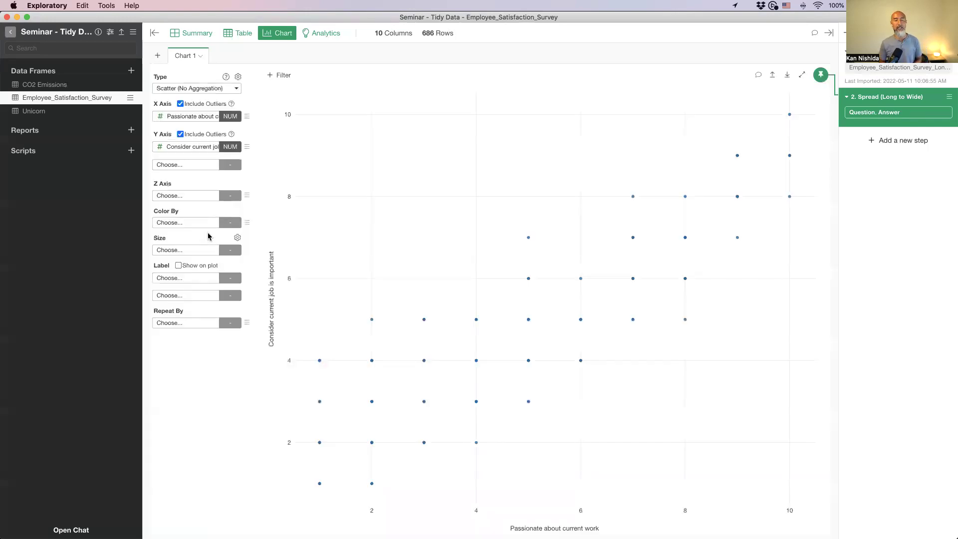
mouse_move(527, 234)
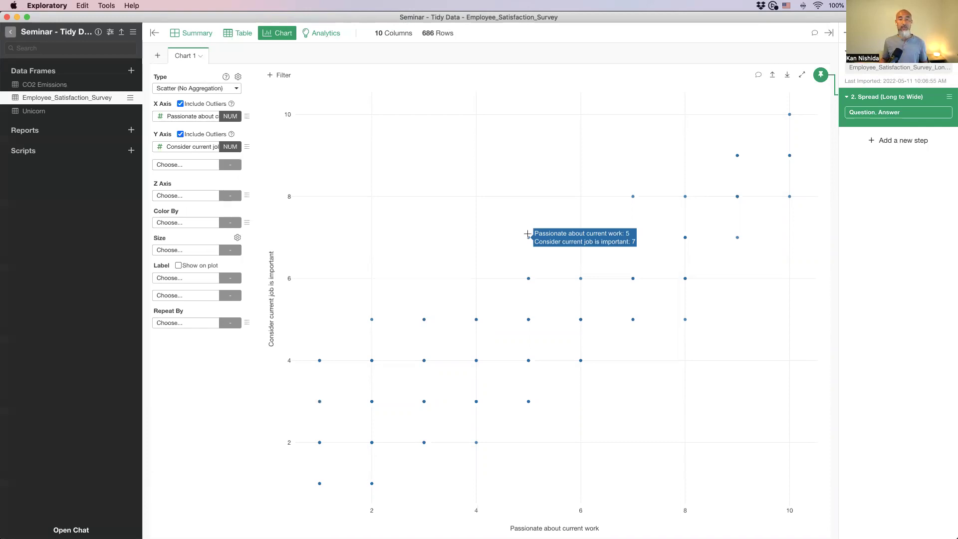
mouse_move(686, 195)
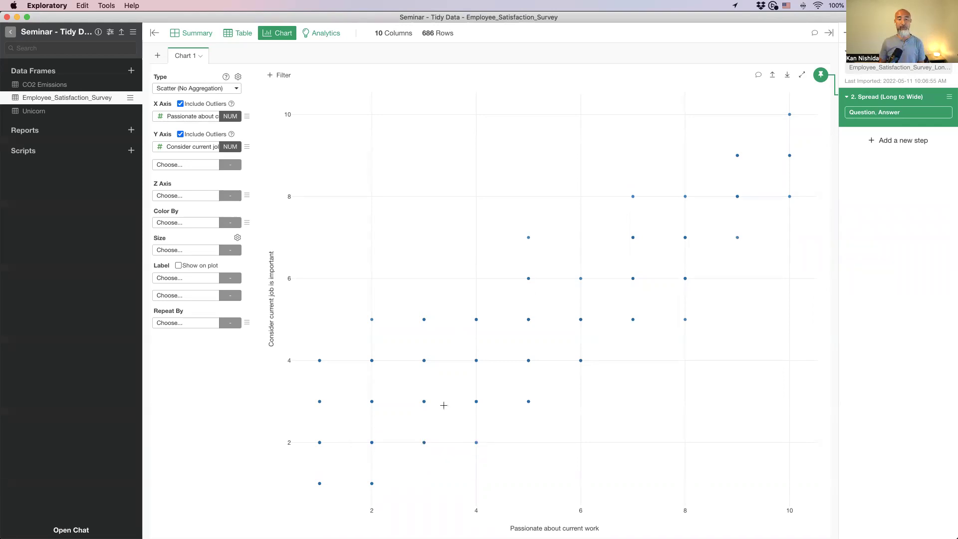
Add a Linear Regression trend line to the scatter chart's Y axis variable
click(248, 146)
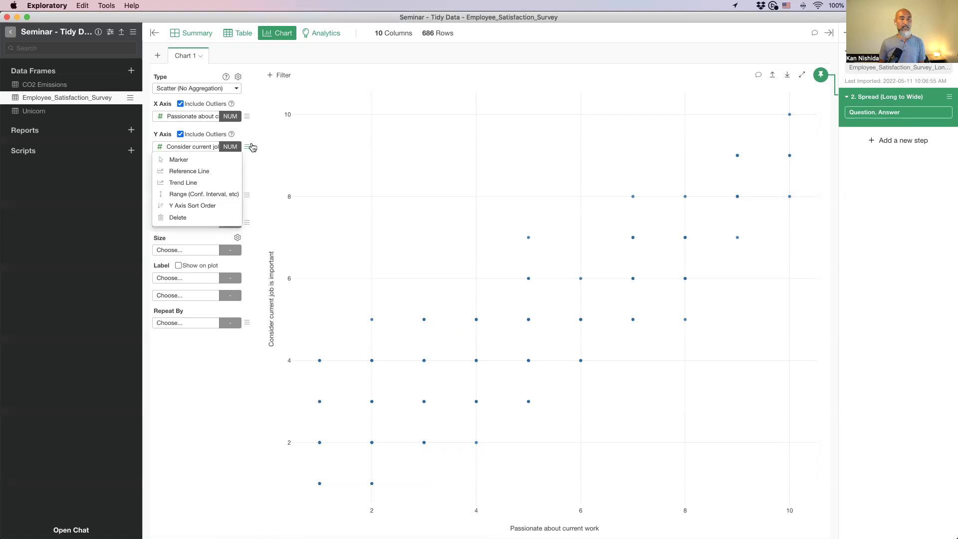
click(205, 183)
click(197, 190)
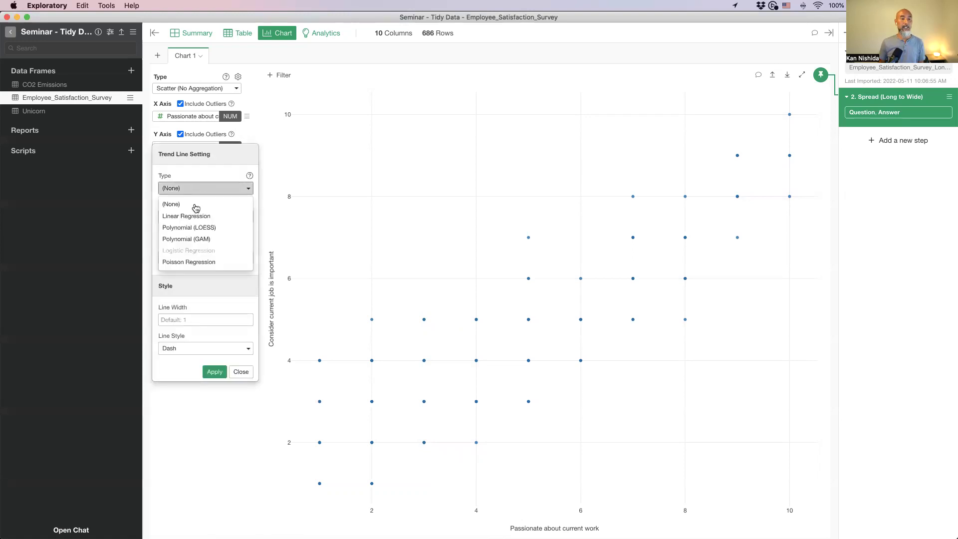
click(195, 220)
click(212, 375)
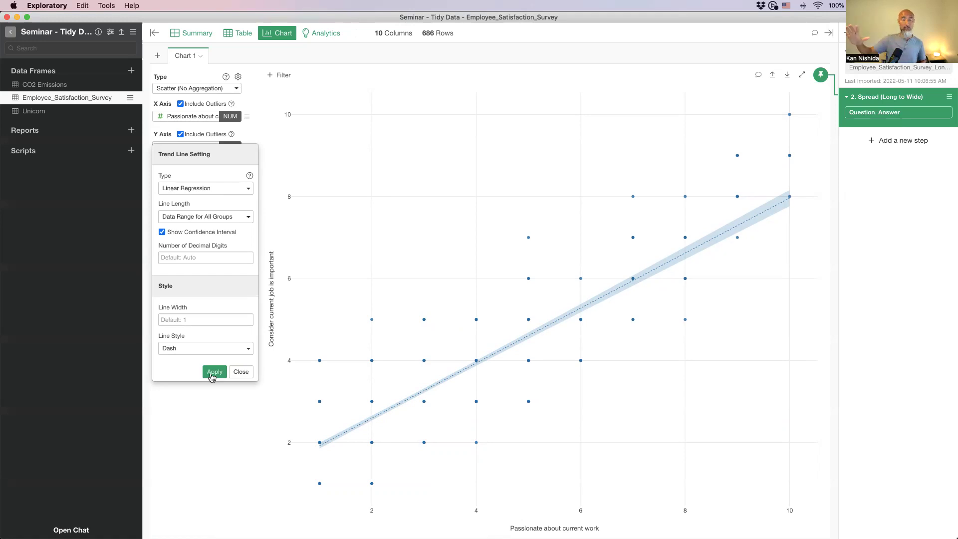
click(241, 373)
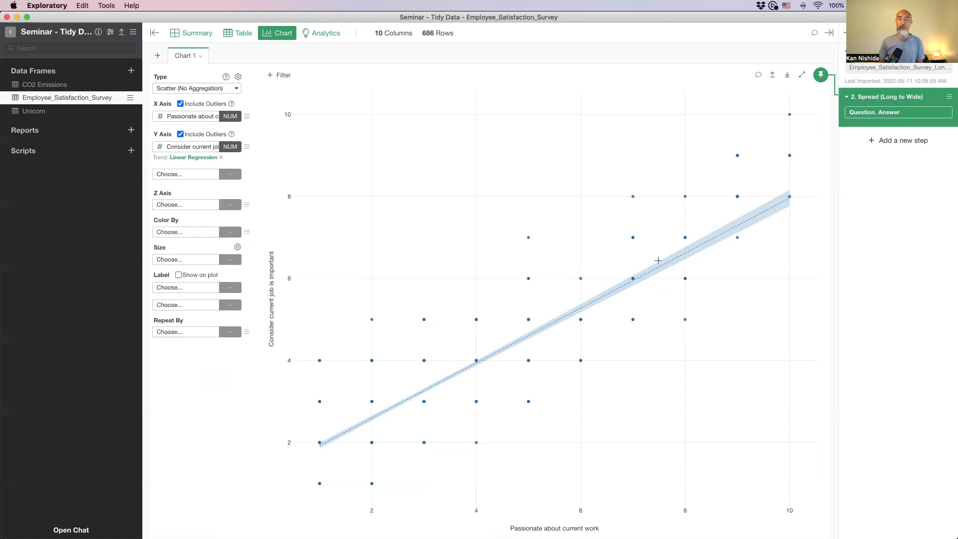
mouse_move(660, 266)
Switch to Keynote and show the slide about investigating every combination of survey questions
key(super+Tab)
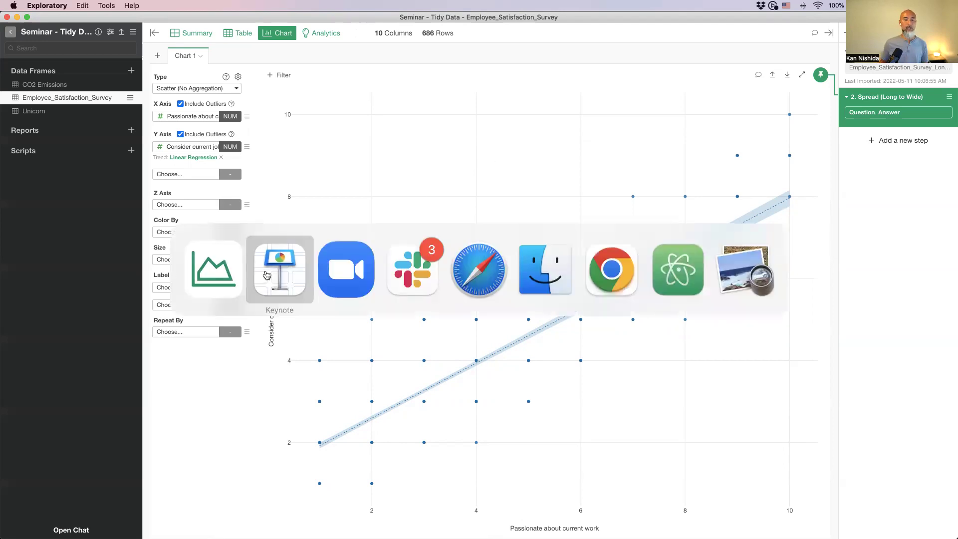
click(267, 275)
scroll(74, 355, down, 5)
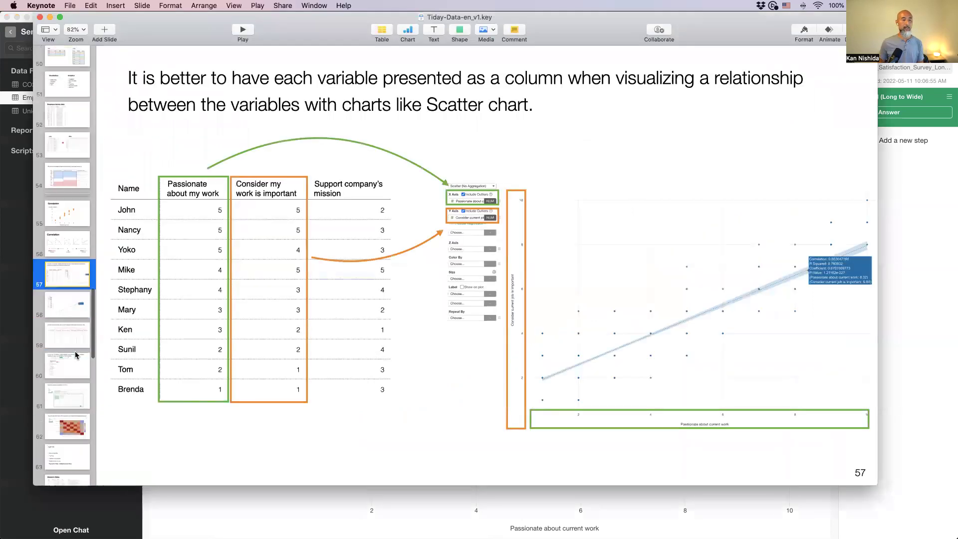
click(65, 322)
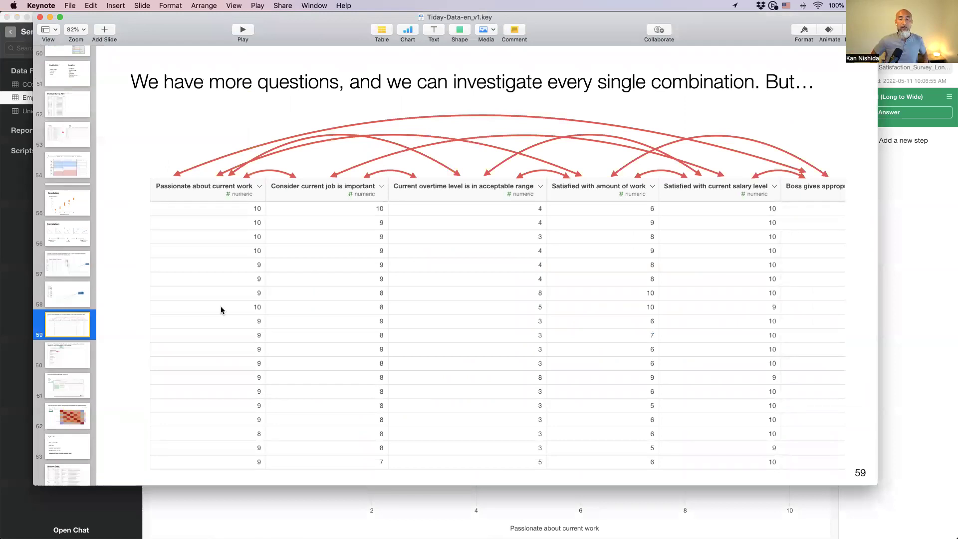
Return to Exploratory and check which columns are available for the scatter chart's X axis
key(super+Tab)
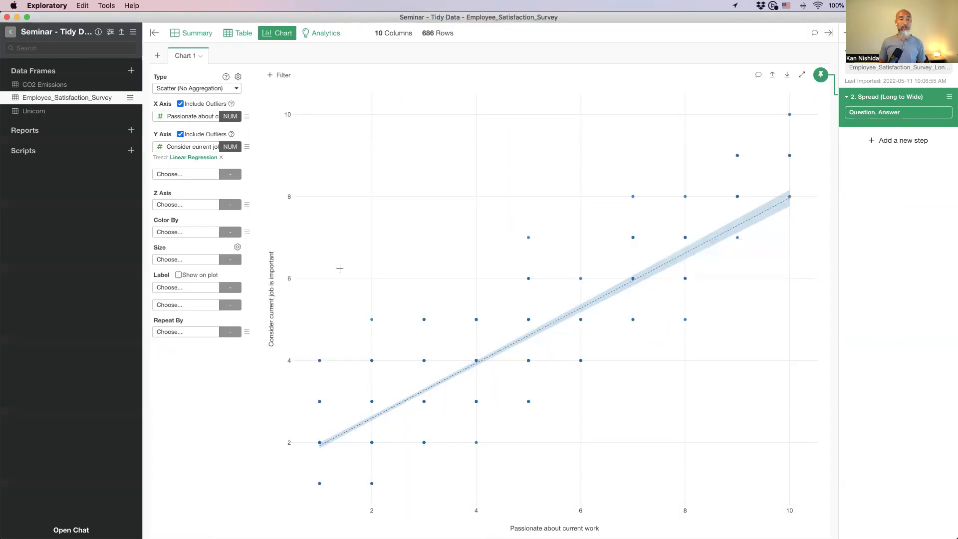
click(202, 118)
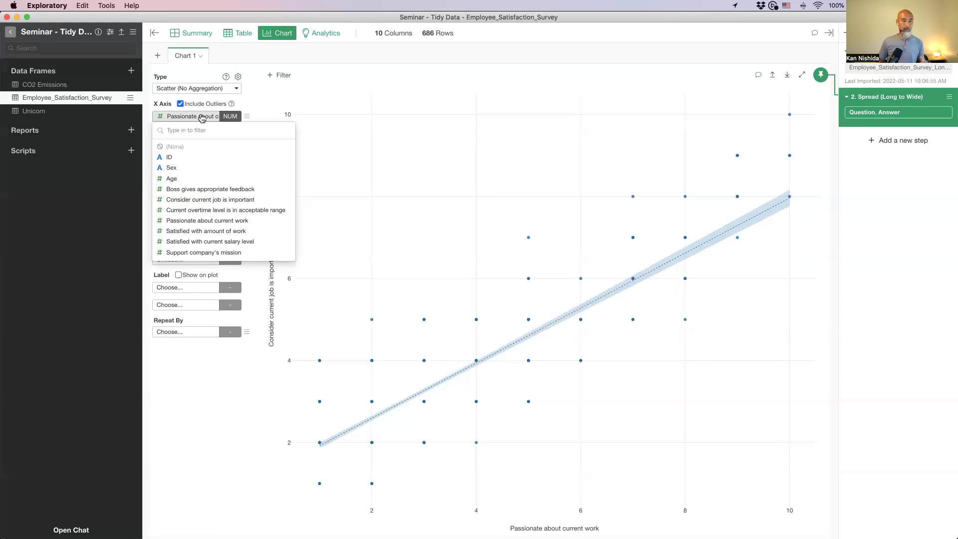
click(202, 118)
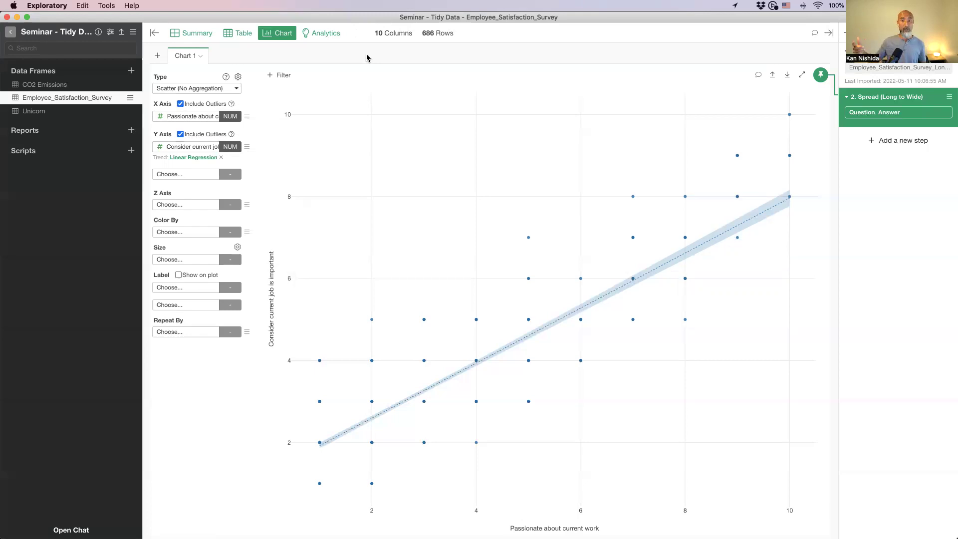
Run a Correlation analysis on the seven survey question columns, from "Boss gives appropriate feedback" through "Support company's mission"
click(320, 39)
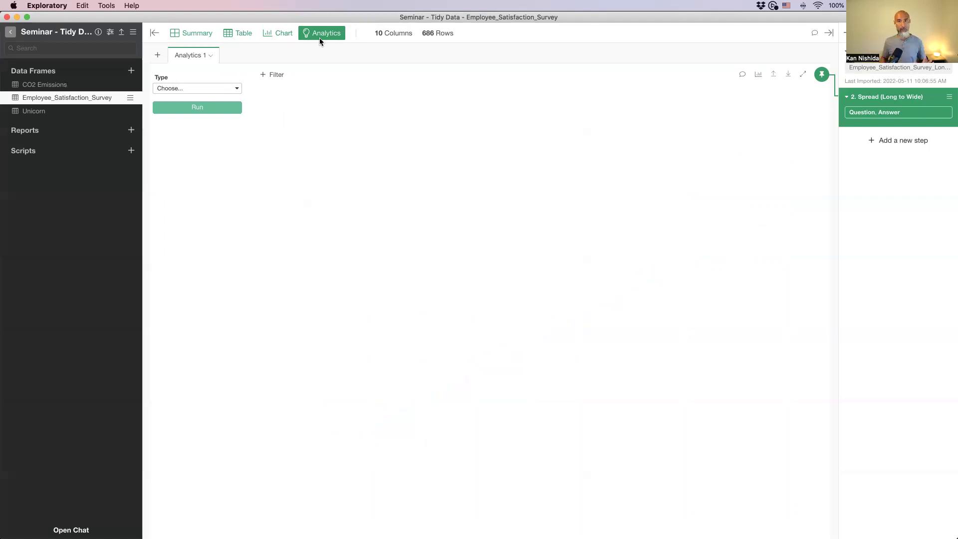
click(196, 91)
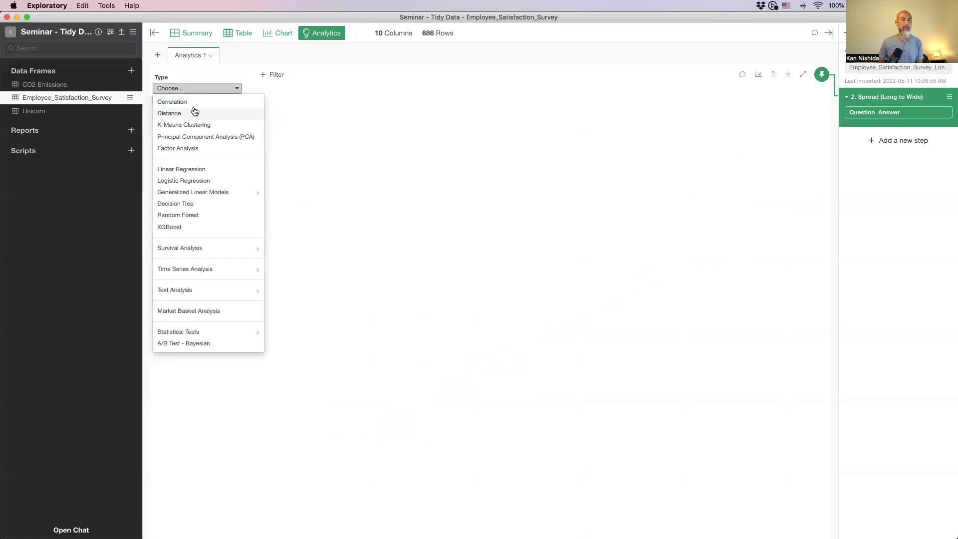
click(192, 102)
click(187, 120)
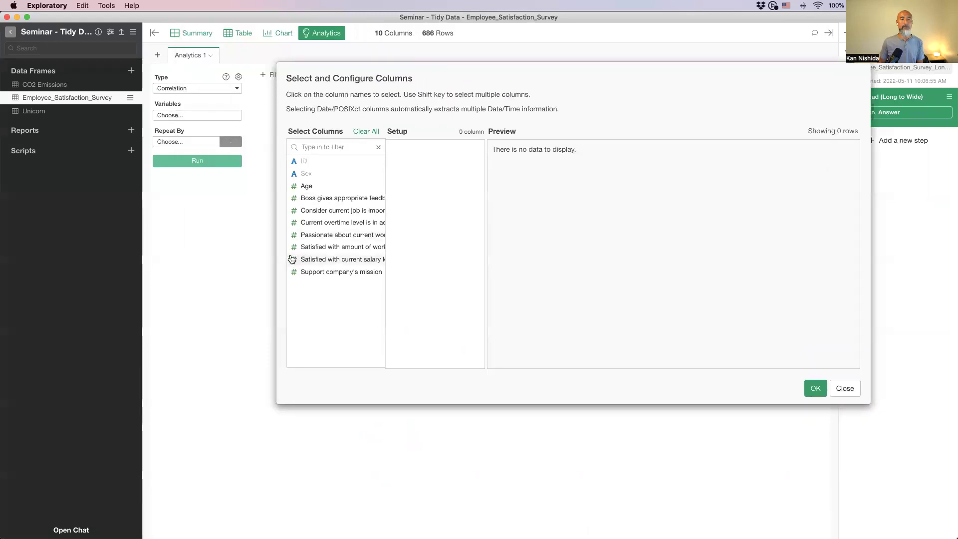
click(329, 205)
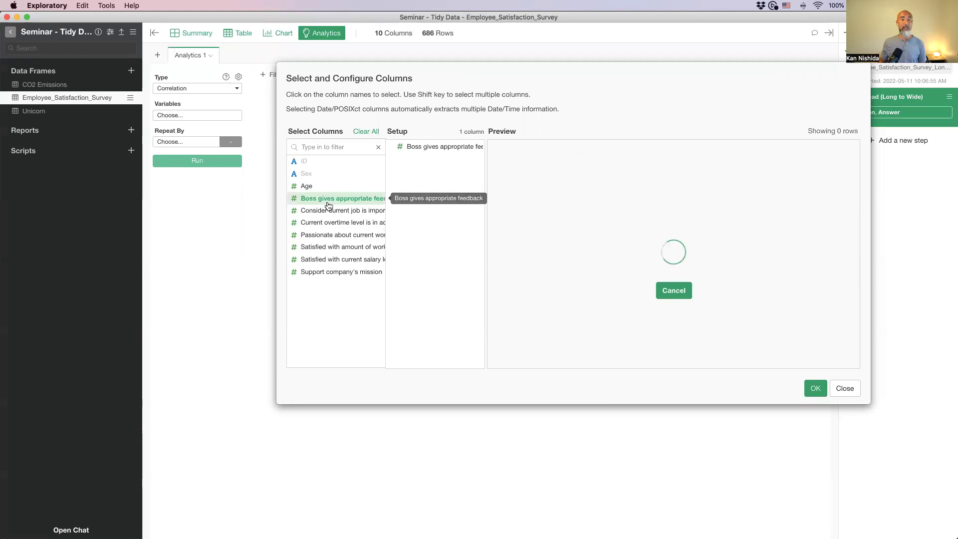
shift+click(336, 279)
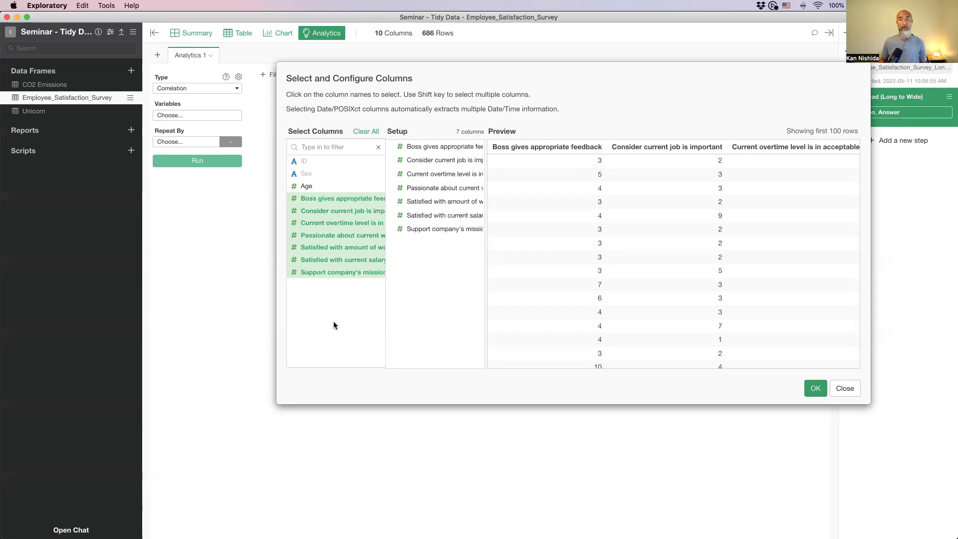
click(813, 388)
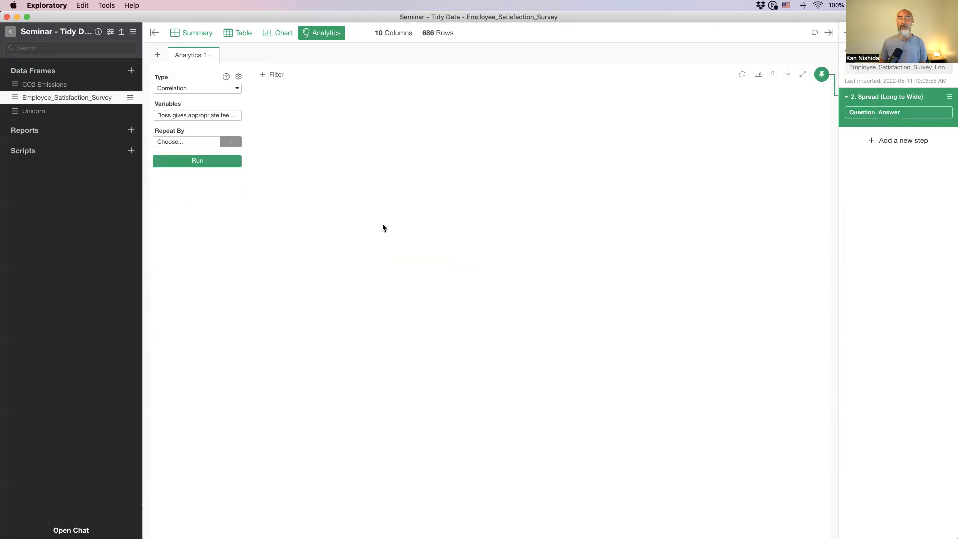
click(195, 164)
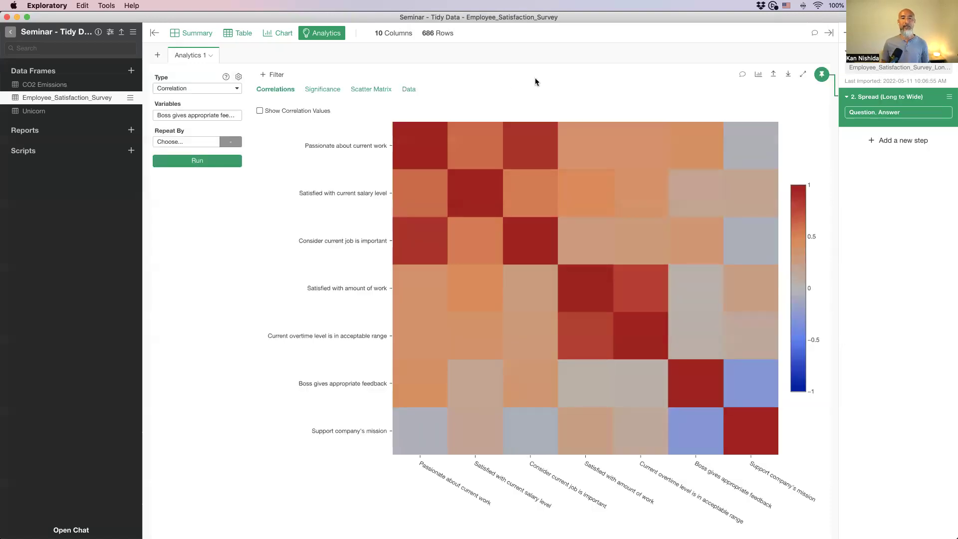
mouse_move(420, 241)
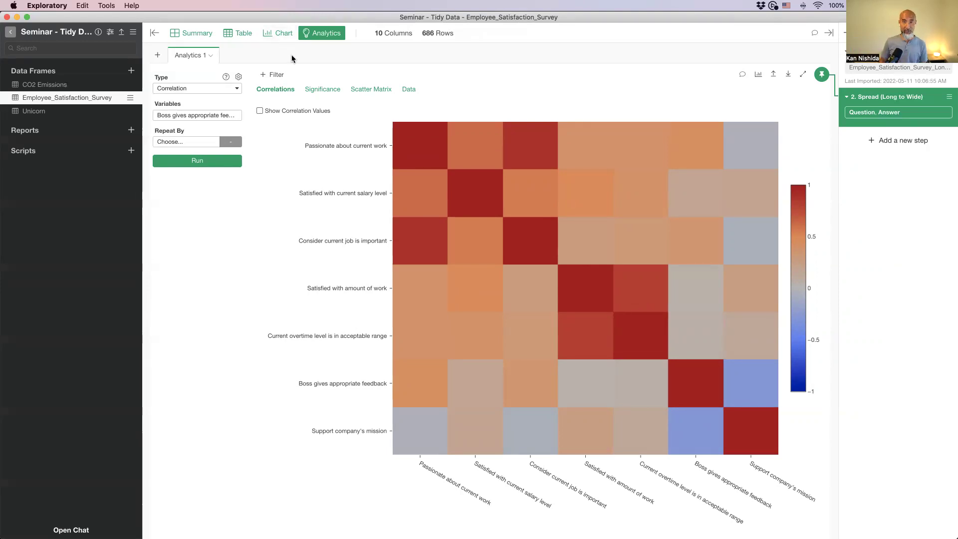
key(super+Tab)
key(super+shift+Tab)
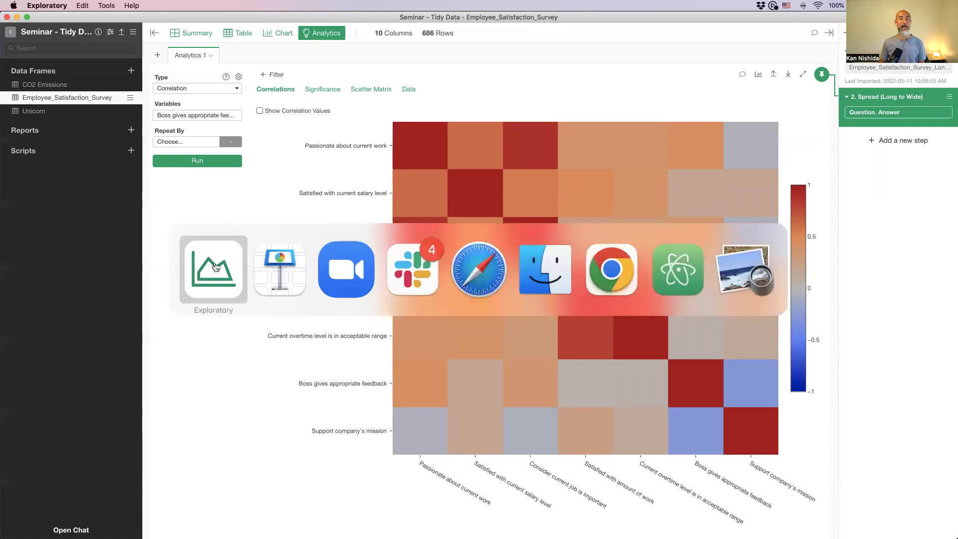
click(186, 89)
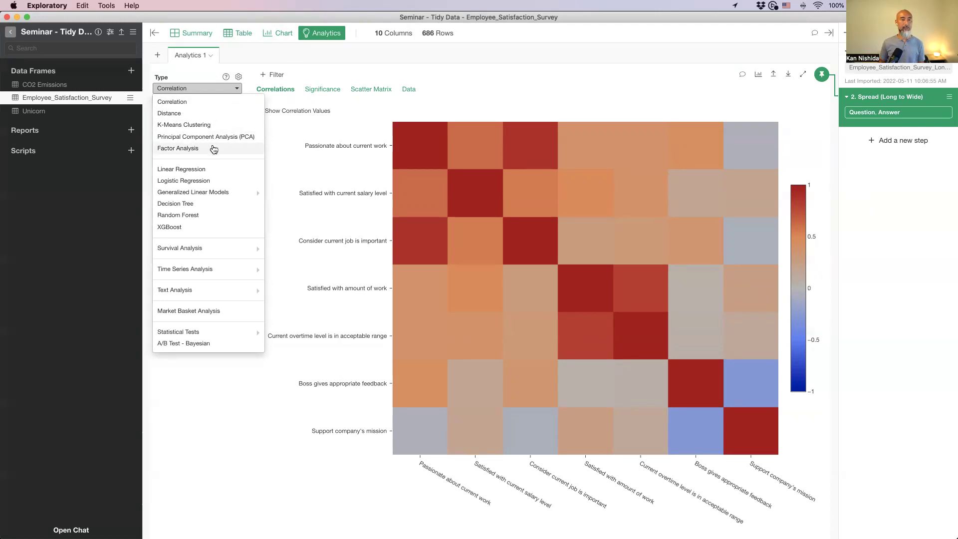
Switch to Keynote, start the slideshow from the Agenda slide emphasizing "Separate to Rows - Multiple Answers Data", and advance to the Unicorn Data slide
key(super+Tab)
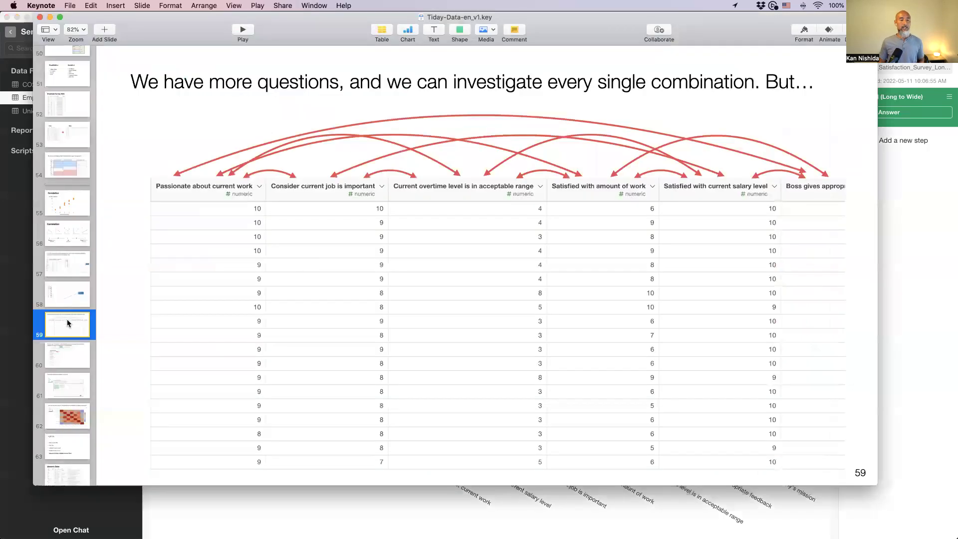
scroll(67, 320, down, 5)
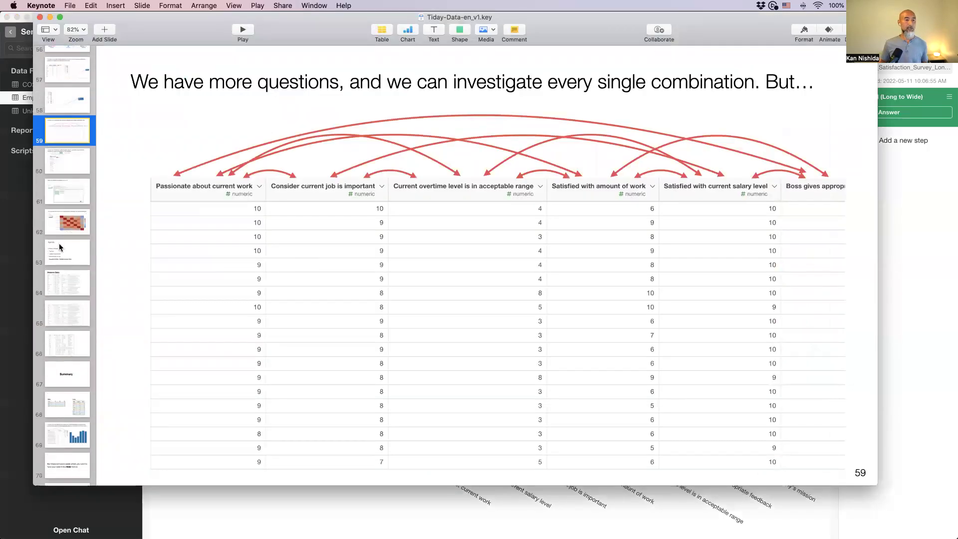
click(60, 247)
scroll(60, 247, down, 4)
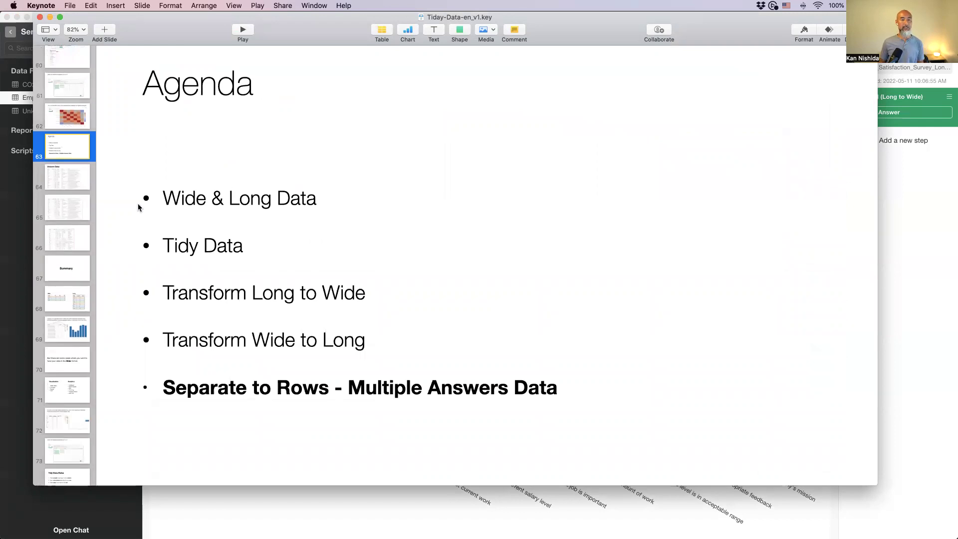
click(243, 31)
key(Right)
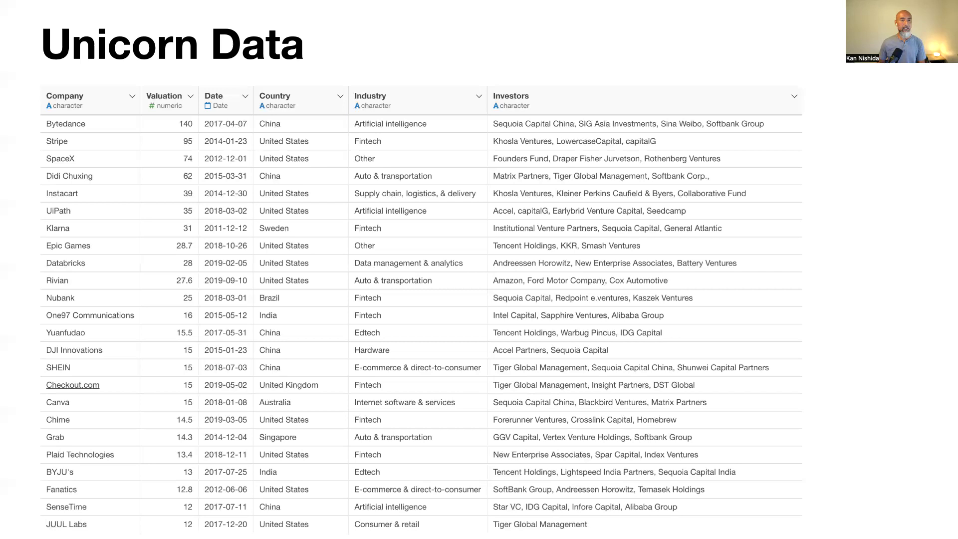
Present the slides highlighting the Investors column with combined values and with one investor per row, ending the slideshow
key(Right)
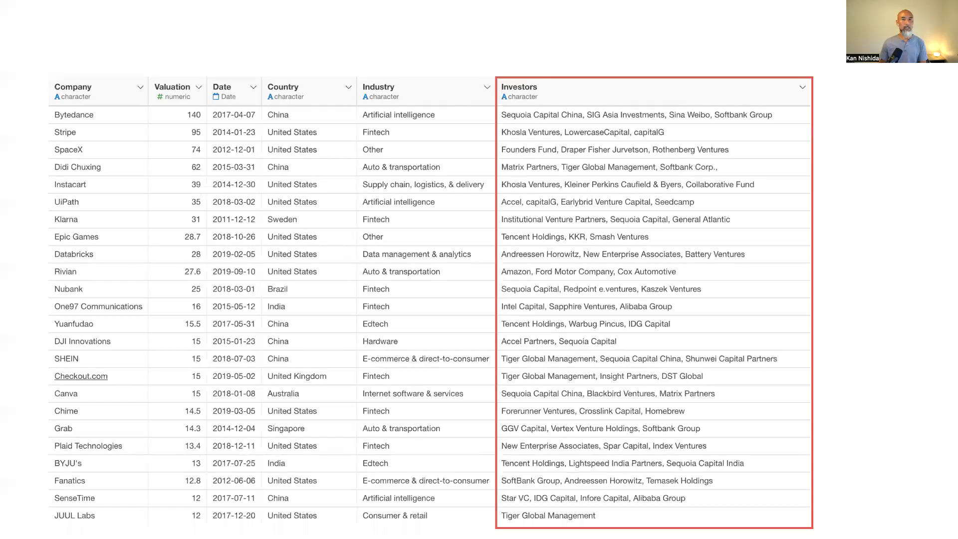
key(Escape)
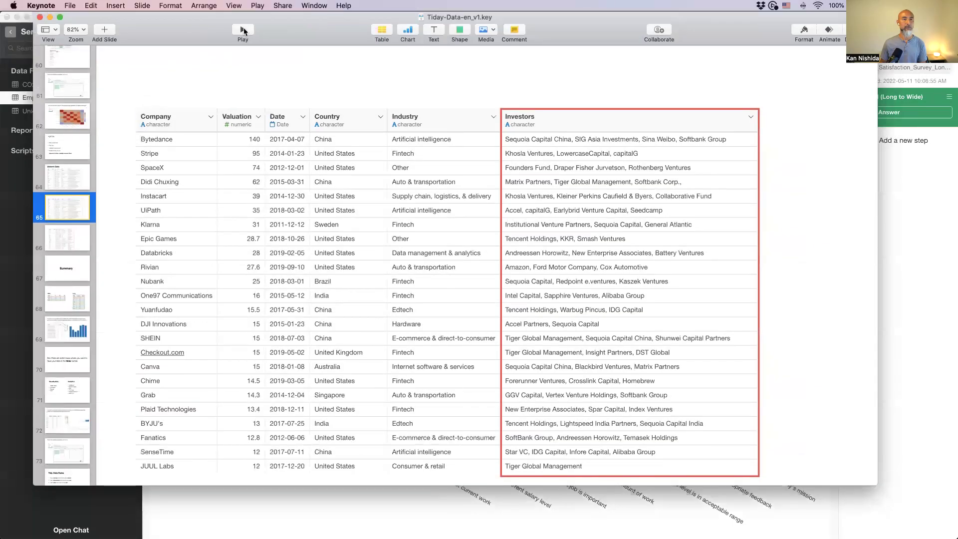
click(243, 31)
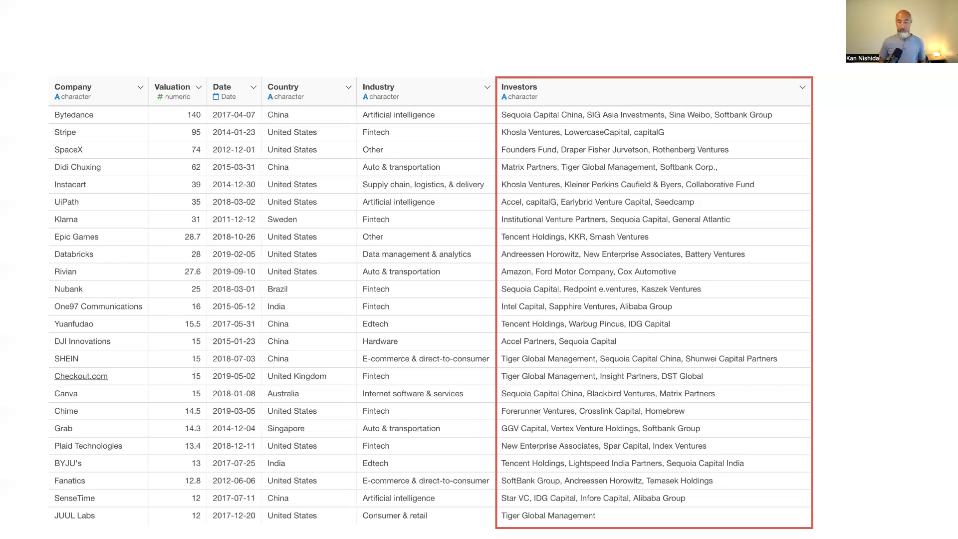
key(Right)
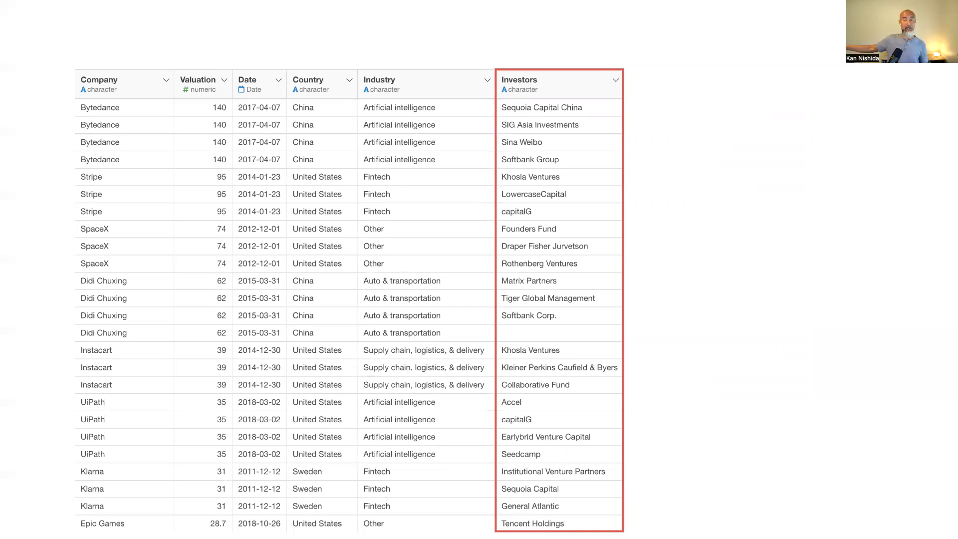
key(Escape)
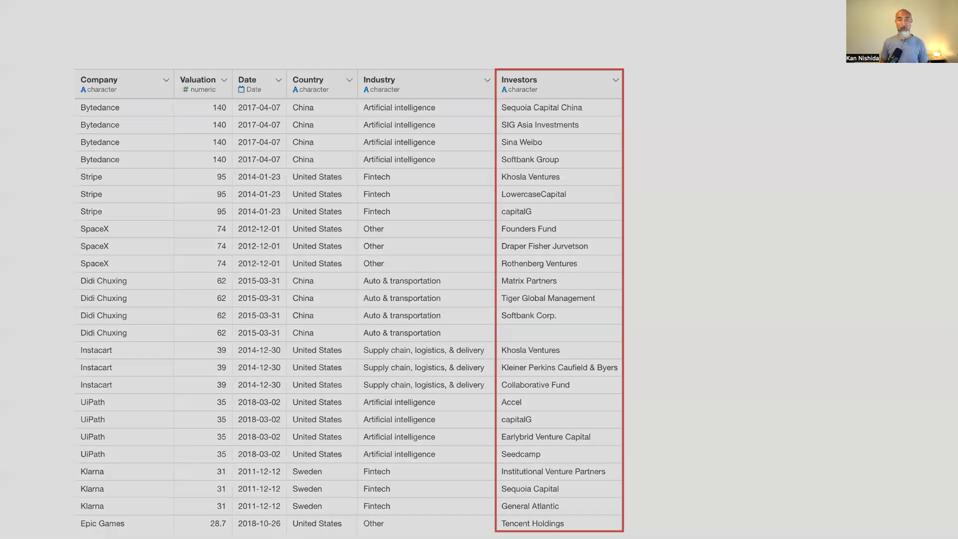
Switch to Exploratory, open the Unicorn data frame and look over its table columns through Select Investors
key(super+Tab)
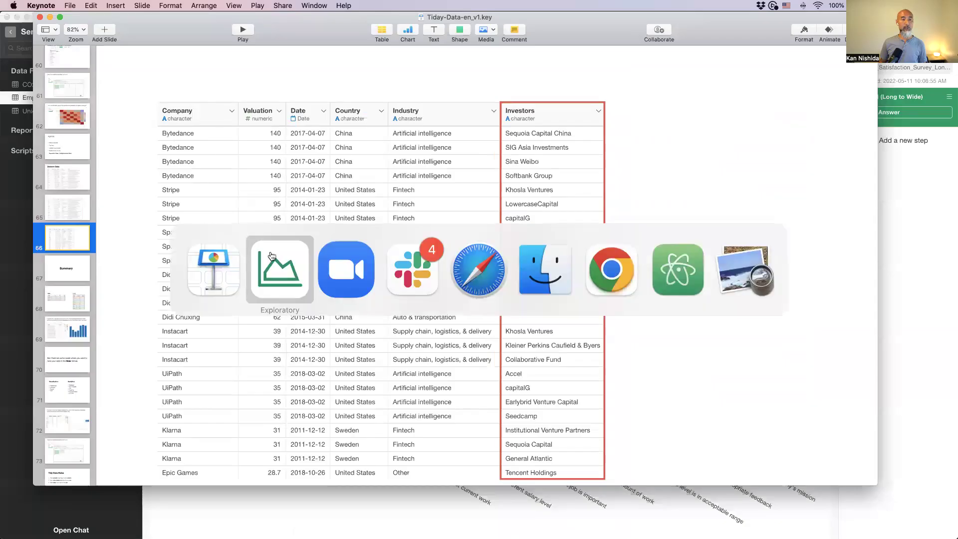
click(212, 76)
click(33, 110)
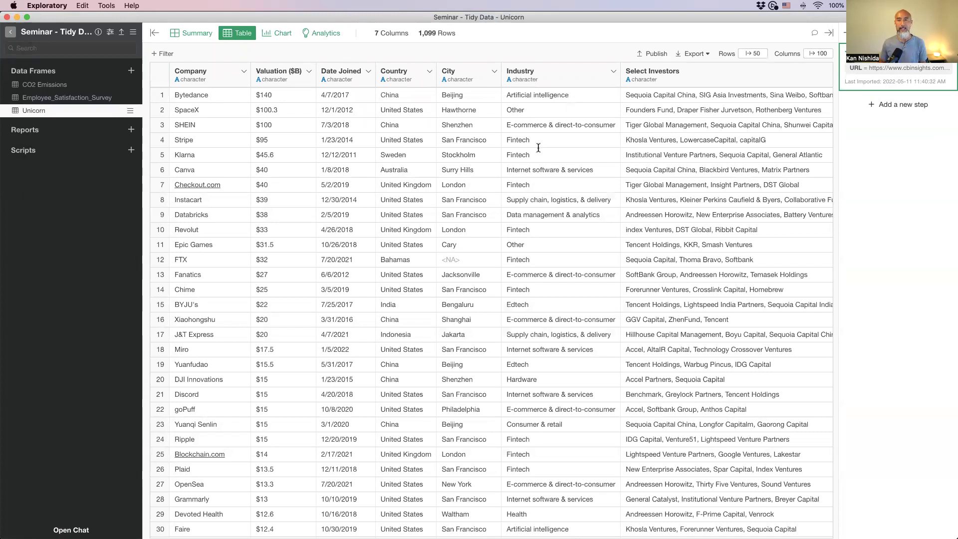
scroll(561, 156, right, 5)
scroll(561, 156, left, 5)
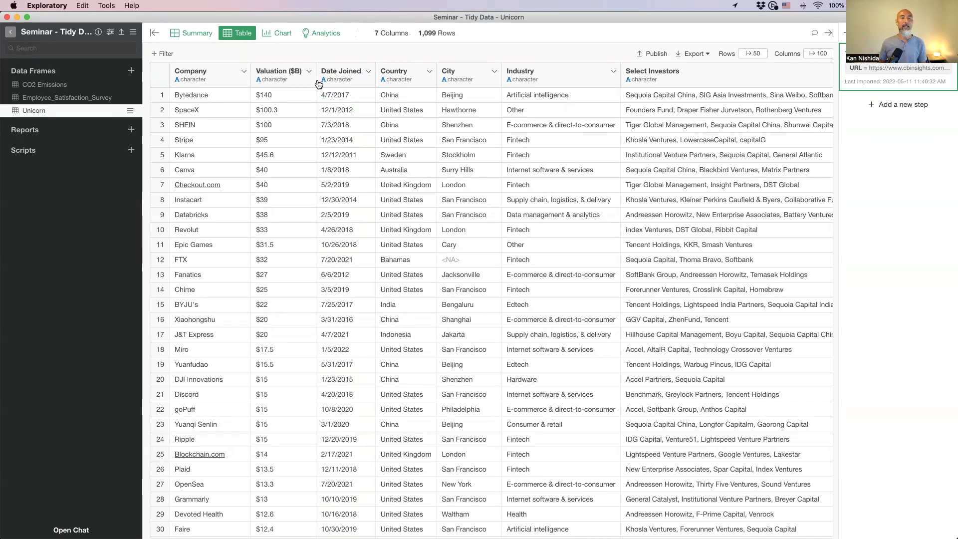
scroll(727, 160, right, 5)
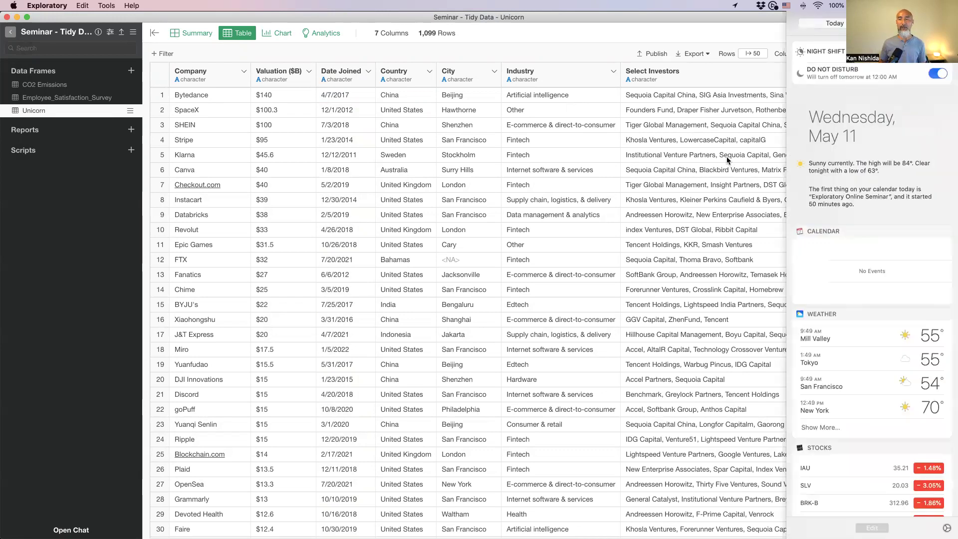
scroll(821, 163, right, 5)
scroll(694, 173, right, 3)
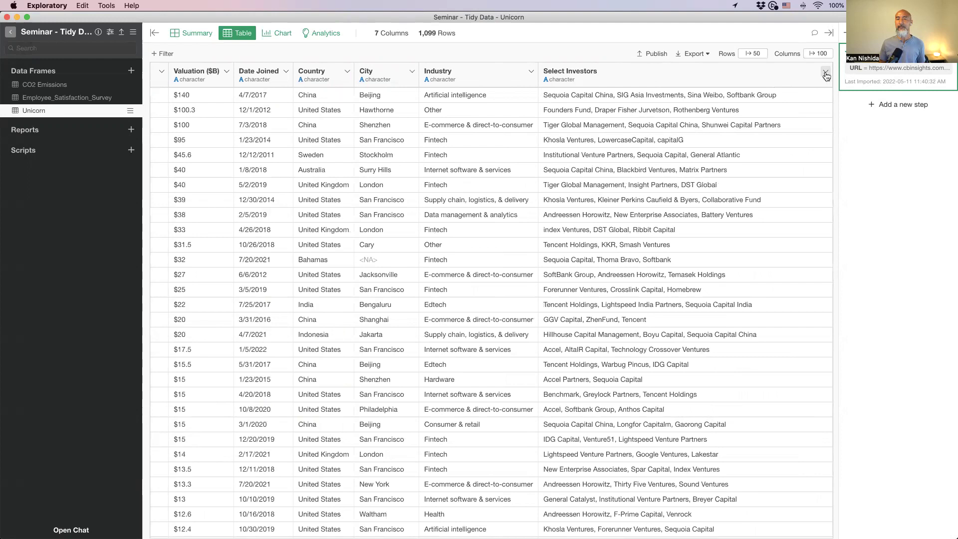
scroll(798, 82, left, 5)
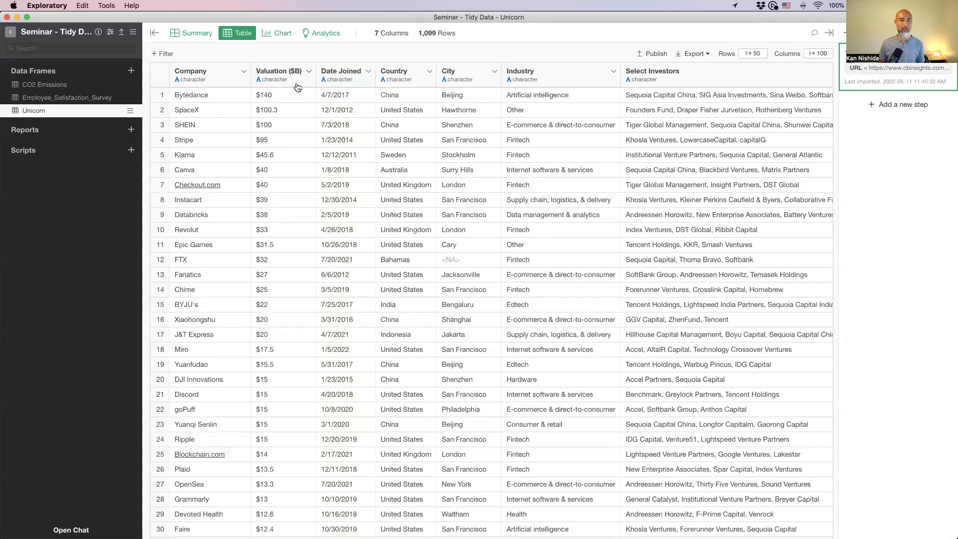
Convert the Date Joined column to Date in Month, Day, Year order, overwriting the existing column with mdy(`Date Joined`)
click(368, 73)
mouse_move(391, 284)
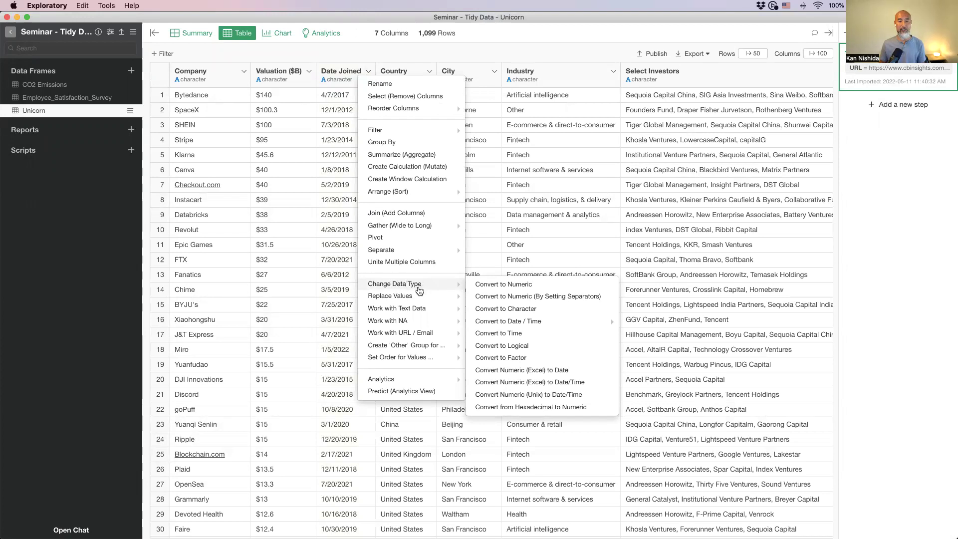
mouse_move(544, 323)
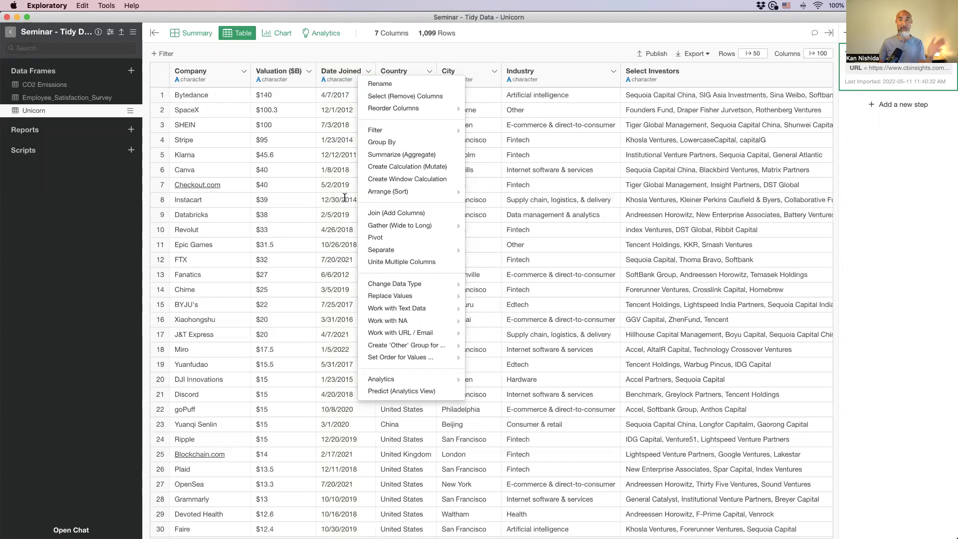
mouse_move(427, 288)
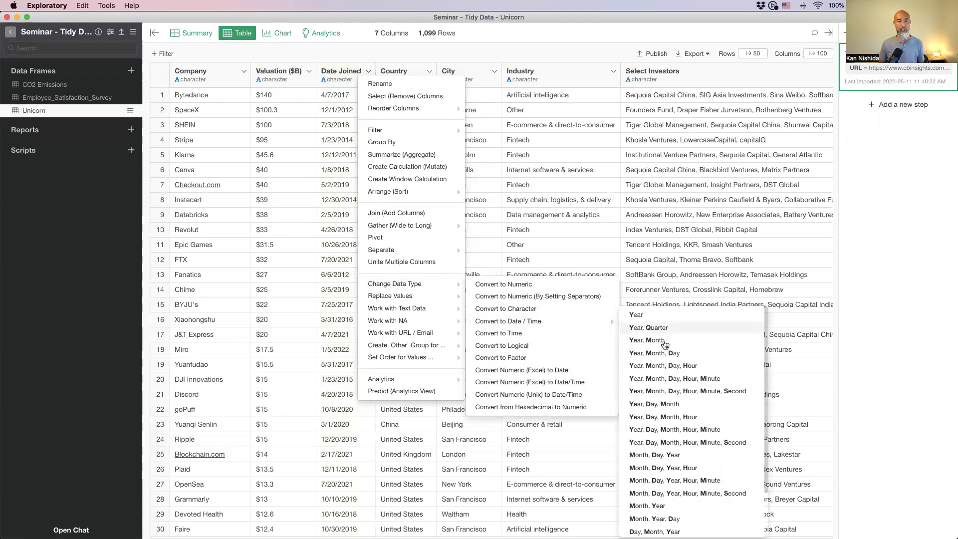
click(663, 456)
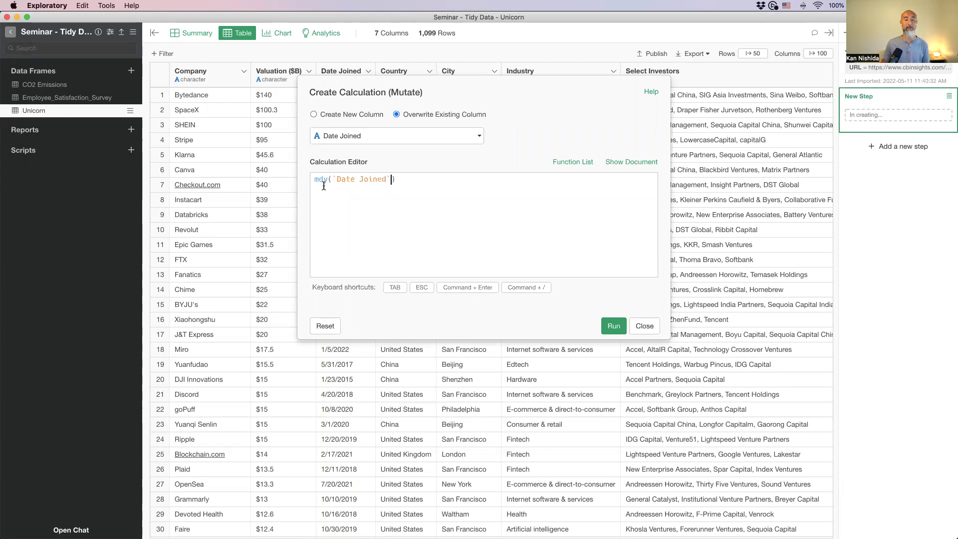
click(609, 326)
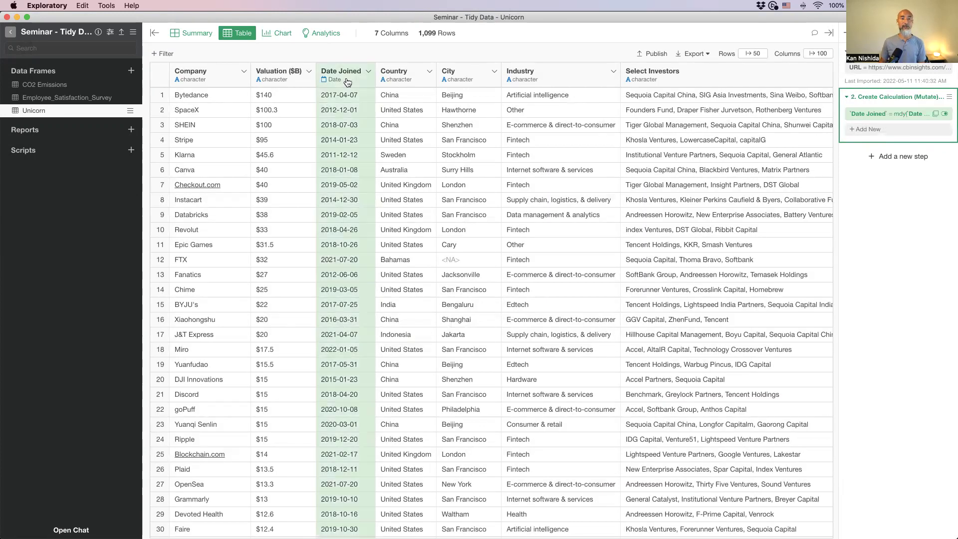
Convert the Valuation ($B) column from character to numeric and run the calculation
click(309, 75)
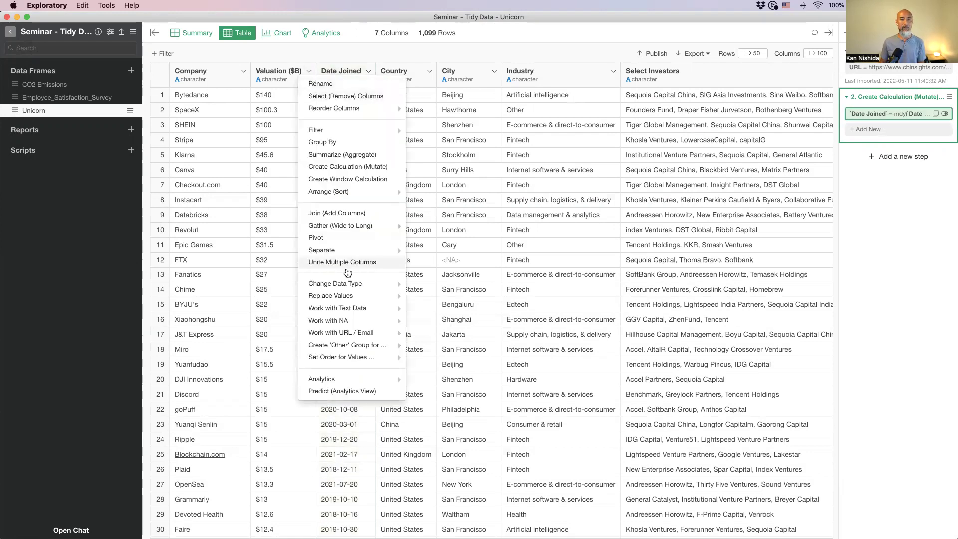
mouse_move(344, 283)
click(474, 286)
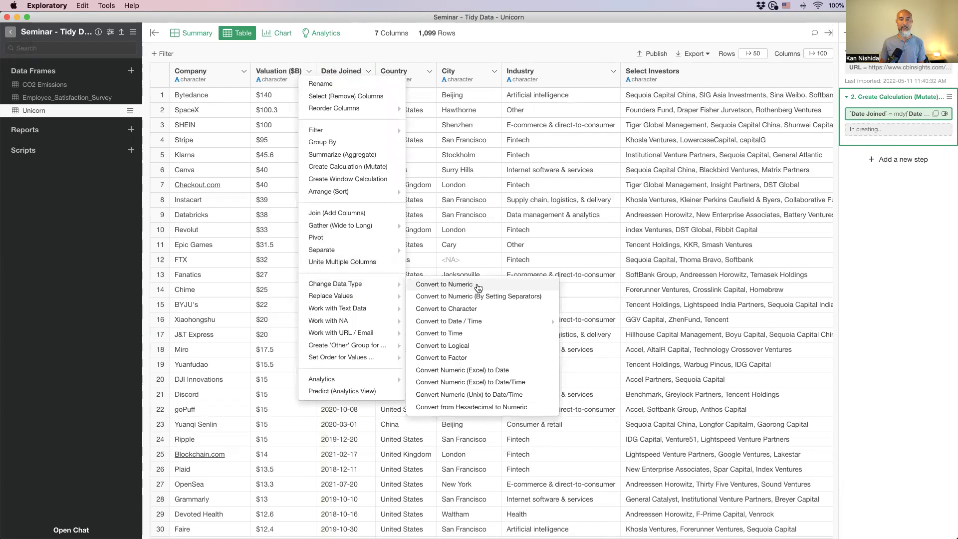
click(613, 325)
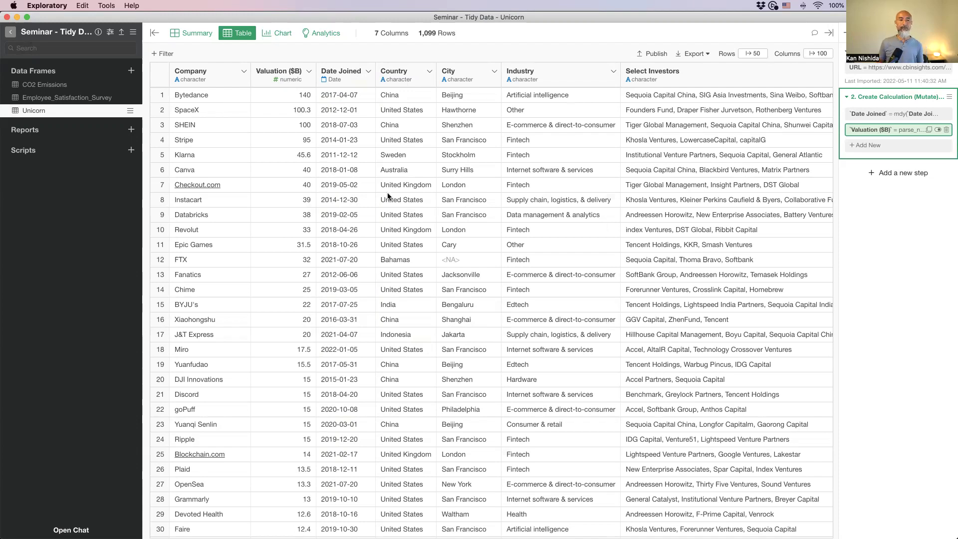
Separate the Select Investors column to rows by Comma (,), and review the column's most frequent investors in the Summary view
scroll(397, 194, right, 3)
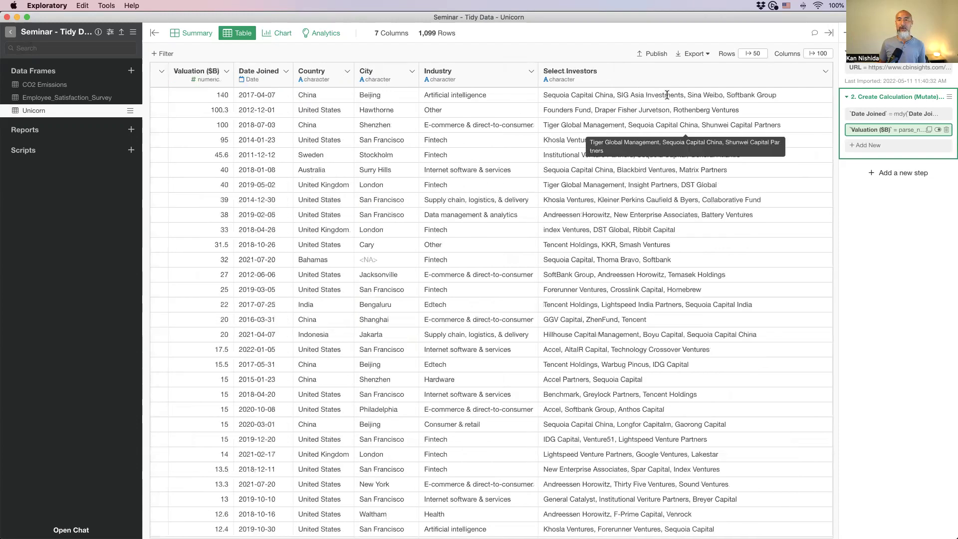
click(733, 86)
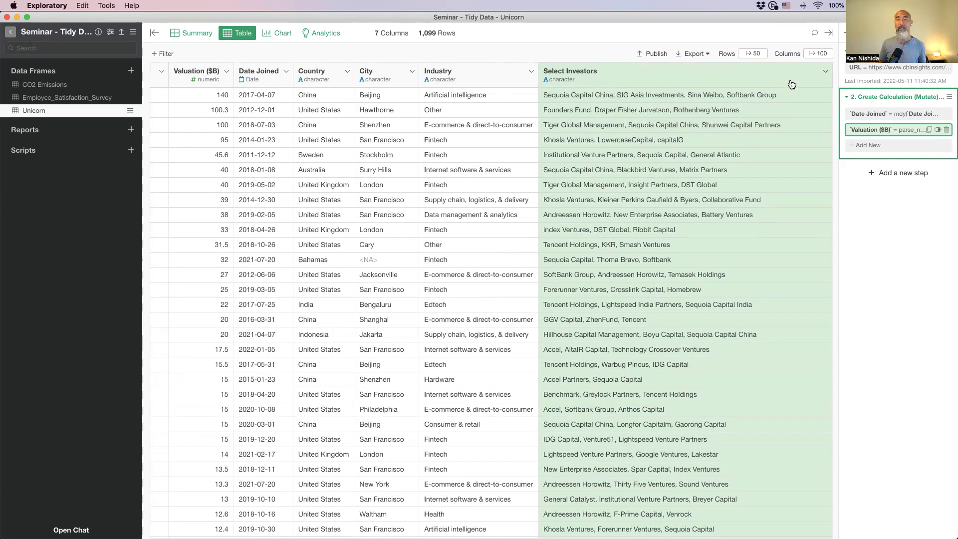
click(826, 72)
mouse_move(844, 298)
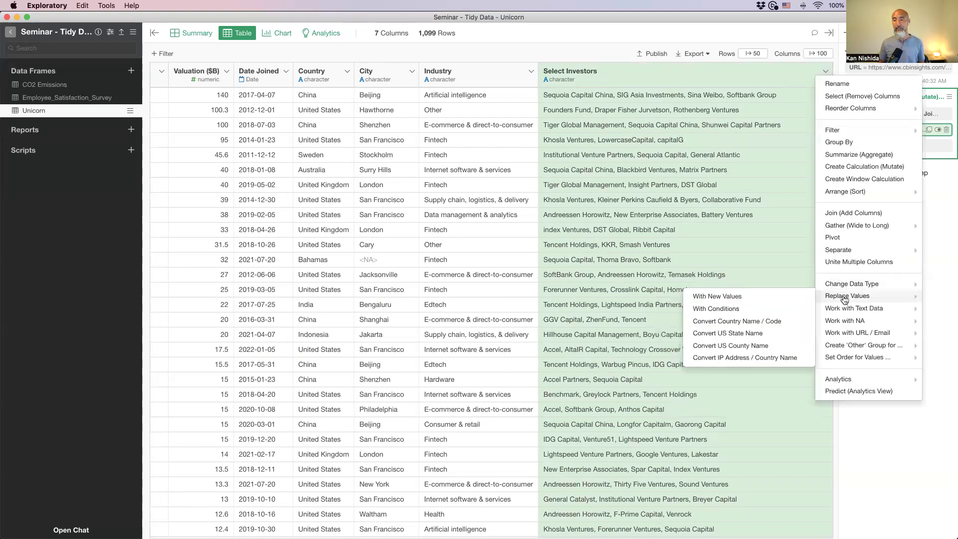
mouse_move(837, 250)
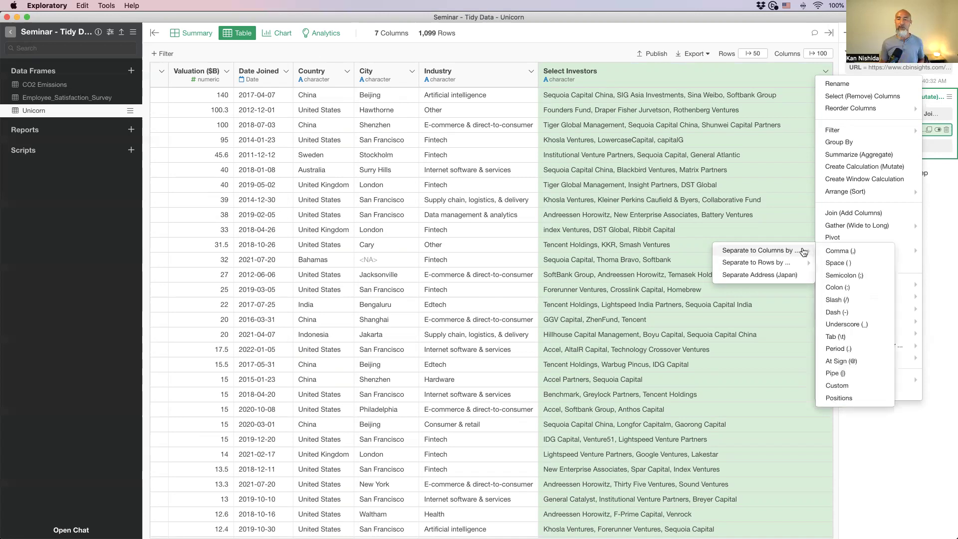
mouse_move(767, 267)
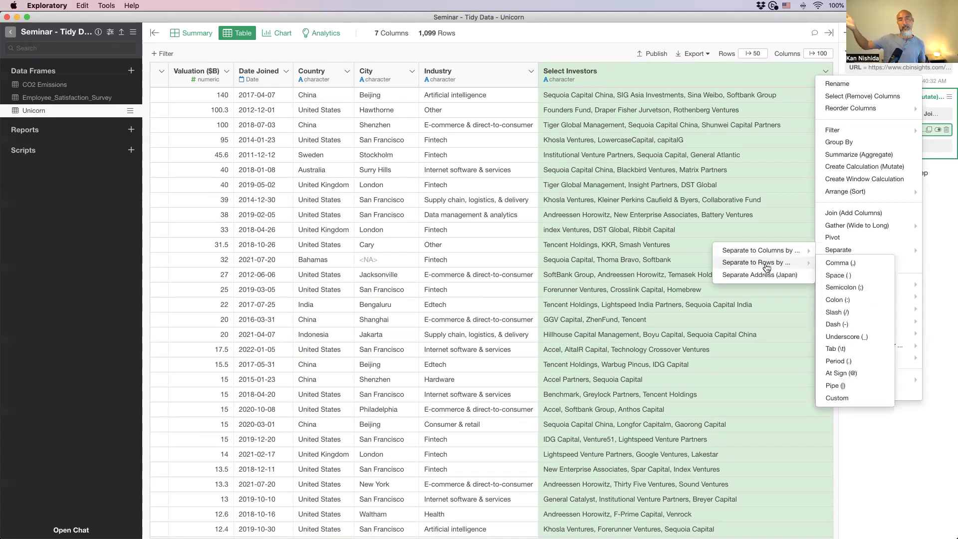
click(841, 264)
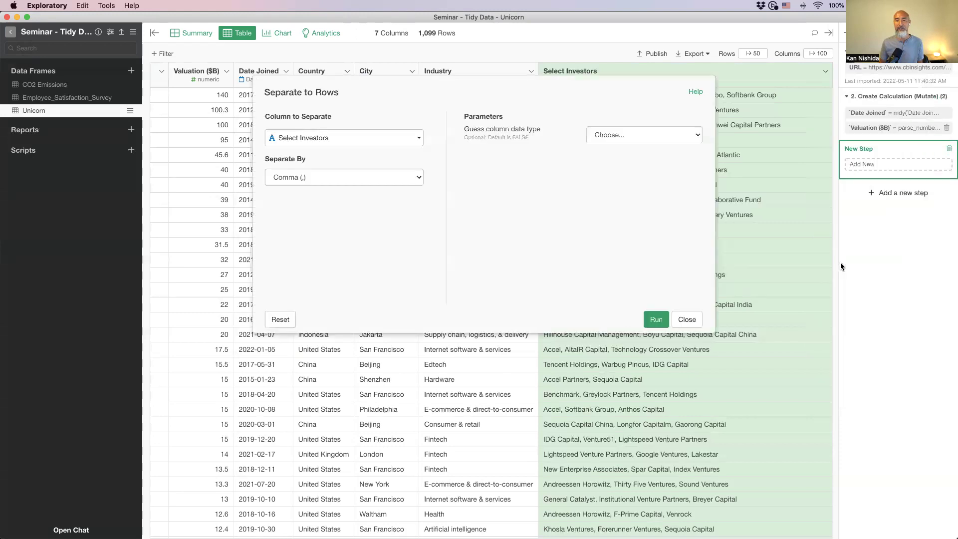
click(662, 322)
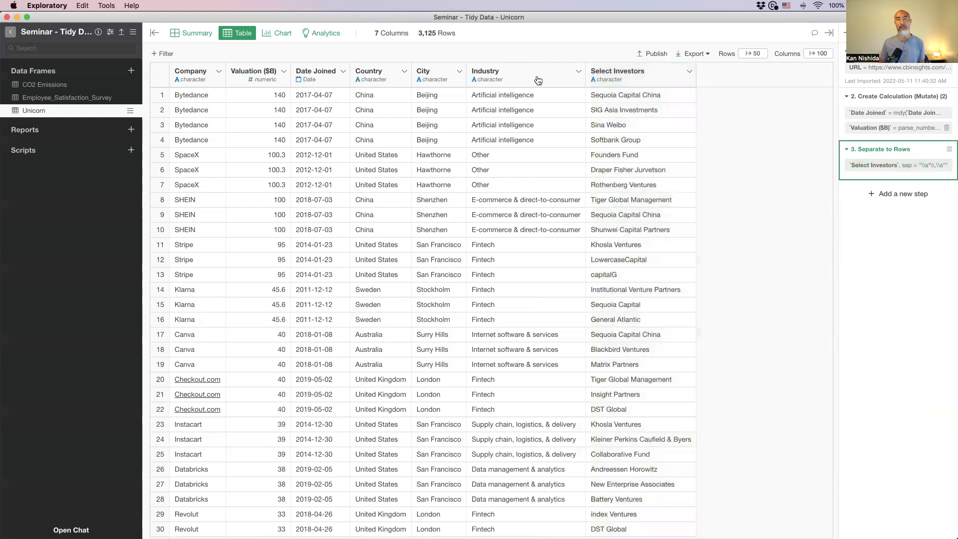
click(193, 38)
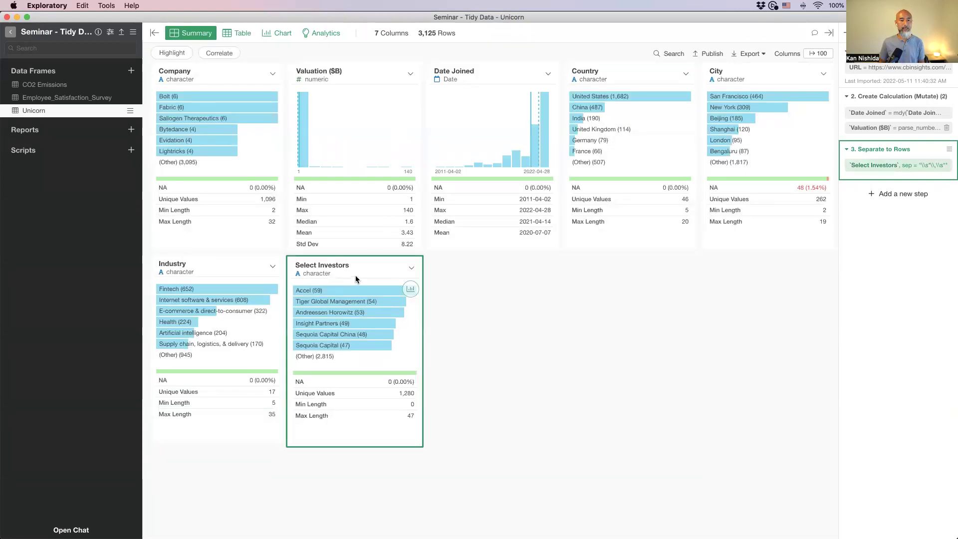
mouse_move(339, 288)
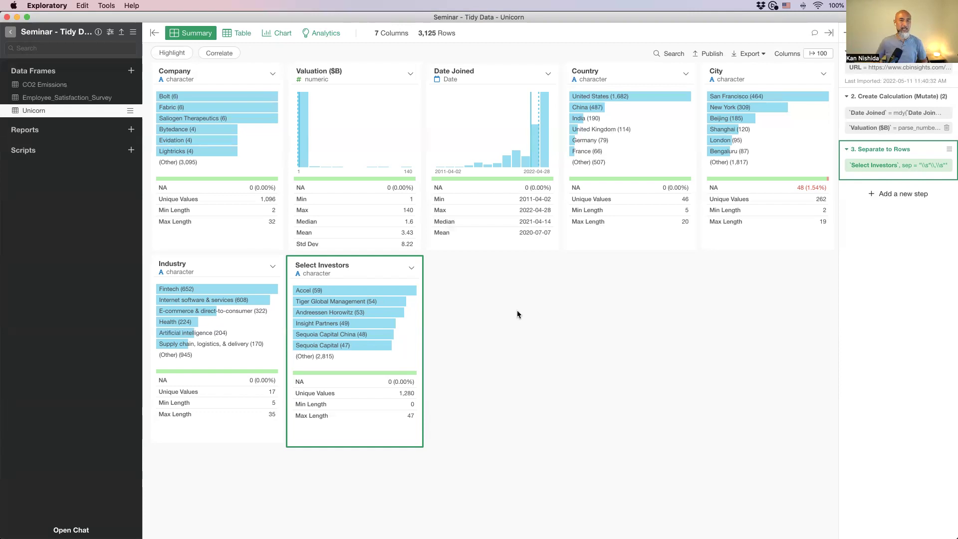
Switch to Keynote, start the slideshow from the one-investor-per-row slide, and advance past Summary to the Wide and Long comparison slide
key(super+Tab)
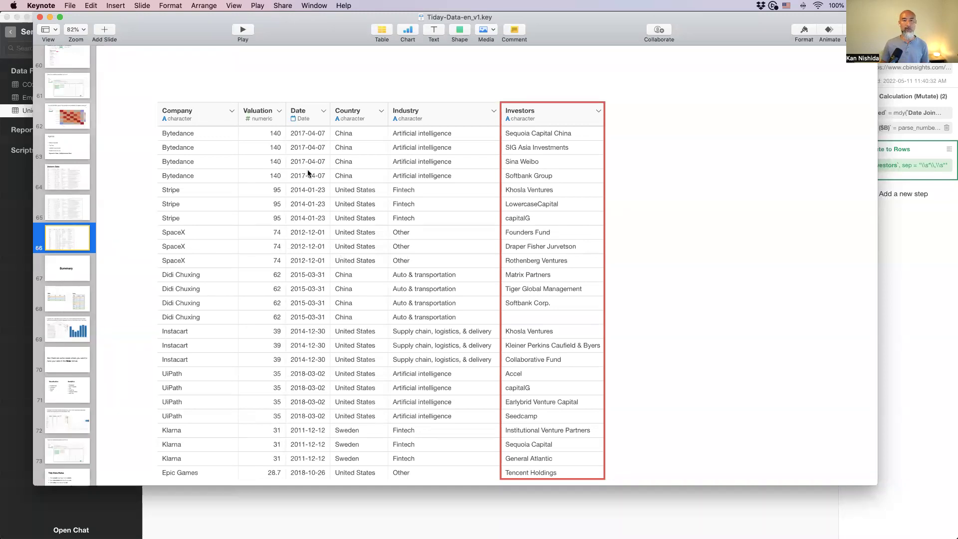
click(247, 34)
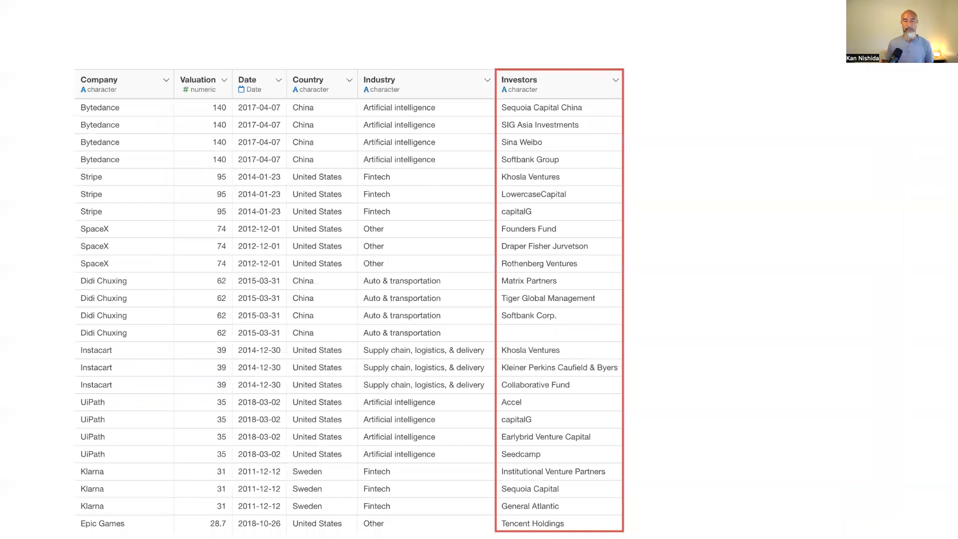
key(Right)
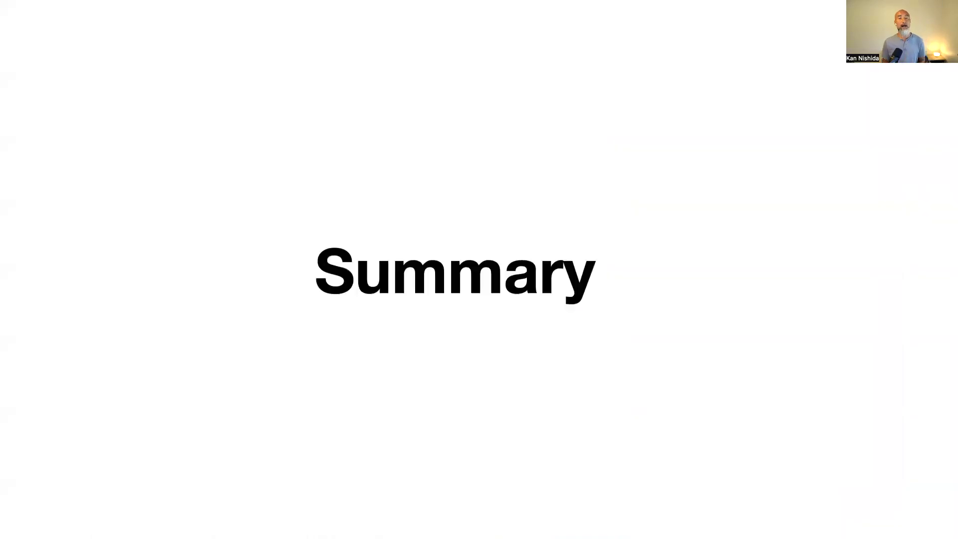
key(Right)
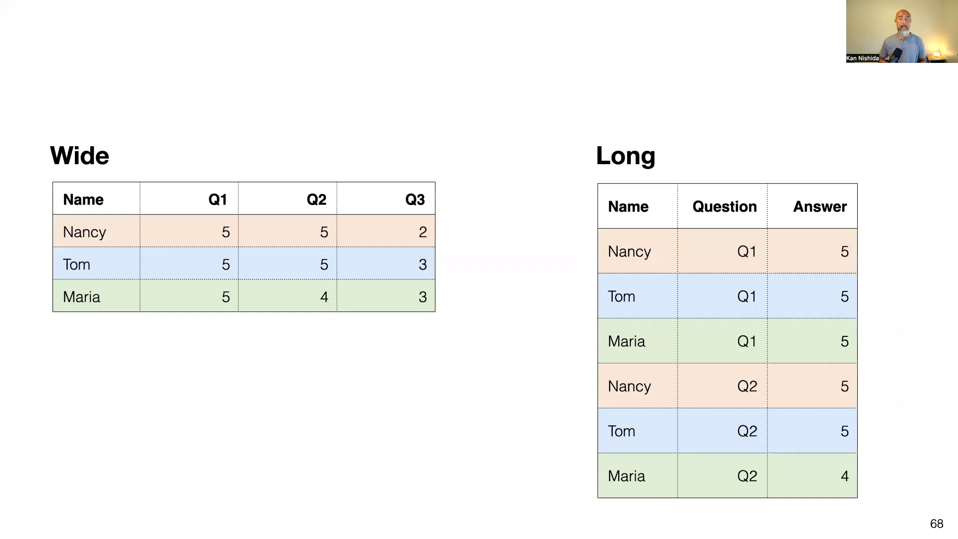